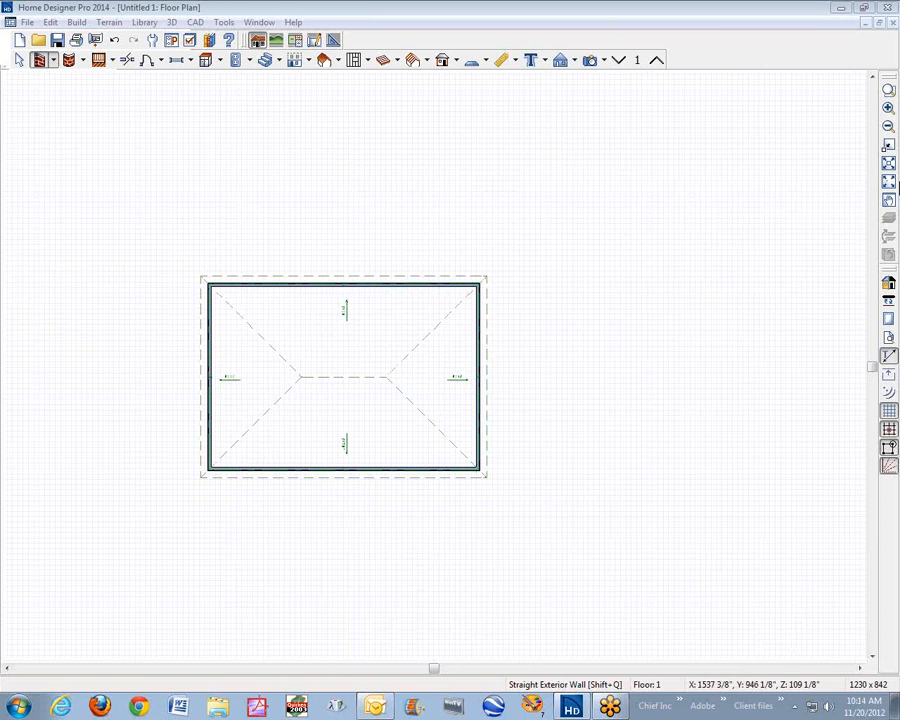
Examine the structure settings of the room, including its elevations, ceiling heights and floor finish, without changing them.
click(889, 166)
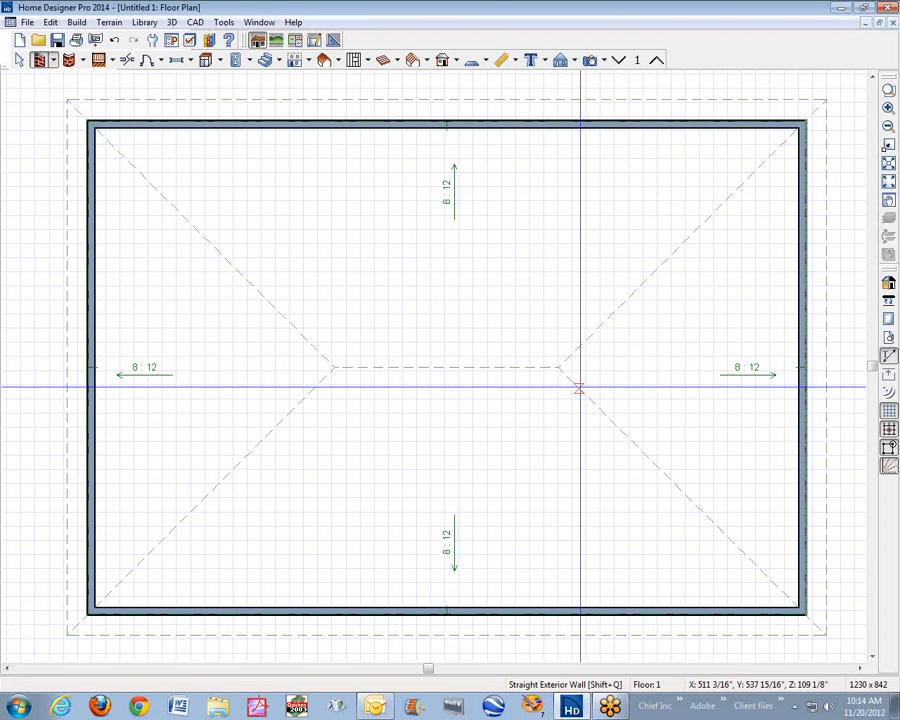
scroll(578, 387, down, 1)
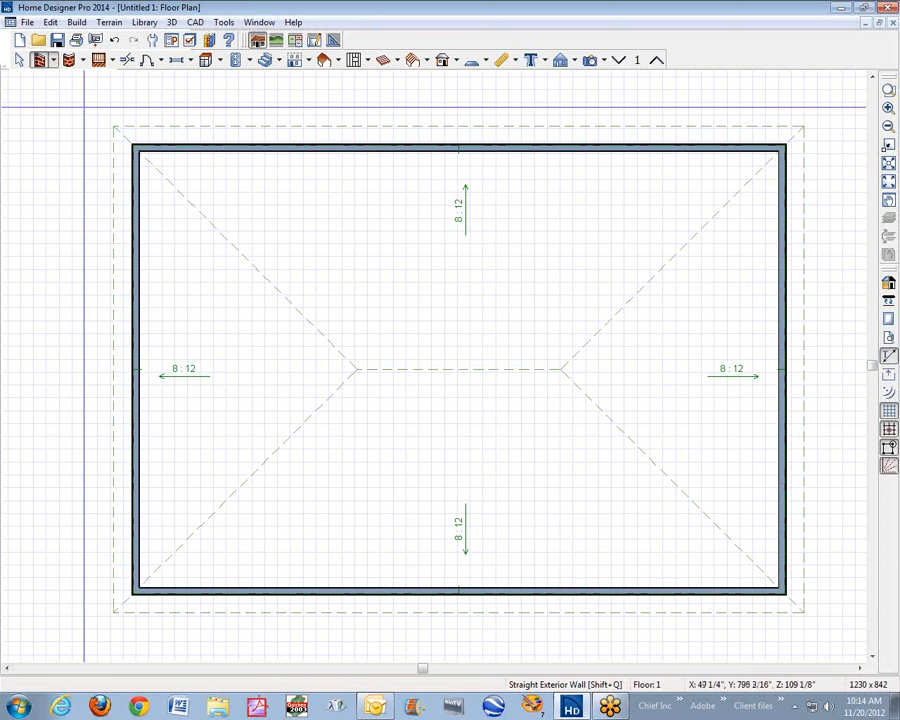
right_click(408, 305)
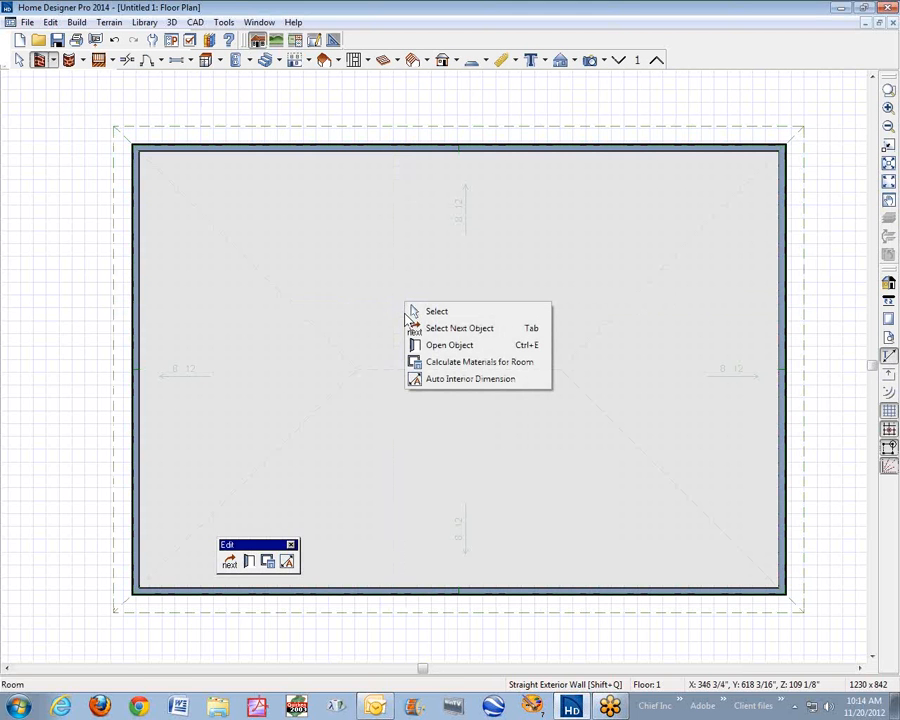
click(464, 352)
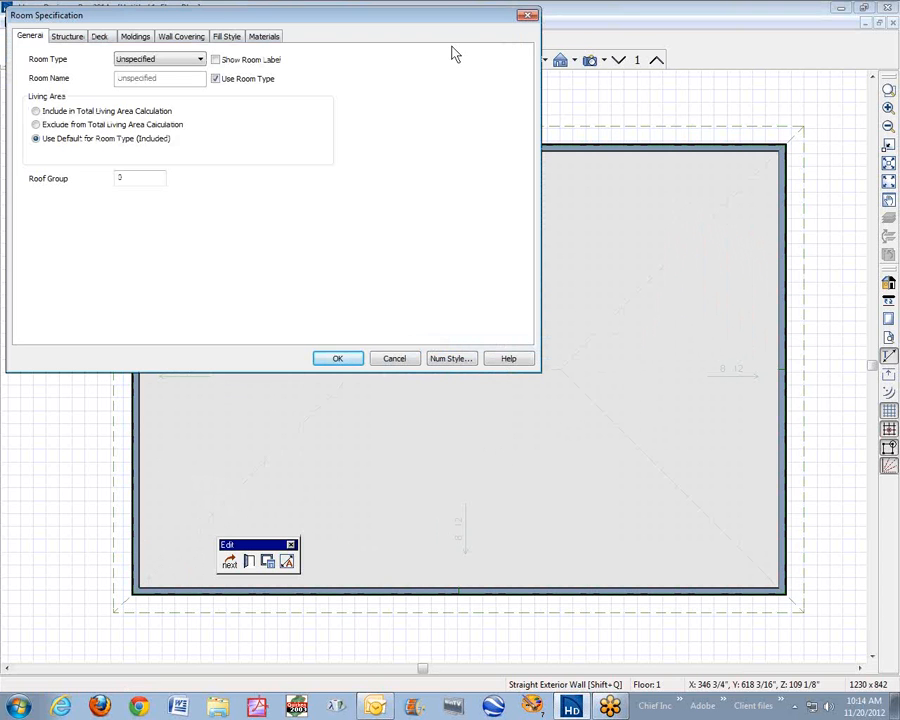
click(78, 38)
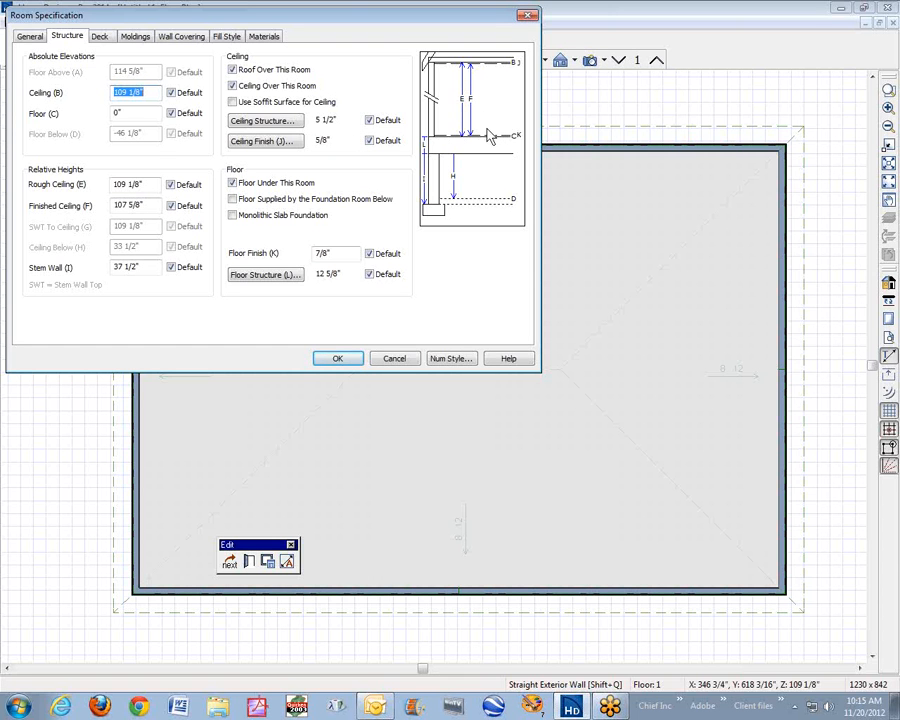
click(331, 252)
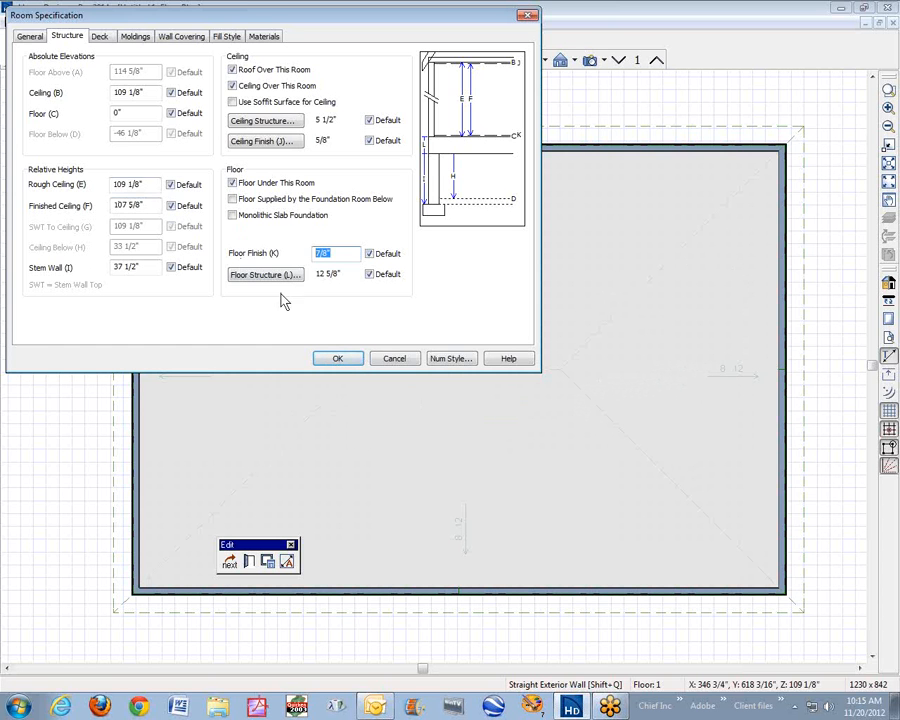
click(400, 359)
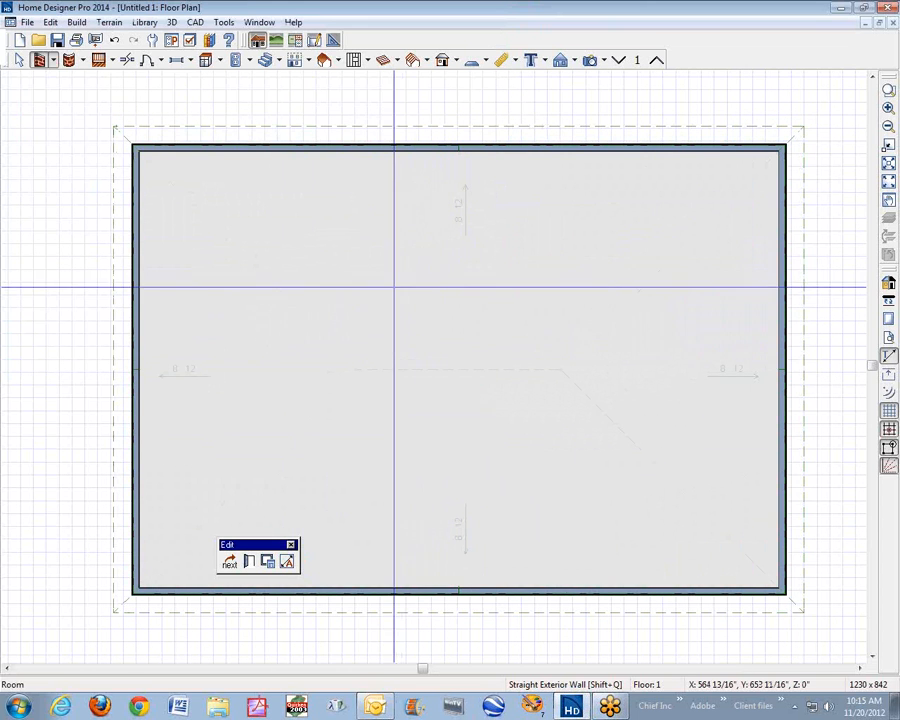
Set the default finished ceiling height for Floor 1 to 96" in the floor defaults.
click(50, 22)
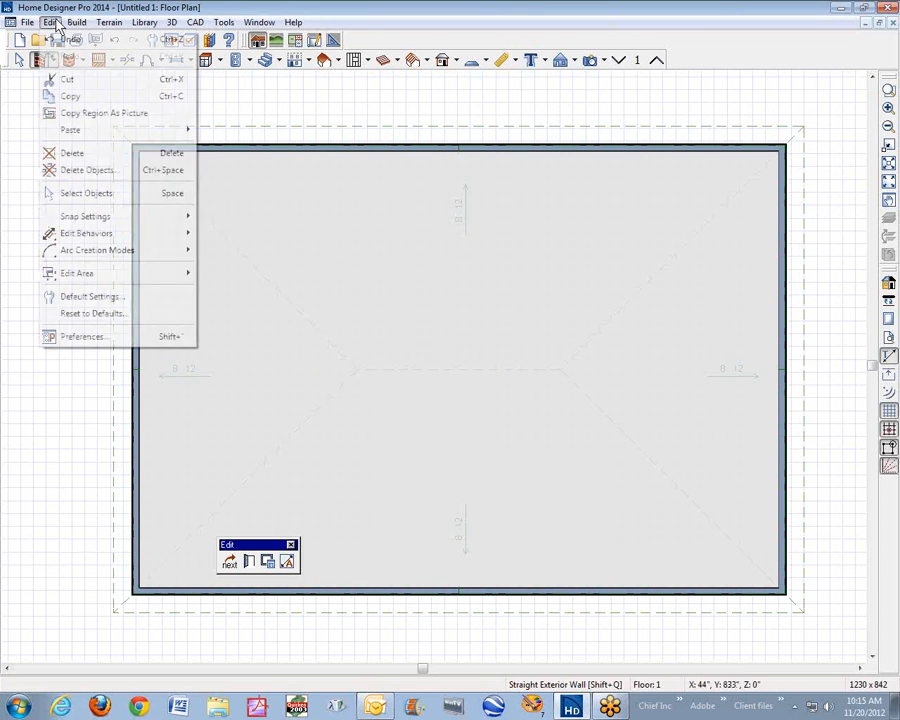
click(92, 296)
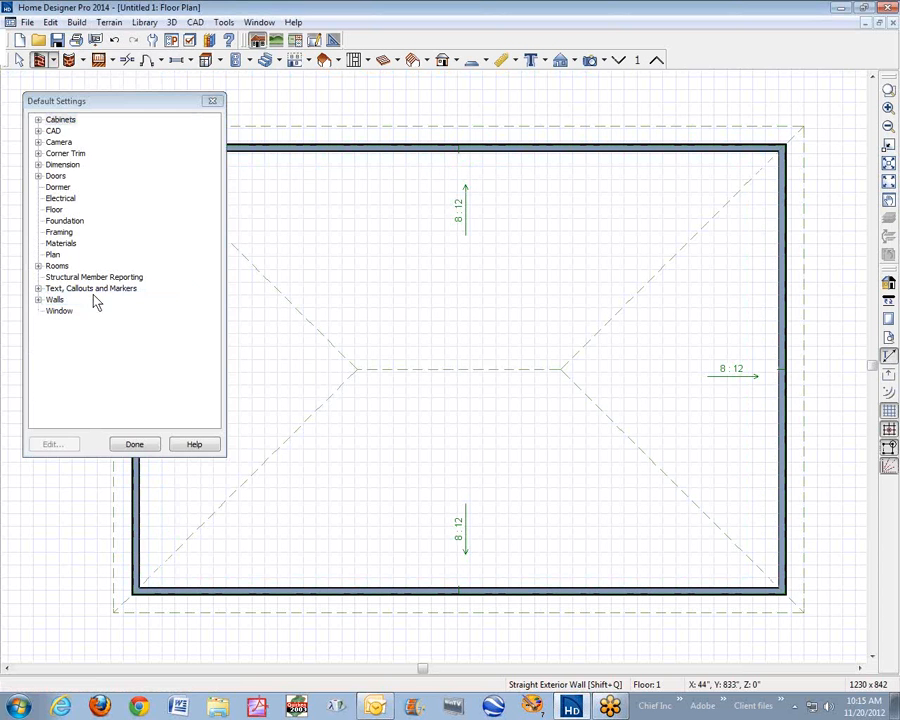
click(52, 210)
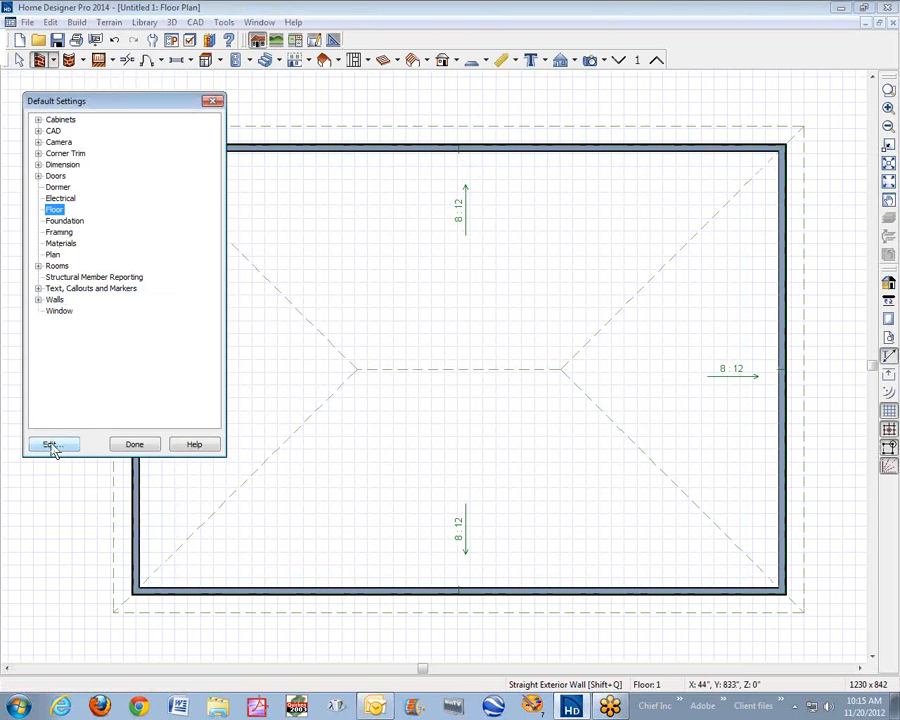
click(53, 445)
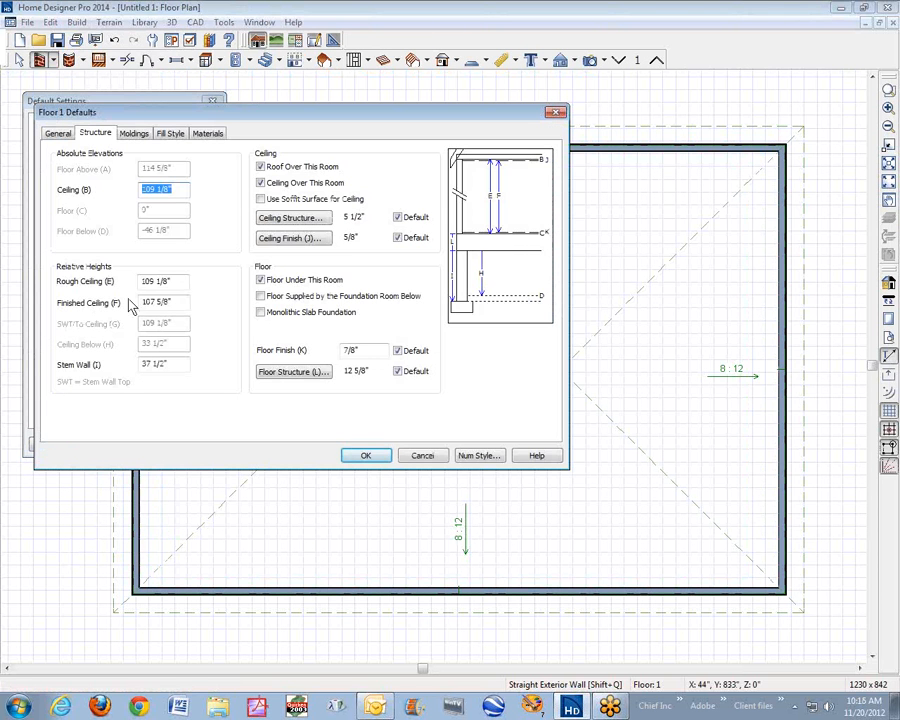
drag(174, 302, 8, 300)
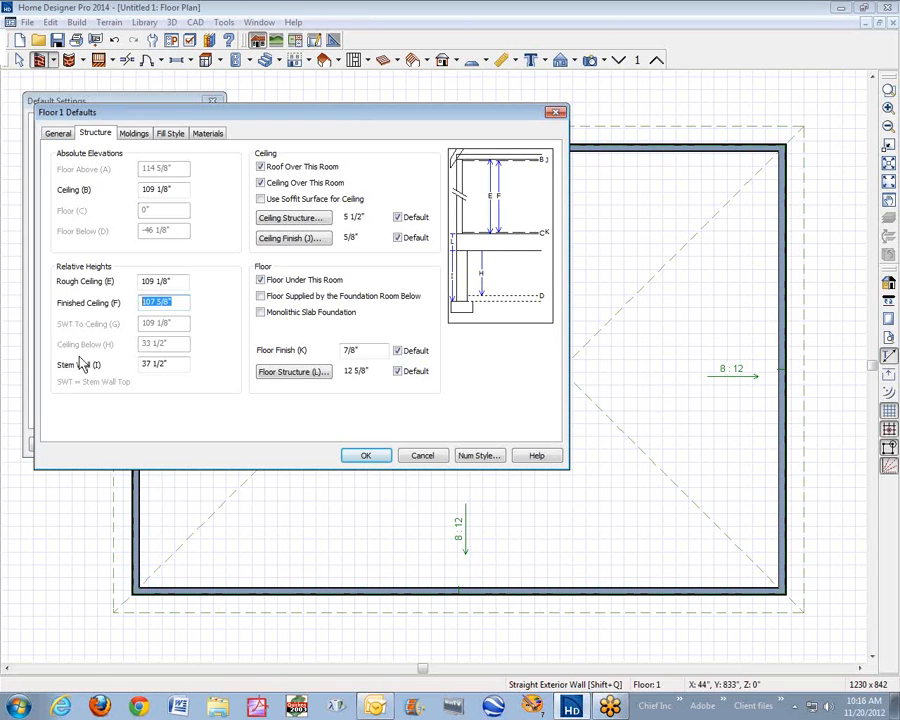
text(96)
key(Tab)
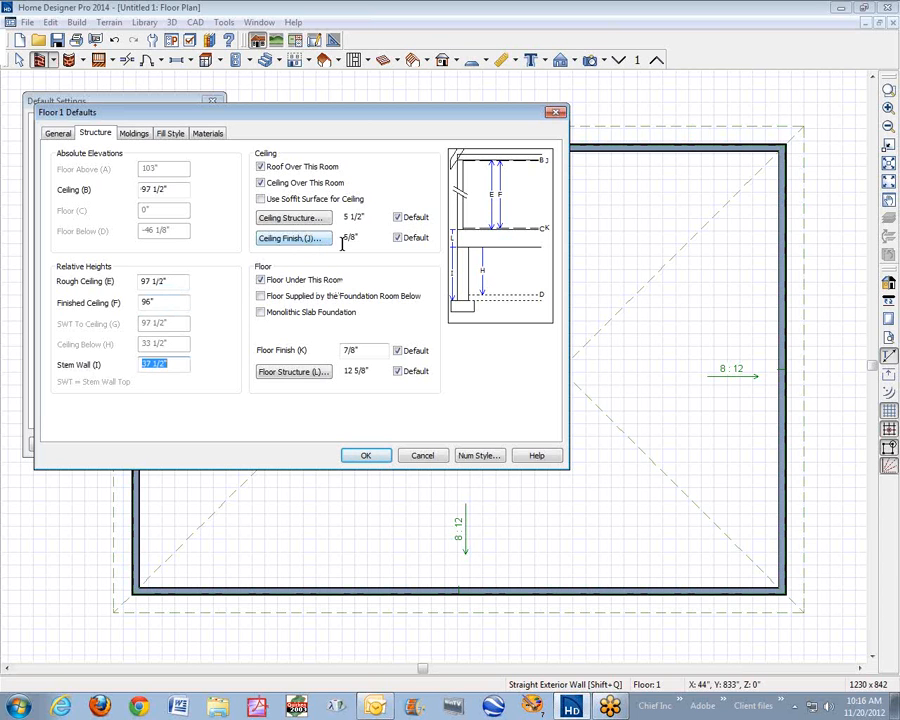
Review both layers of the default floor structure, accept the definition and save the Floor 1 defaults.
click(302, 372)
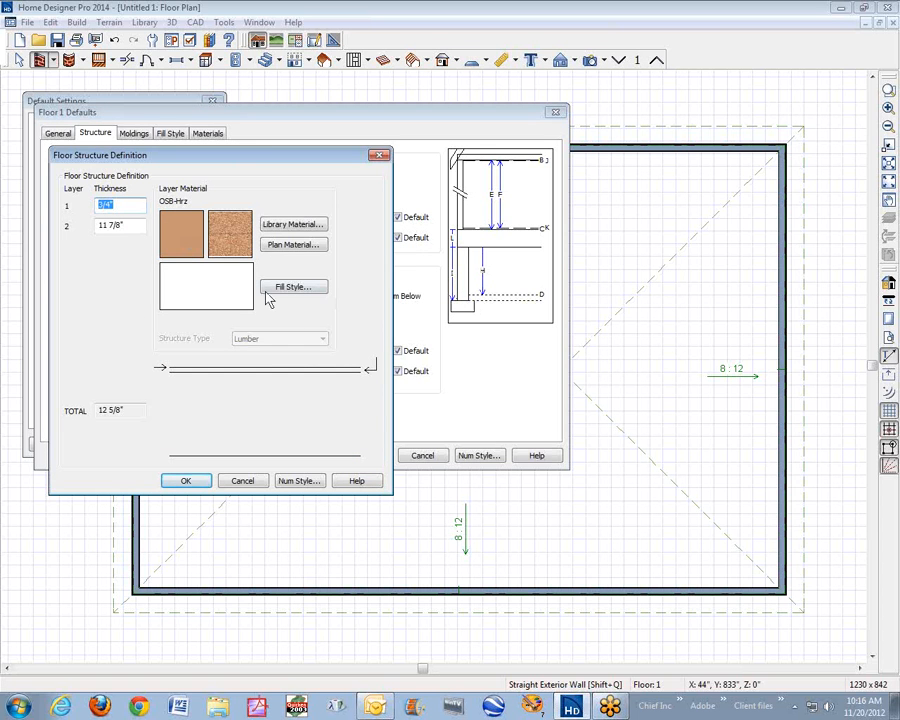
click(122, 225)
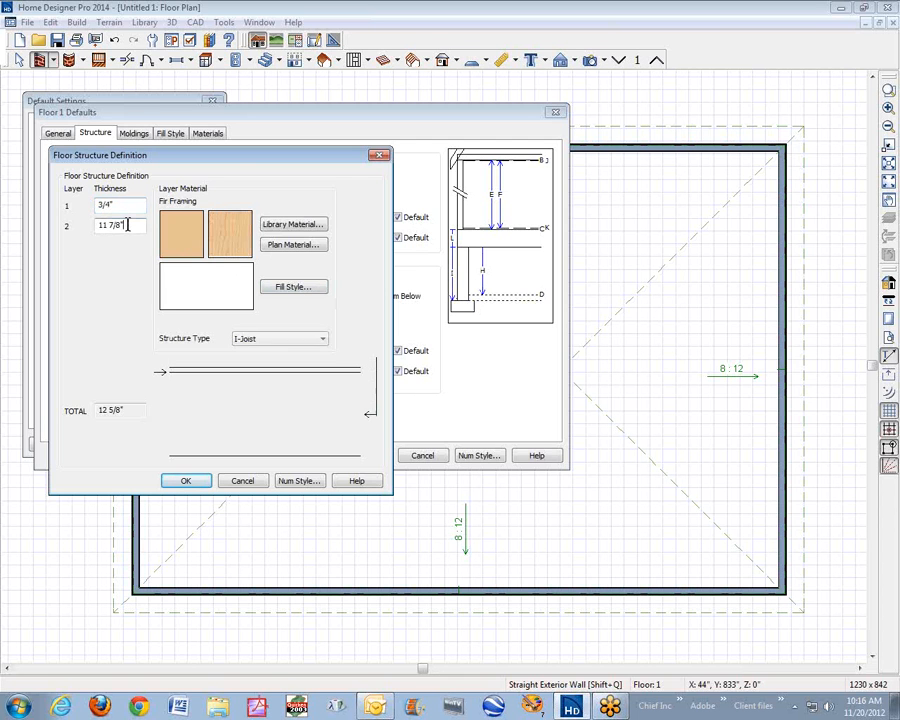
click(127, 206)
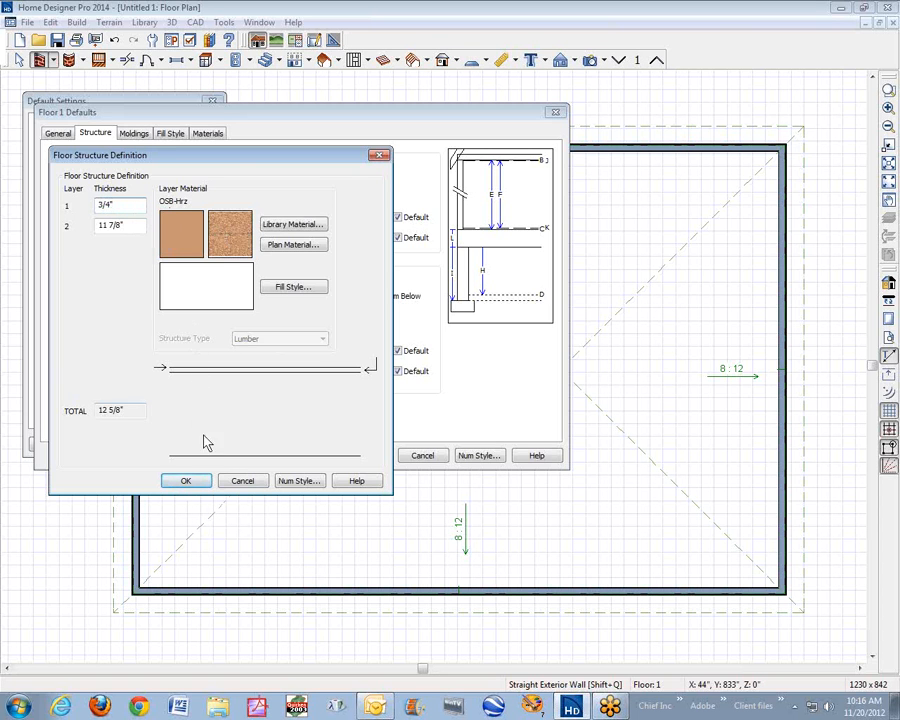
click(186, 482)
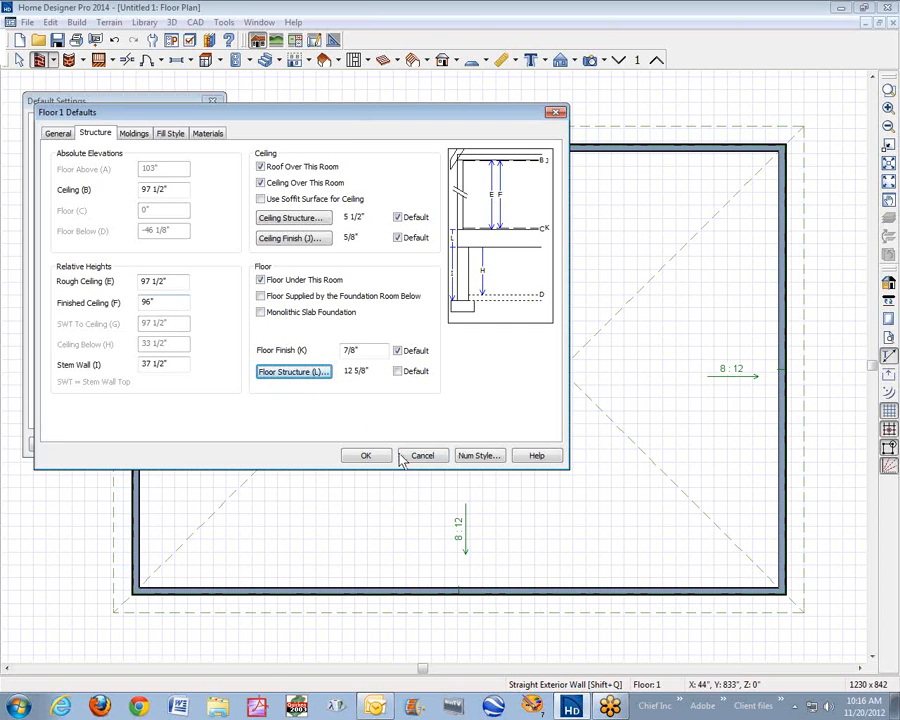
click(368, 456)
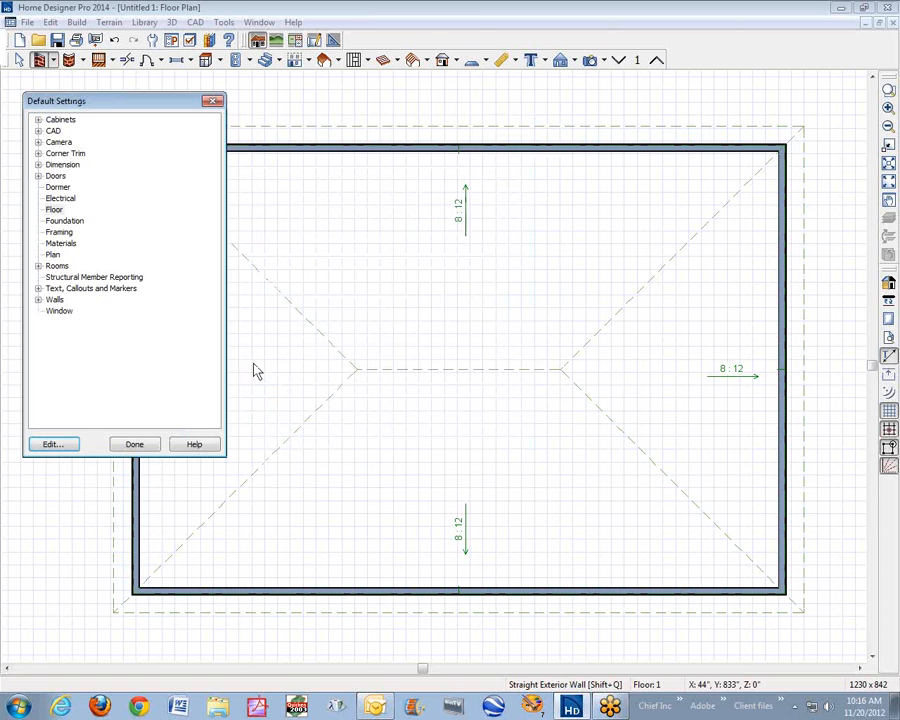
click(149, 449)
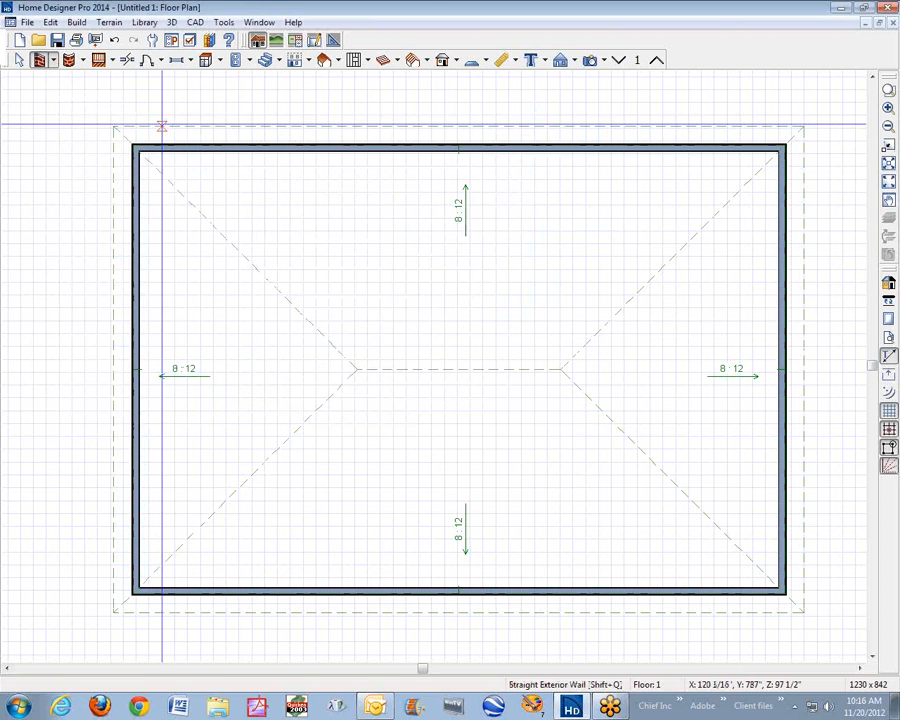
Apply the roof build settings with Auto Rebuild Roofs enabled.
double_click(320, 62)
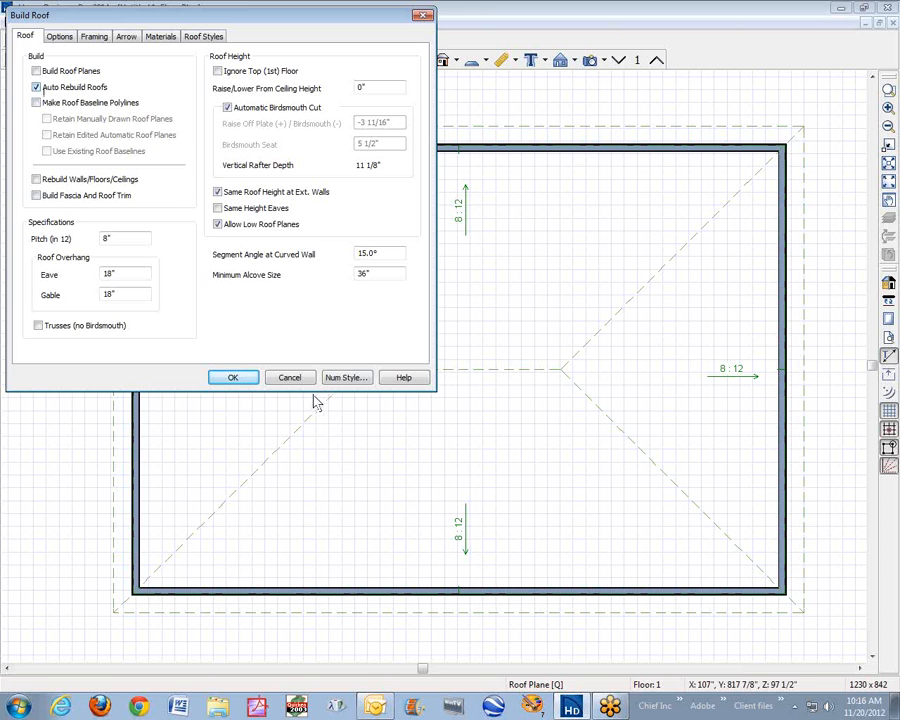
click(231, 377)
key(space)
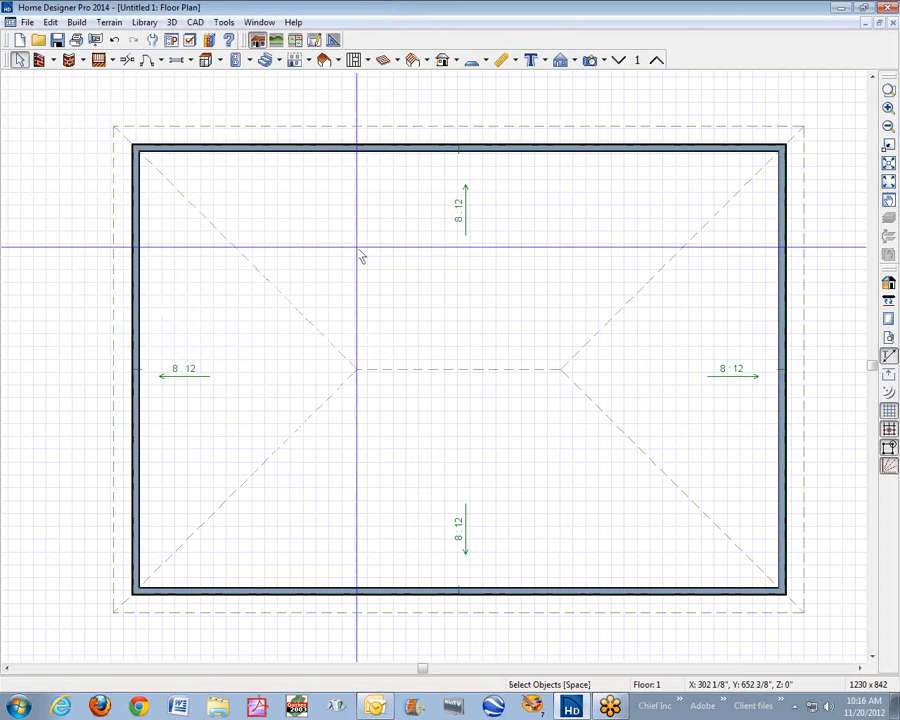
Create a cross-section view through the house and dimension the room's height from floor to ceiling with an End to End Dimension.
click(561, 60)
drag(390, 382, 390, 44)
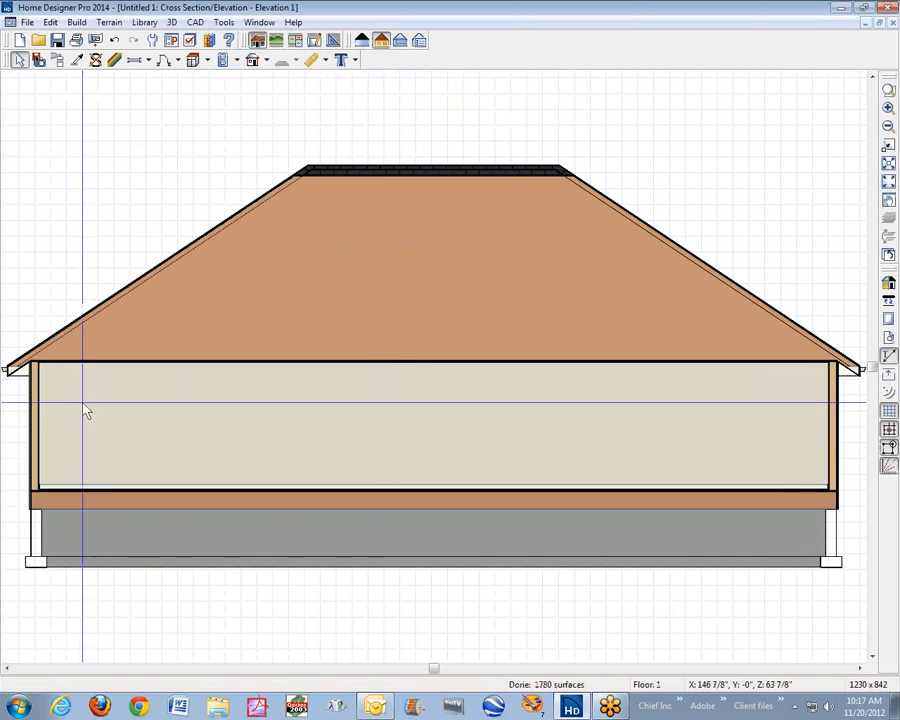
scroll(36, 400, up, 1)
scroll(36, 402, up, 1)
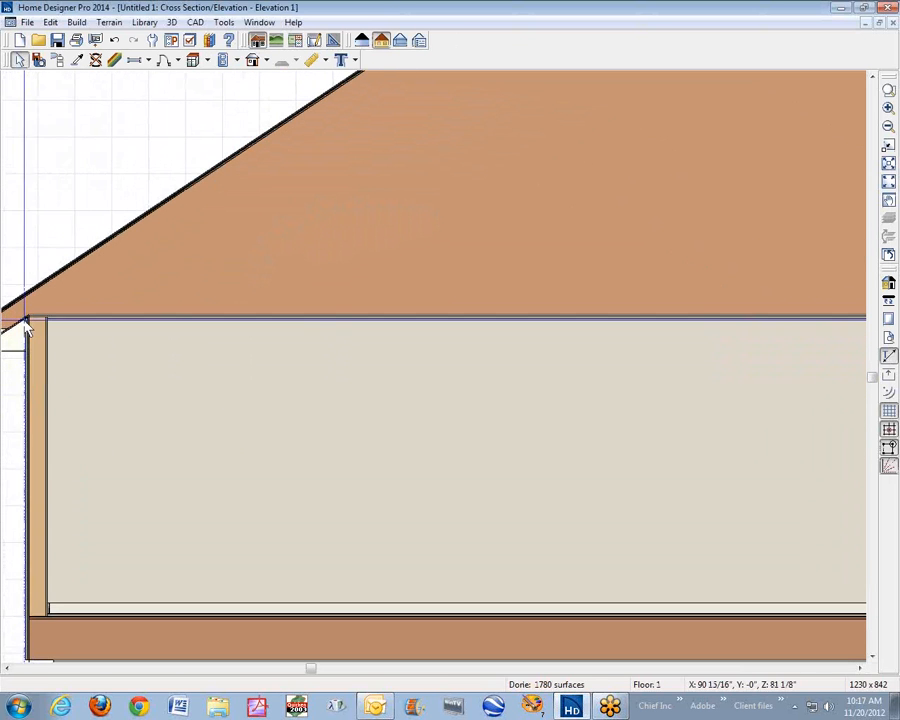
click(322, 60)
click(336, 95)
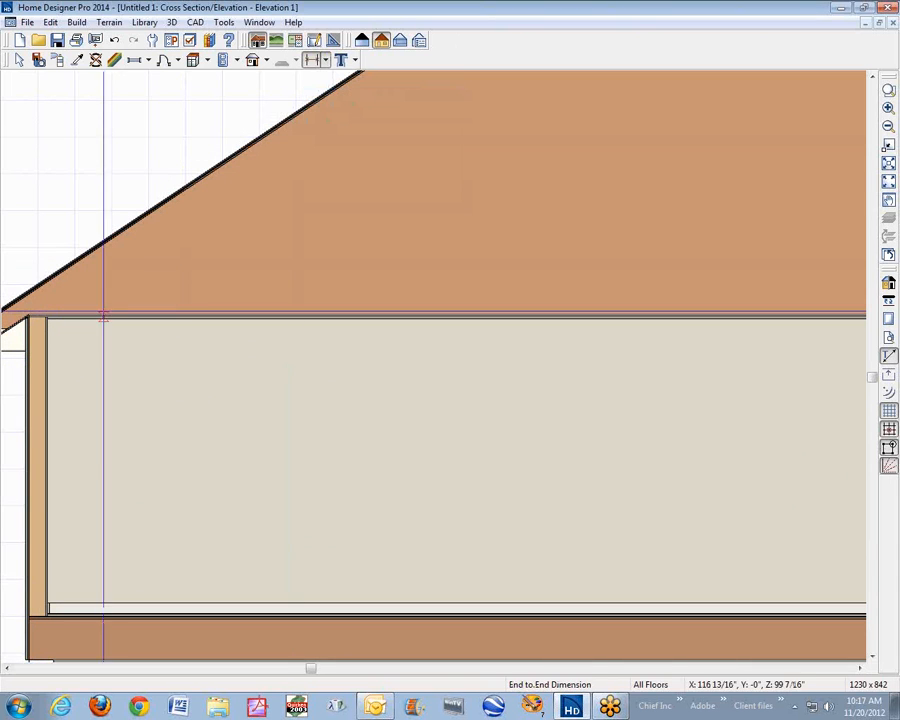
click(98, 525)
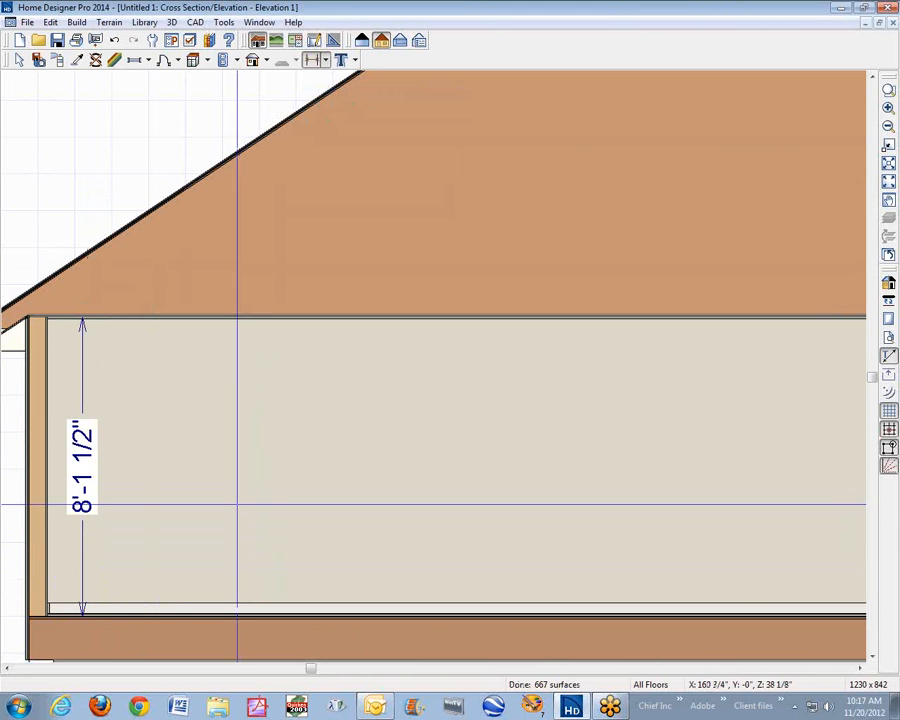
Return to the floor plan and check the room's rough and finished ceiling heights in its structure settings.
key(ctrl+F4)
key(space)
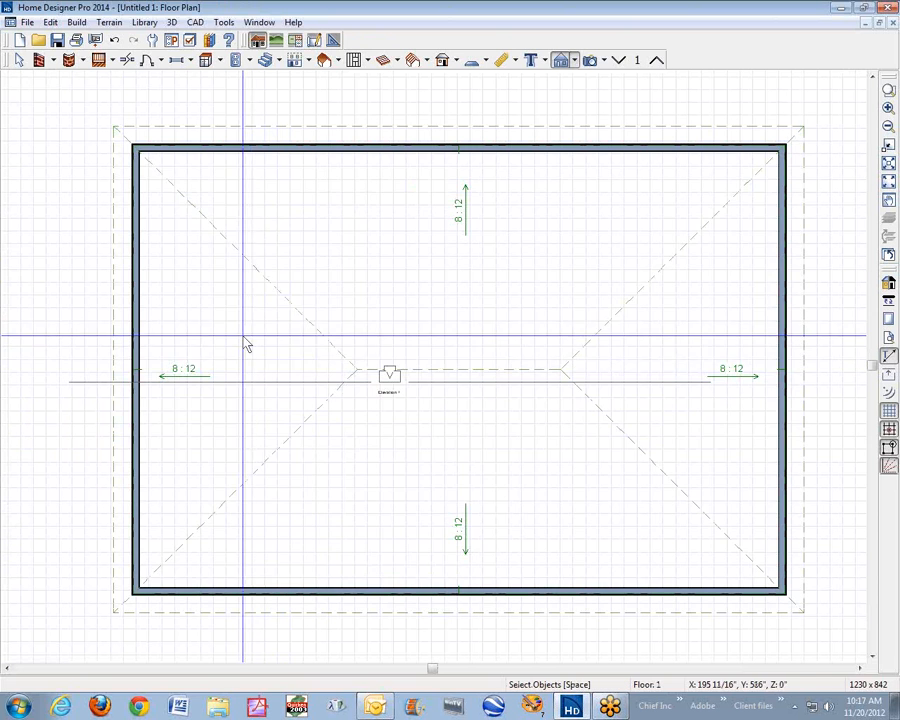
click(247, 343)
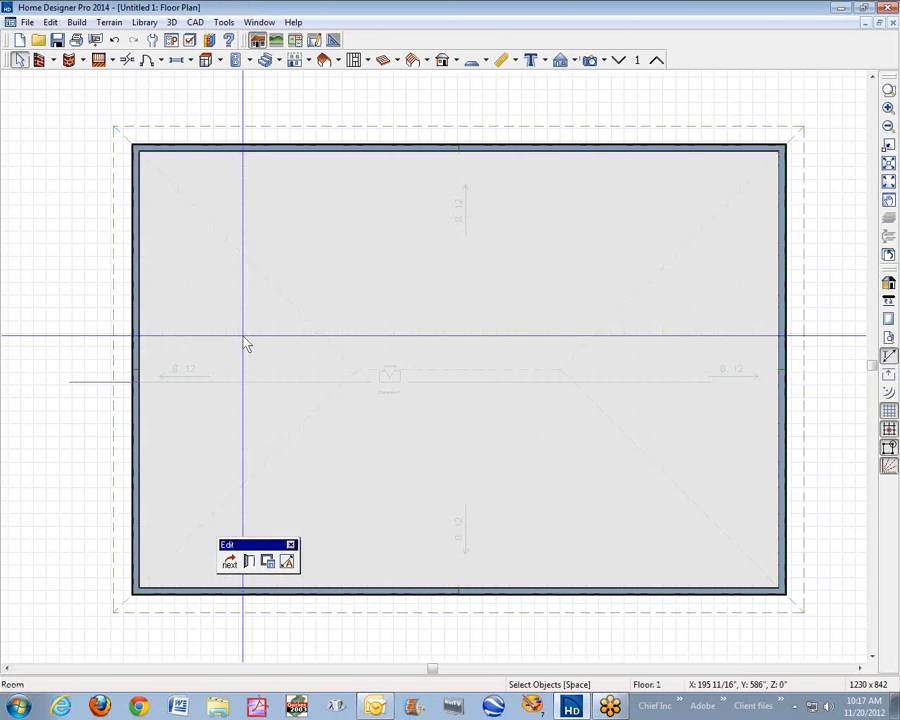
click(249, 562)
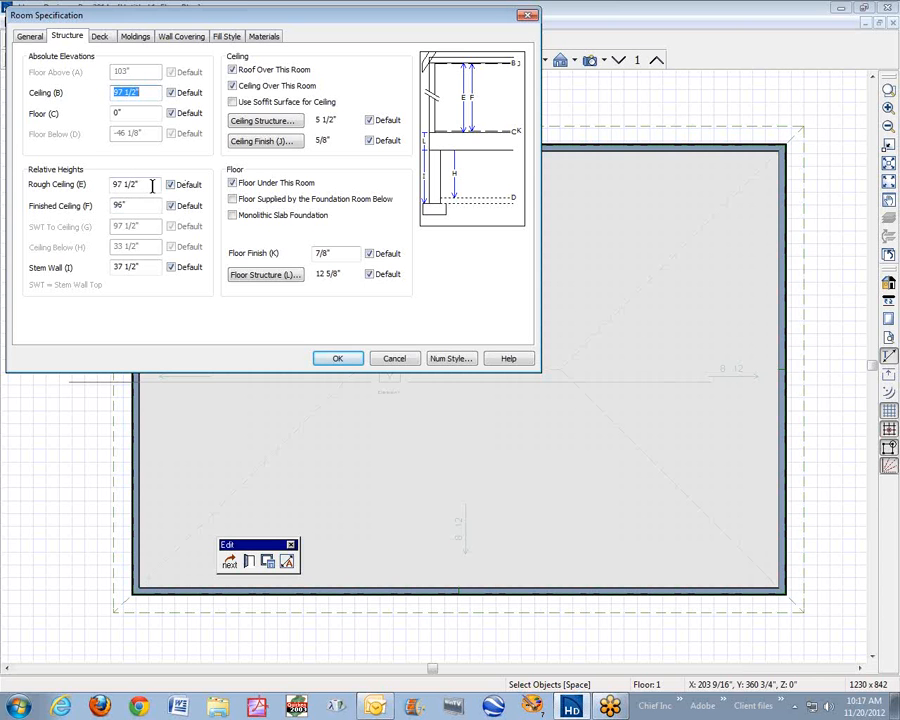
click(386, 358)
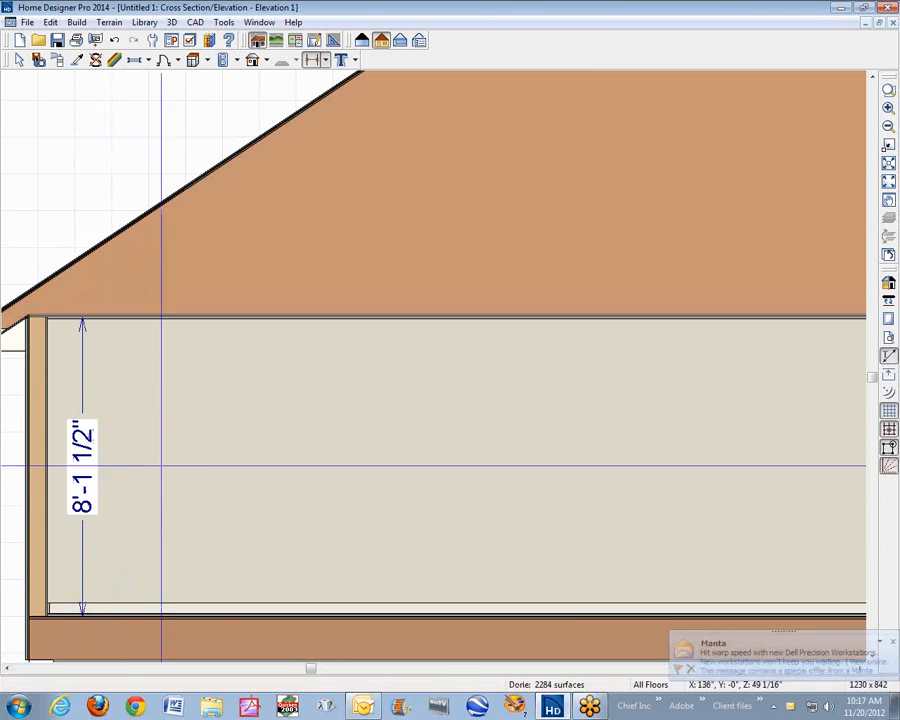
Override the default finished ceiling height of this room, setting it to 108" in its structure settings.
click(893, 22)
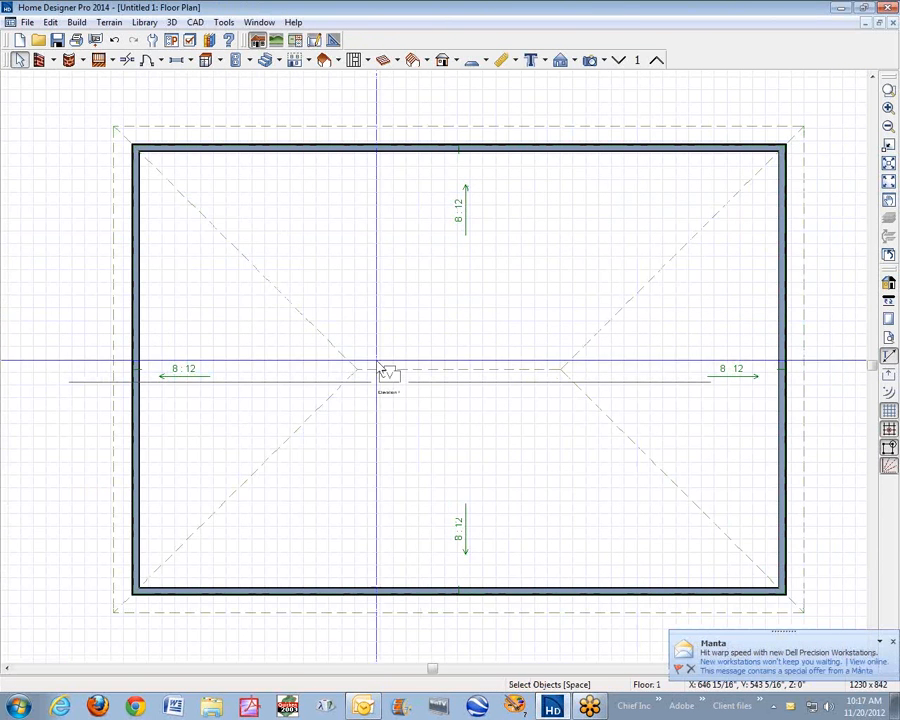
right_click(309, 227)
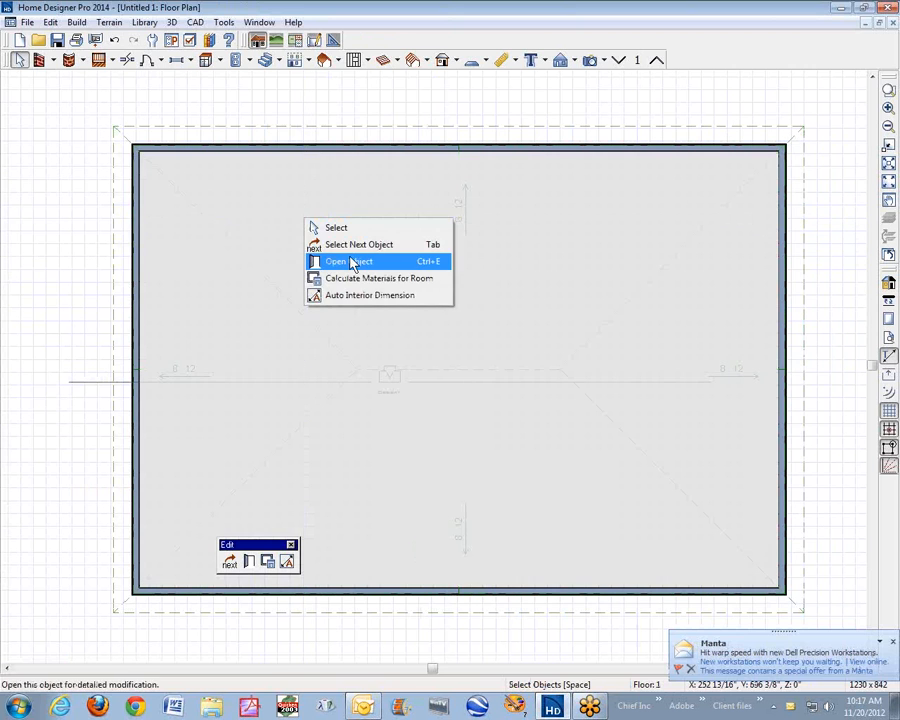
click(352, 259)
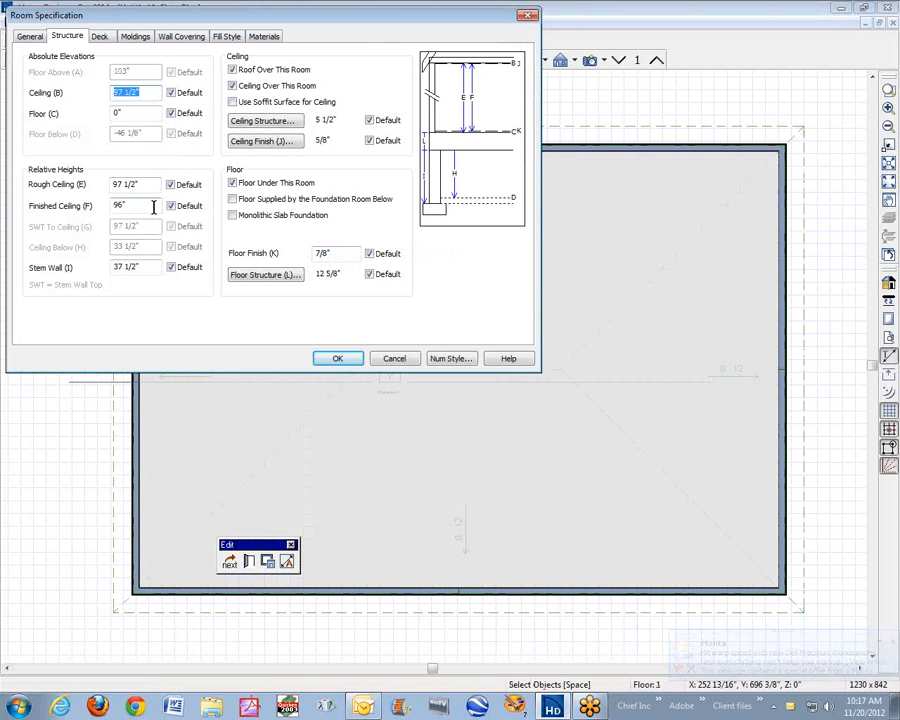
drag(153, 206, 116, 205)
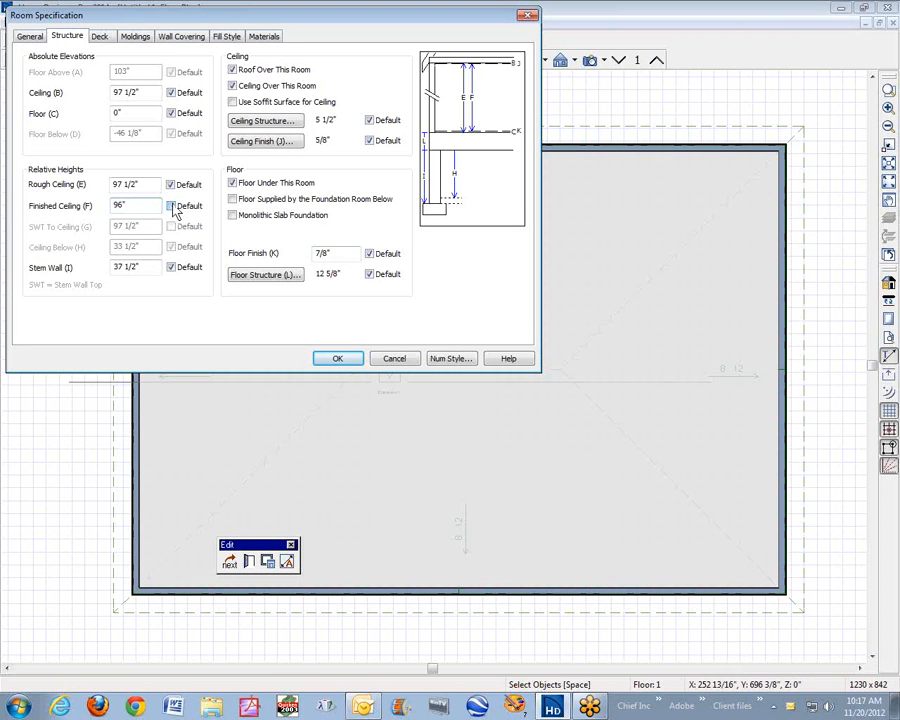
click(172, 206)
click(333, 361)
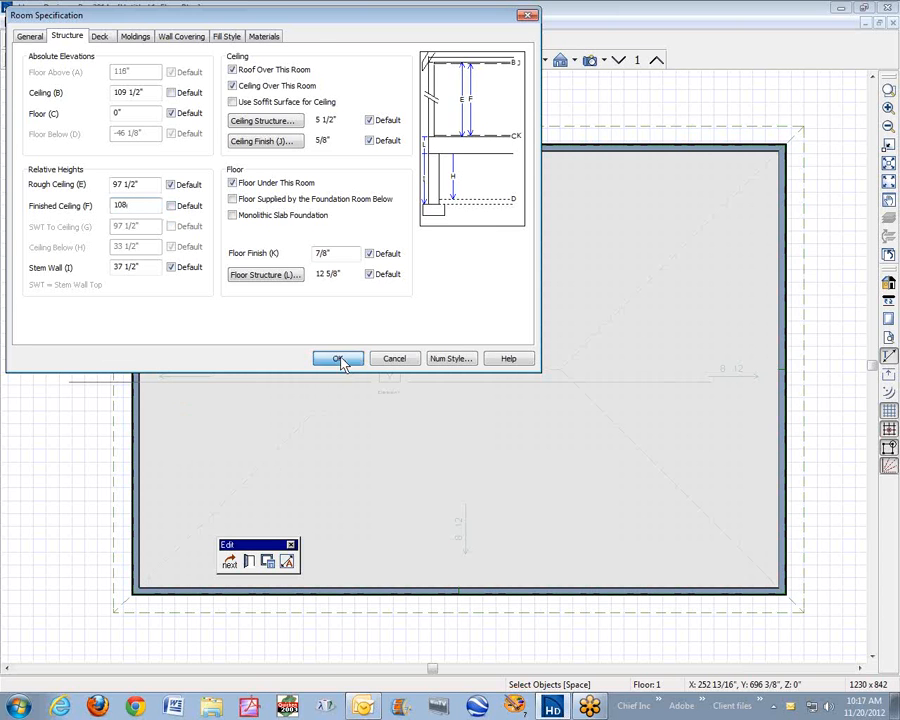
click(341, 360)
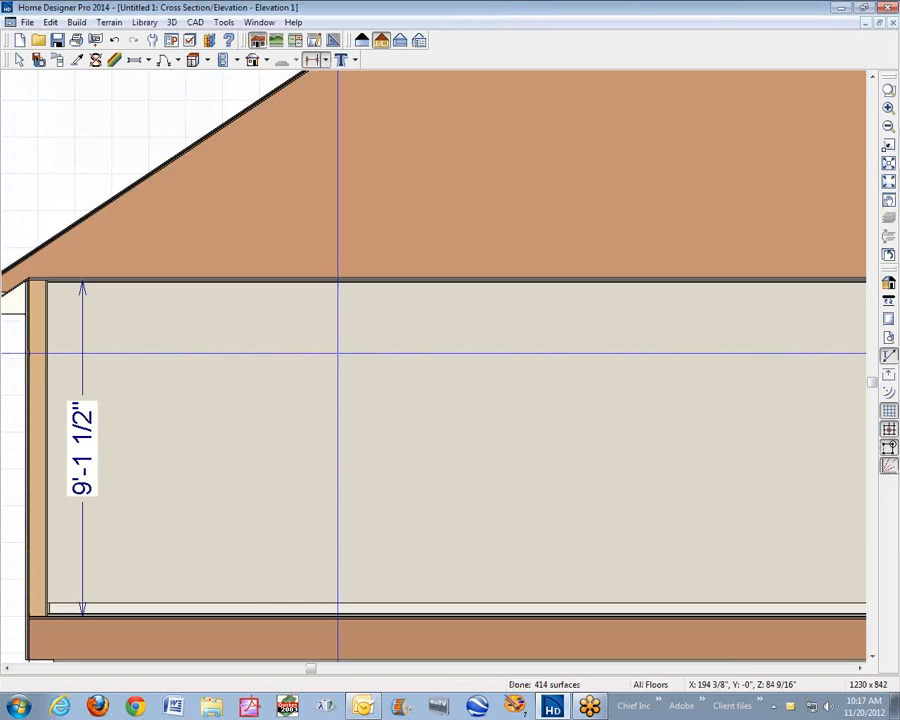
Inspect the cross-section, return to the floor plan and review the room's structure settings, closing them without changes.
scroll(251, 382, down, 1)
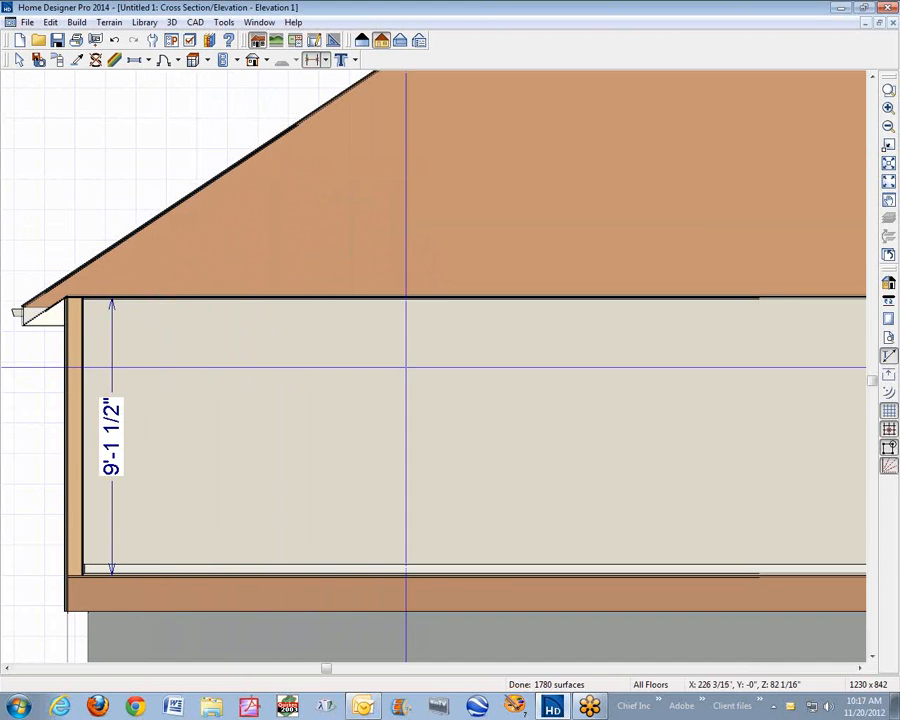
key(ctrl+Tab)
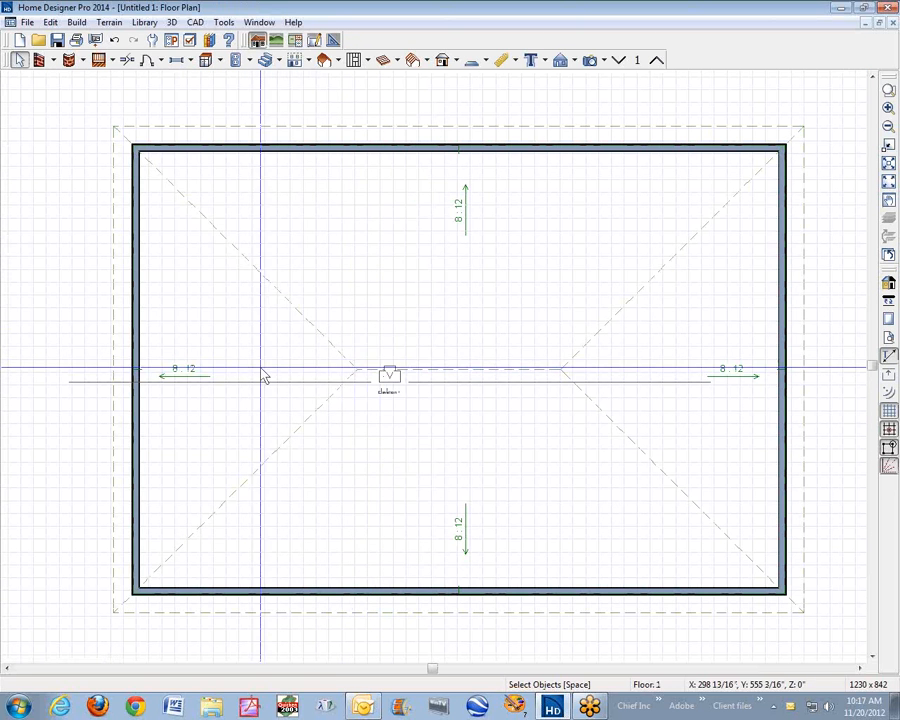
right_click(233, 319)
click(256, 362)
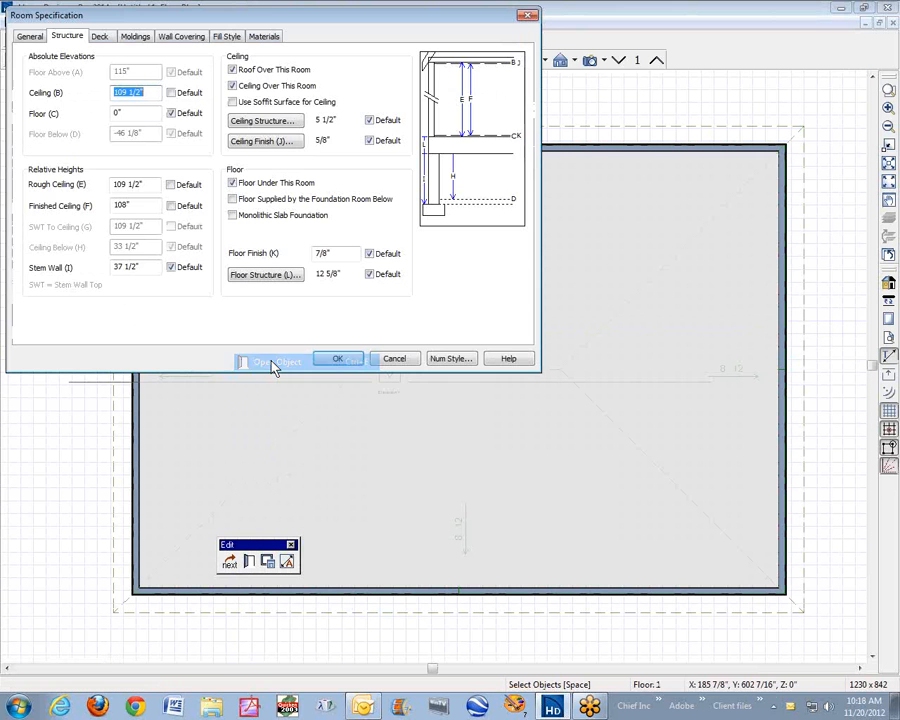
click(380, 366)
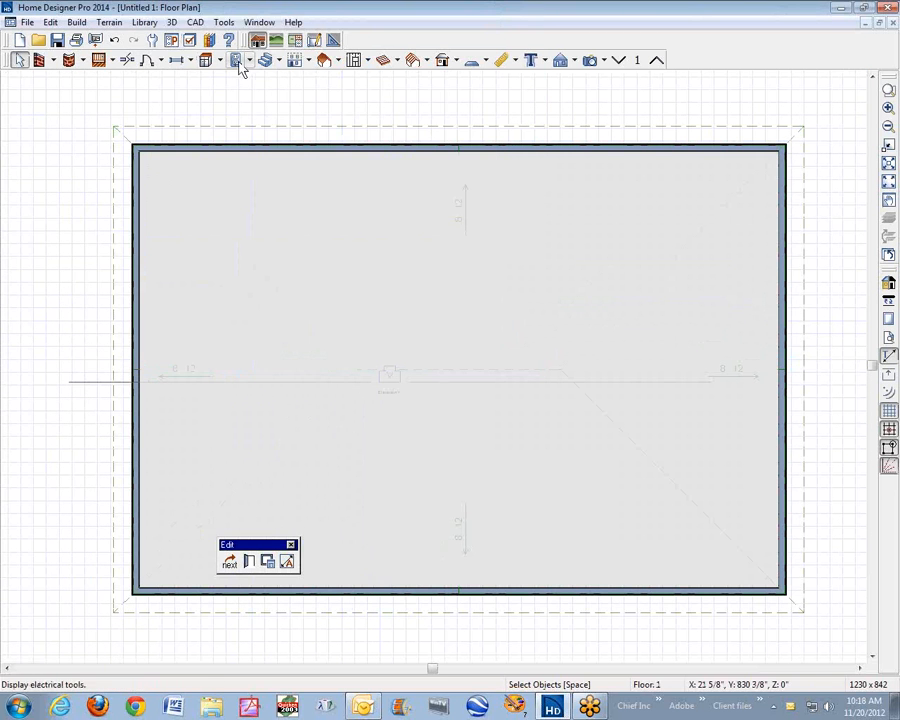
Turn off Auto Rebuild Roofs in the Build Roof settings and apply.
click(325, 62)
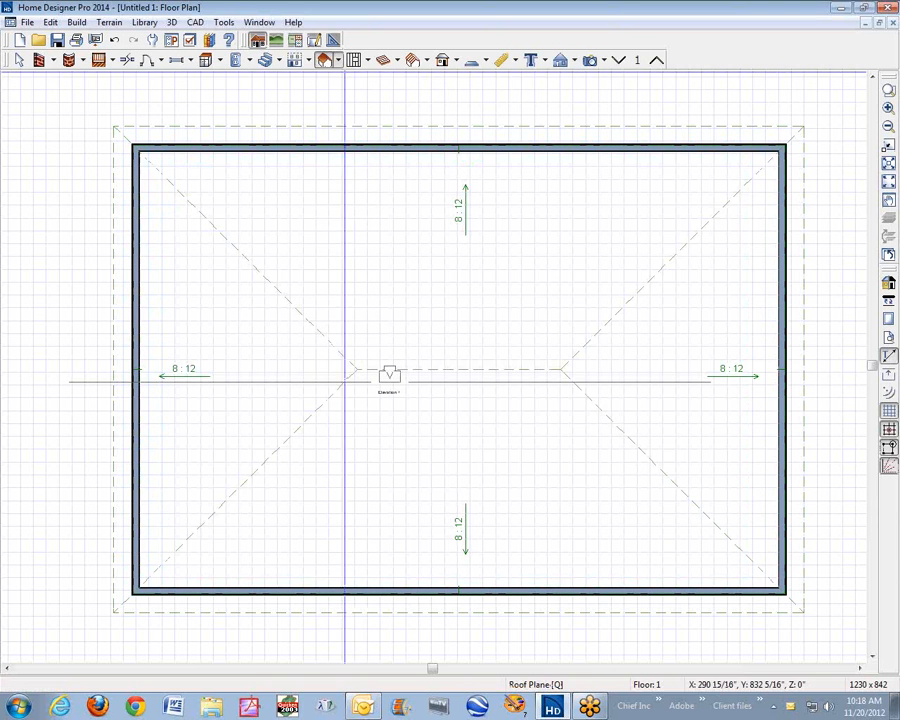
click(339, 60)
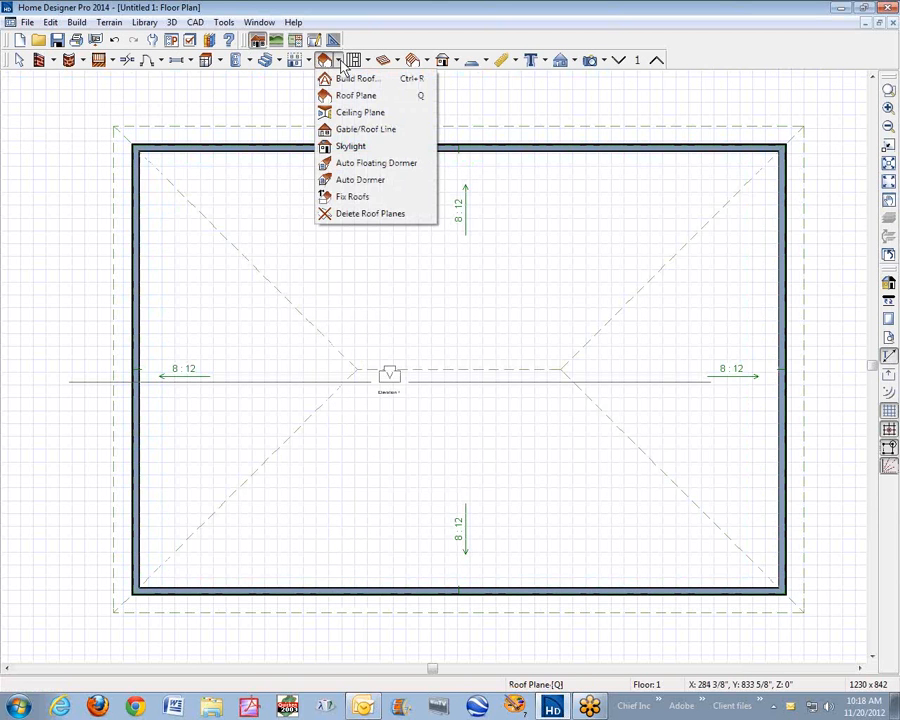
click(345, 79)
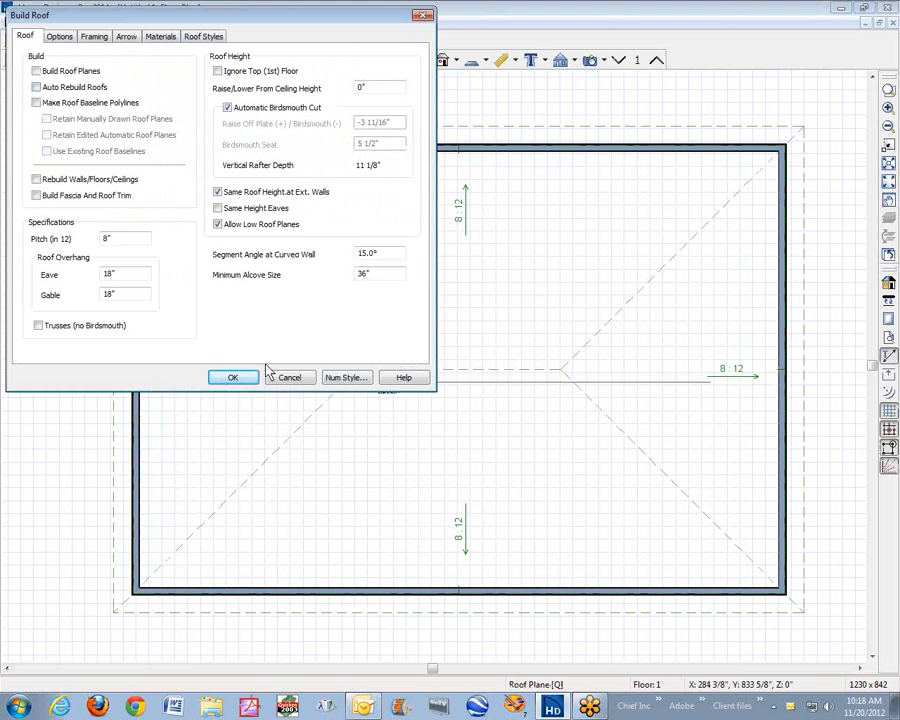
click(233, 377)
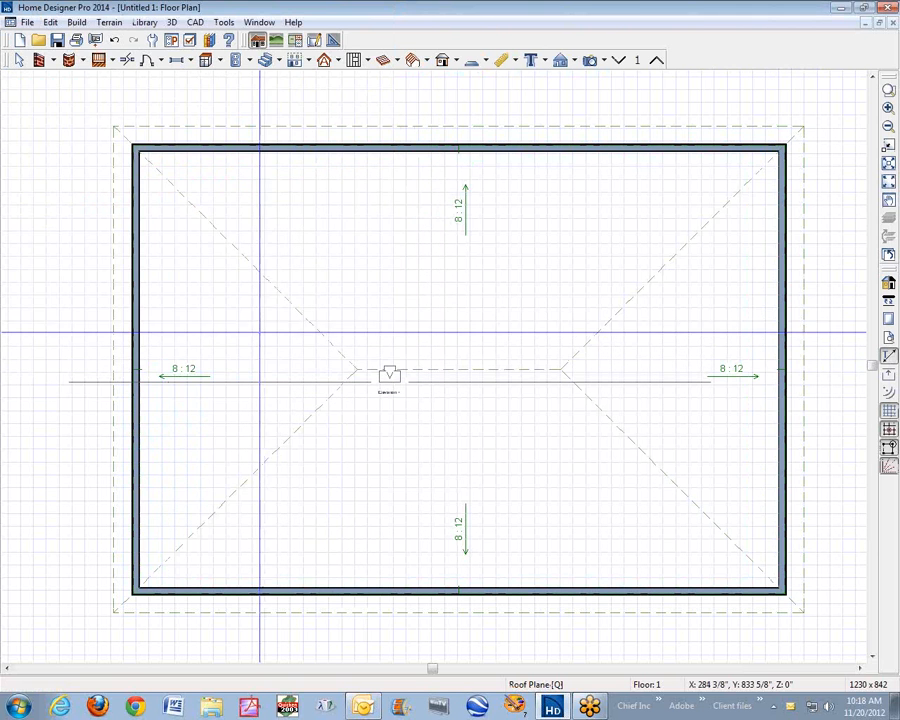
Set the room's finished ceiling height to 96" in its structure settings and apply.
right_click(307, 265)
click(318, 309)
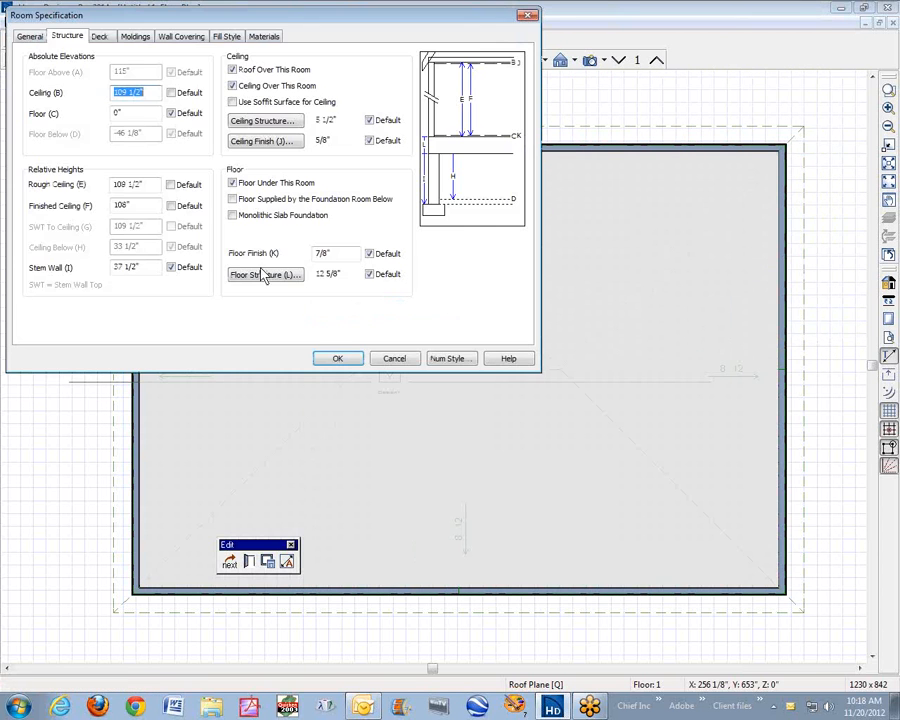
double_click(150, 203)
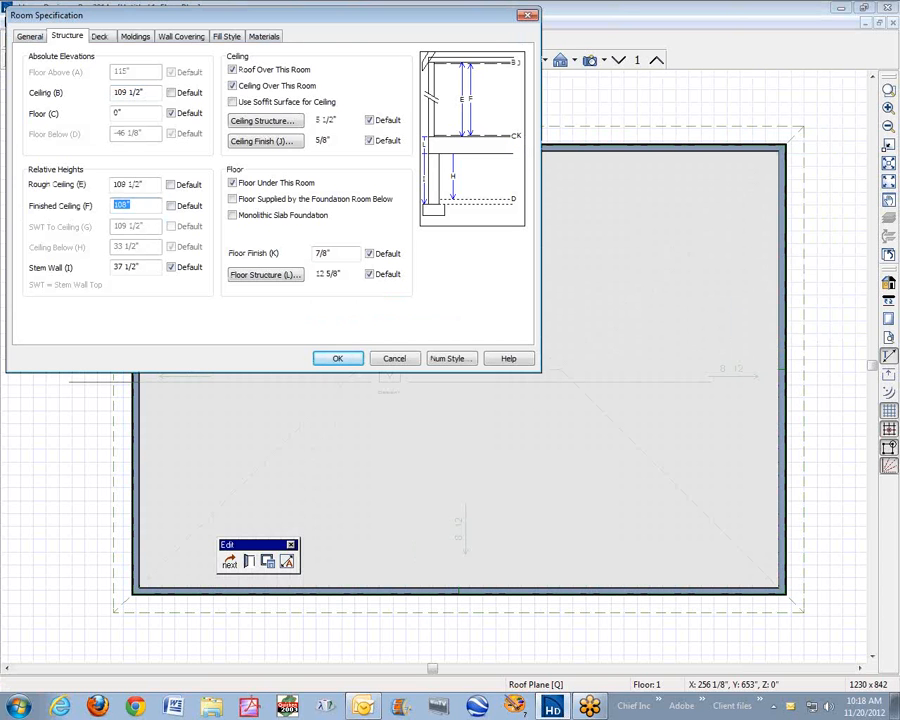
text(96)
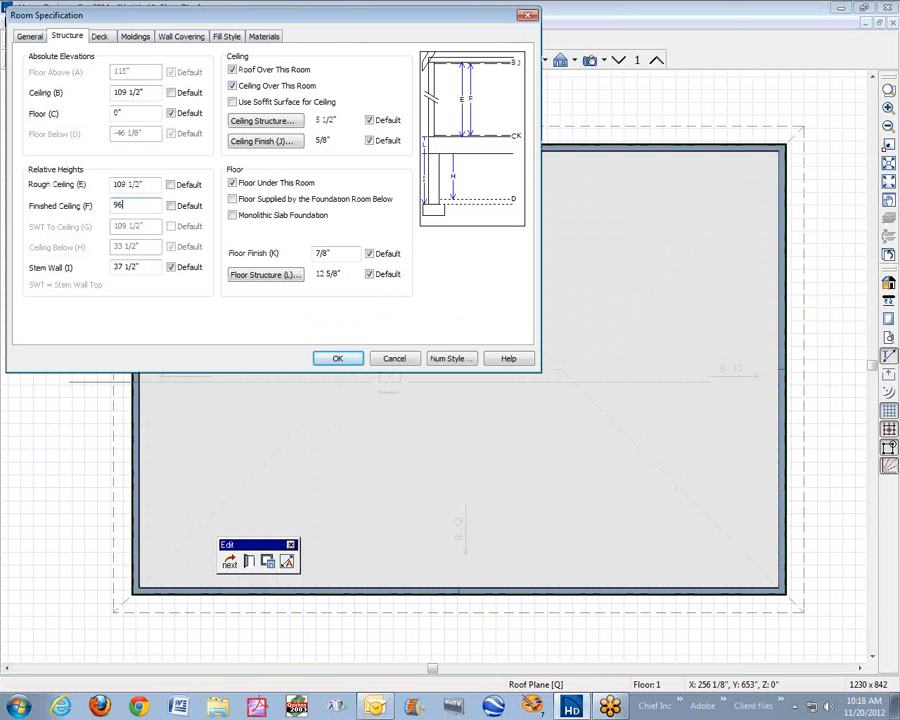
click(354, 361)
click(352, 356)
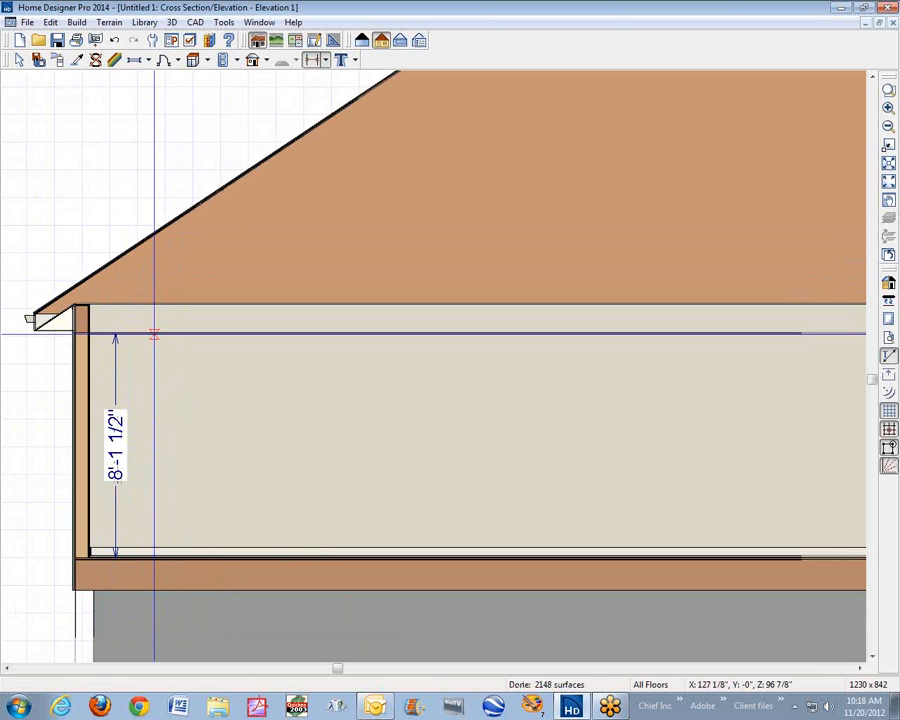
In the floor plan, move all roof planes except the left-hand one down together with a Z Delta of -12".
key(ctrl+Tab)
key(space)
click(327, 355)
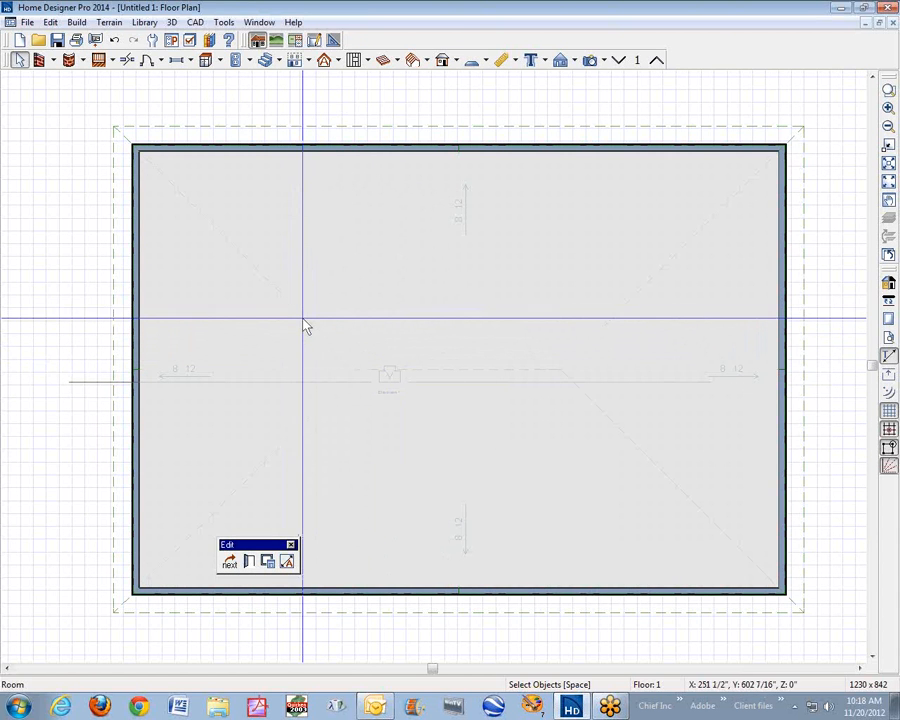
click(304, 320)
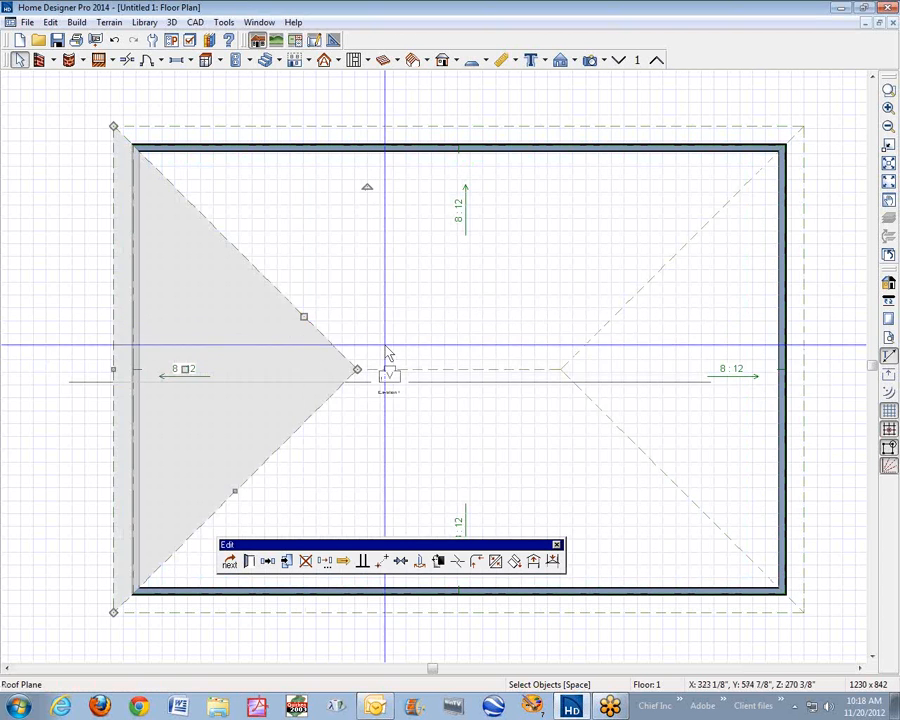
click(498, 368)
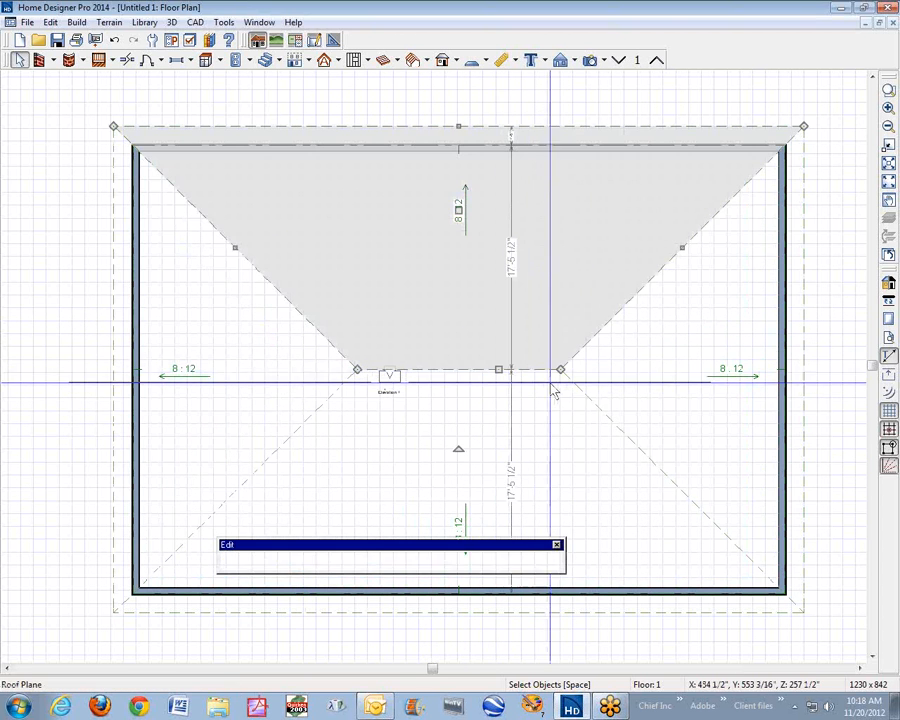
shift+click(627, 432)
shift+click(632, 455)
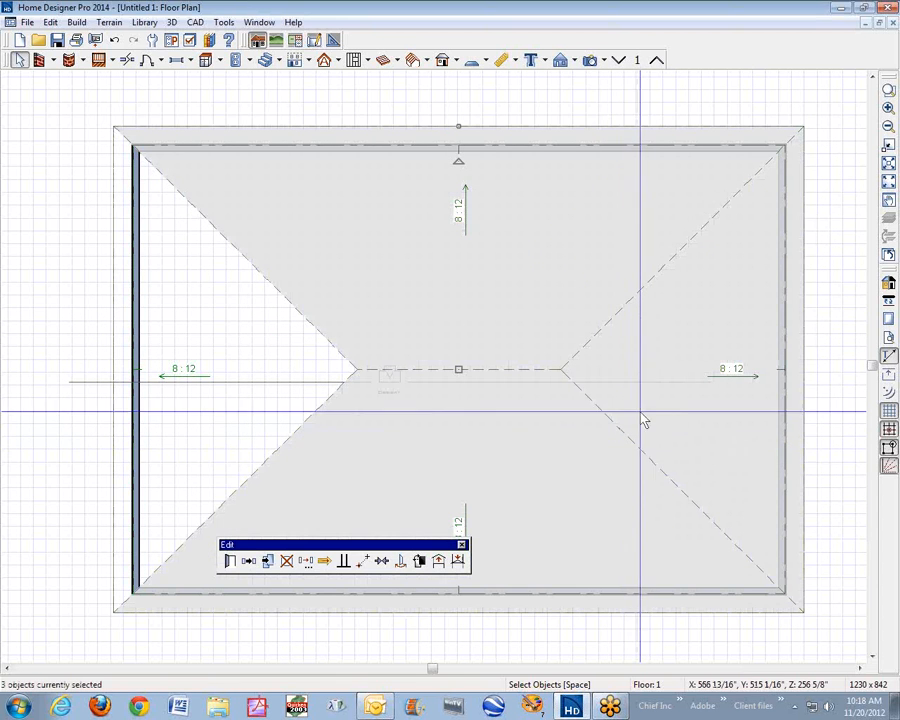
click(306, 561)
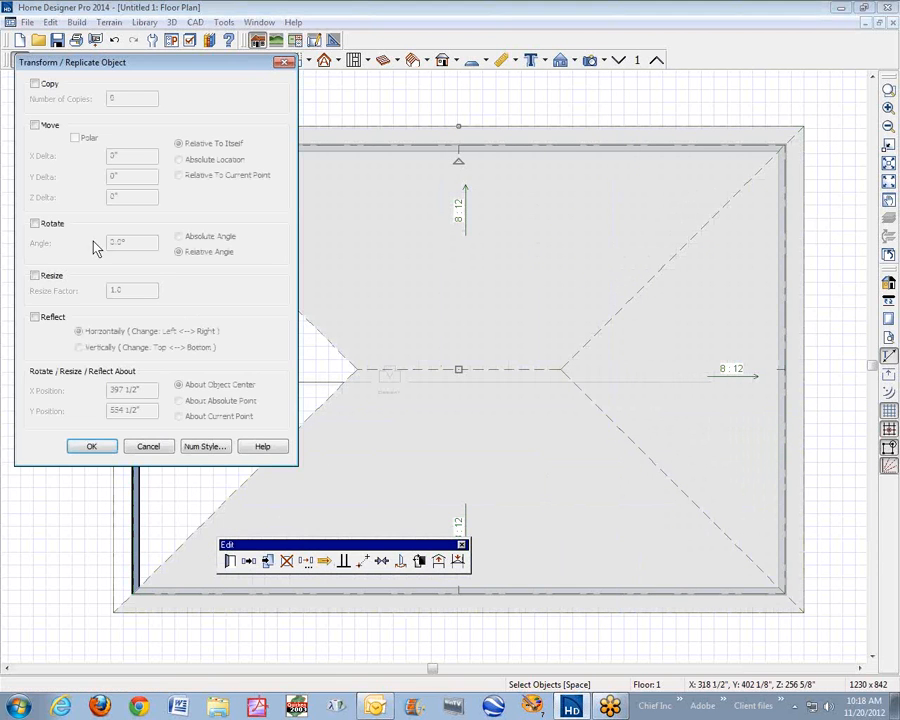
click(36, 126)
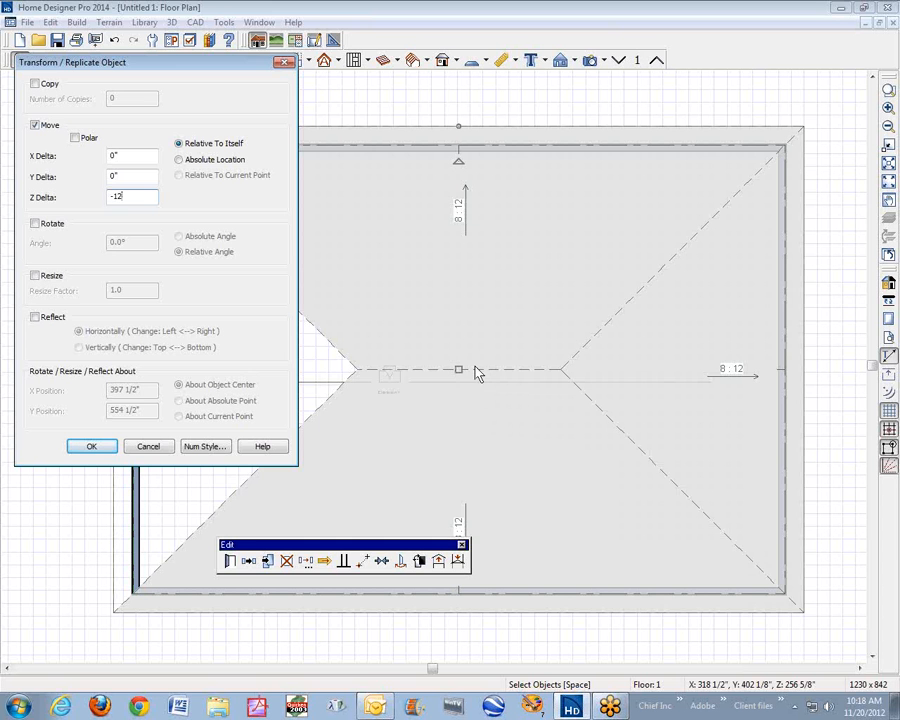
click(92, 447)
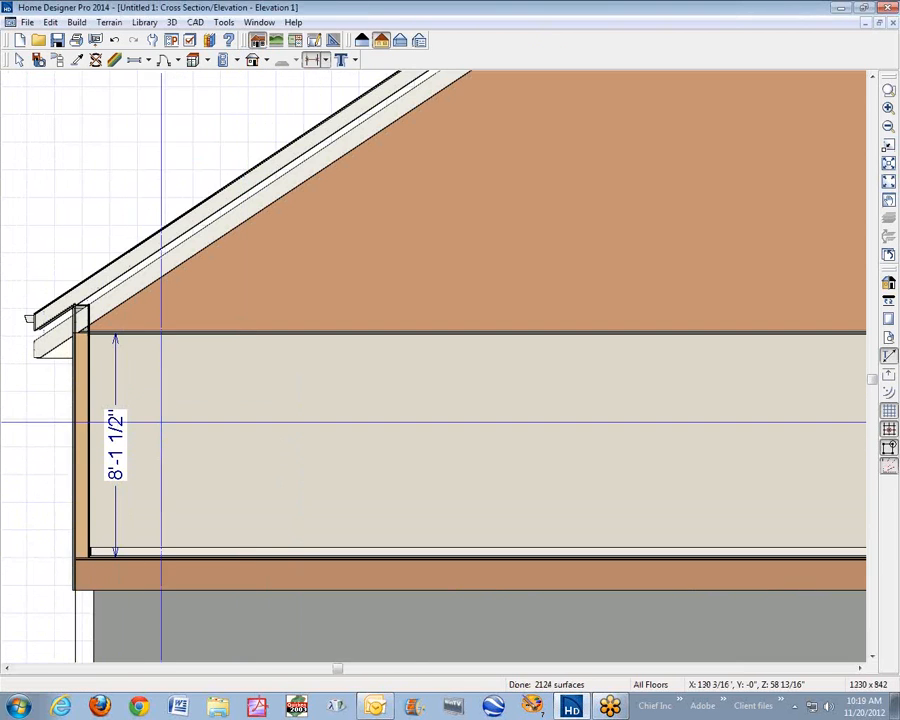
Return to the floor plan and check the unmoved left-hand roof plane's ridge, baseline and fascia heights in its specification.
key(ctrl+Tab)
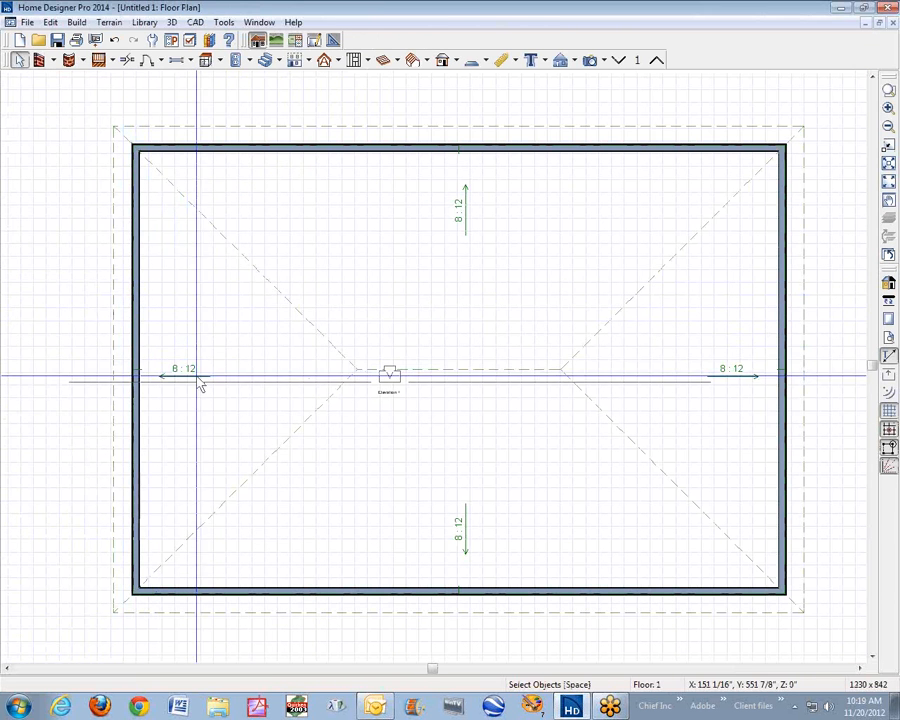
click(310, 324)
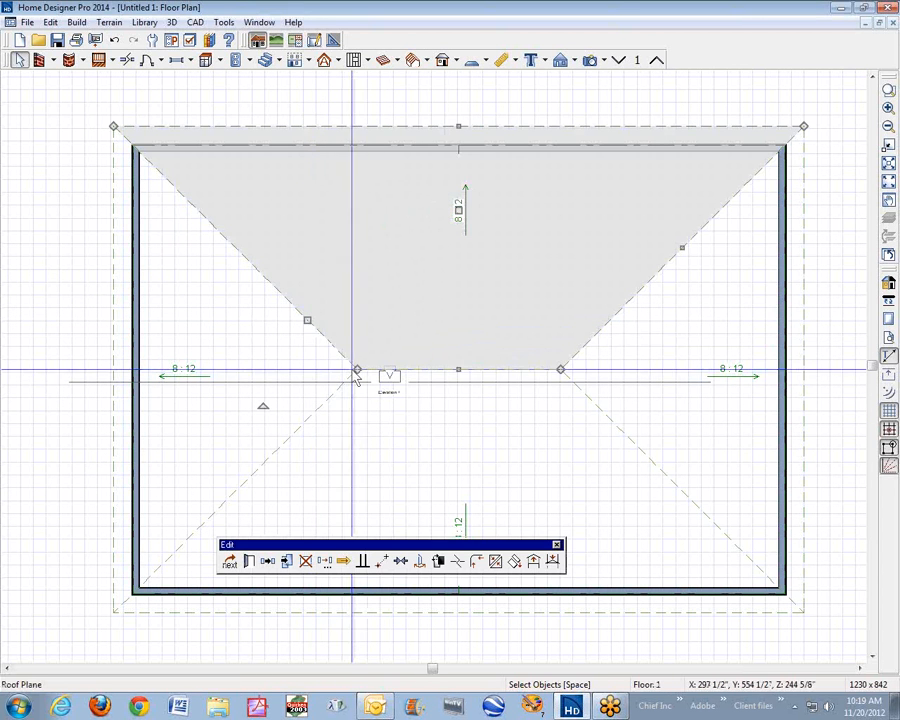
click(308, 418)
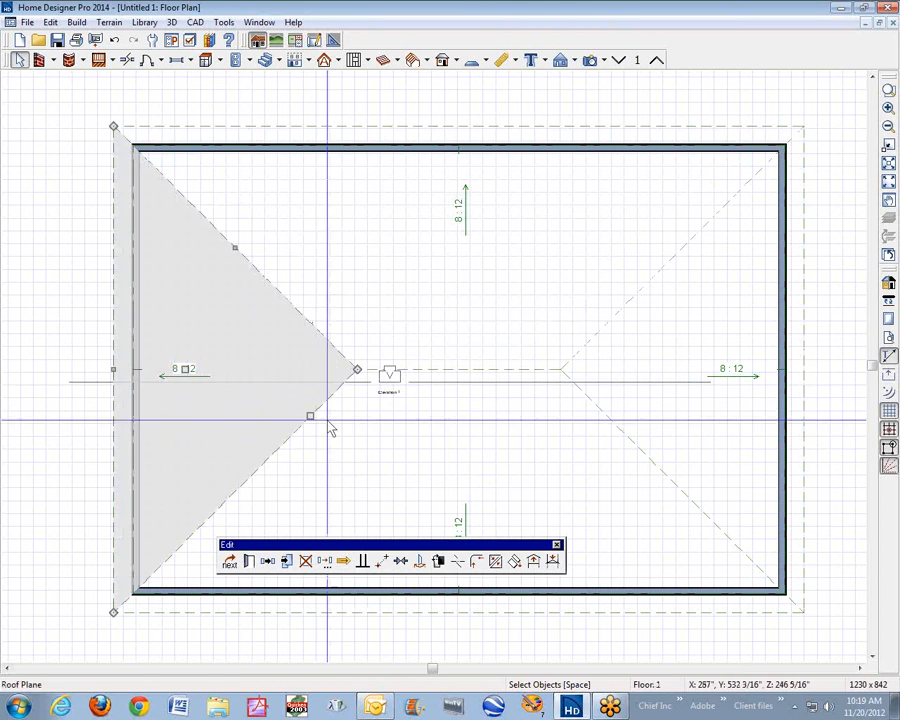
click(250, 562)
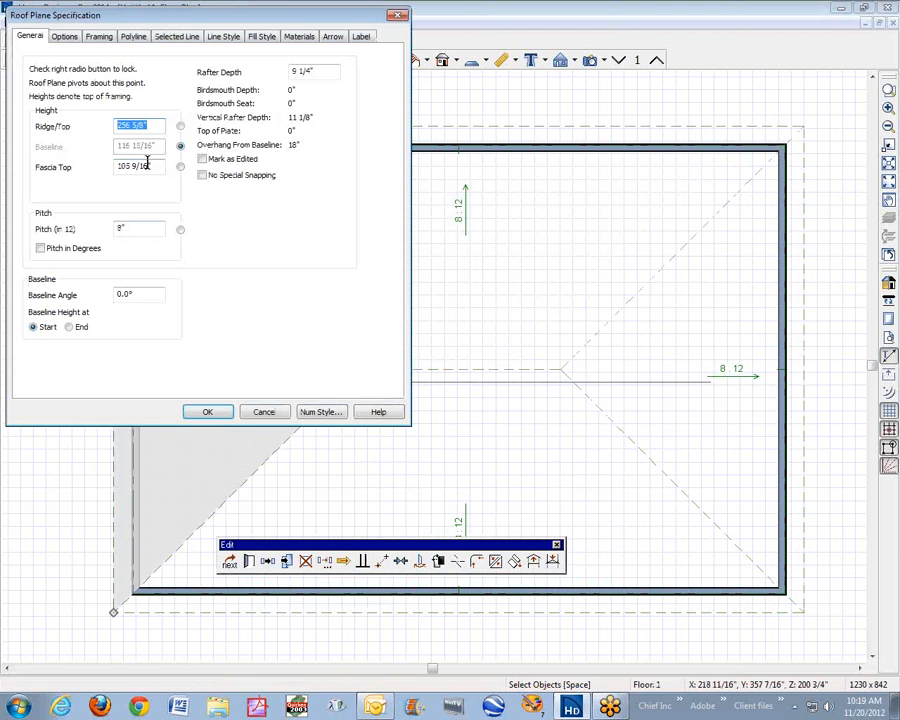
click(263, 412)
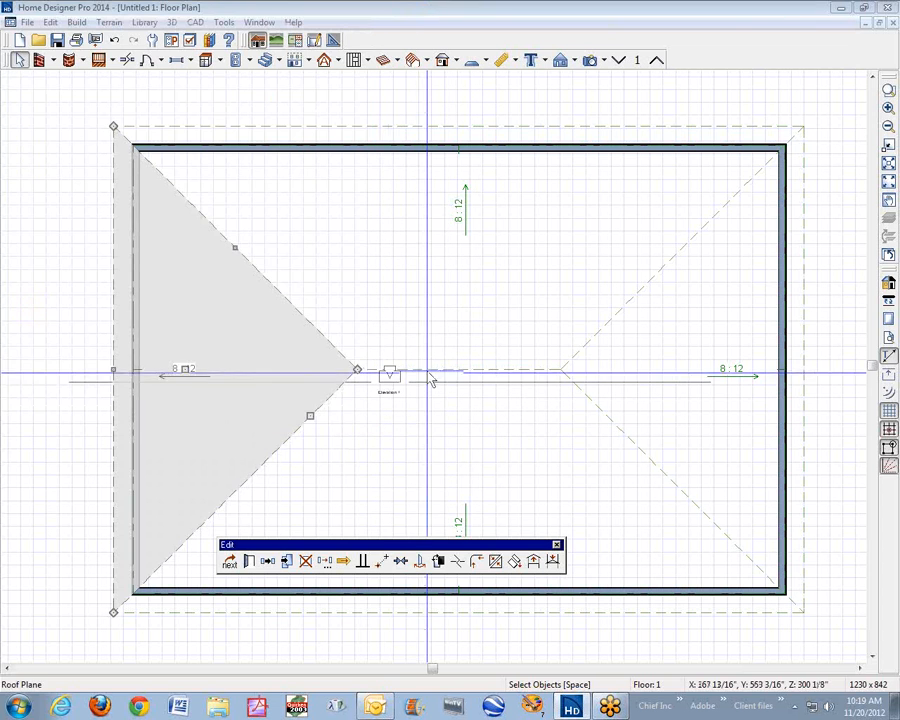
Check the ridge height of the lowered upper roof plane in its specification for comparison, leaving it unchanged.
key(Escape)
right_click(432, 372)
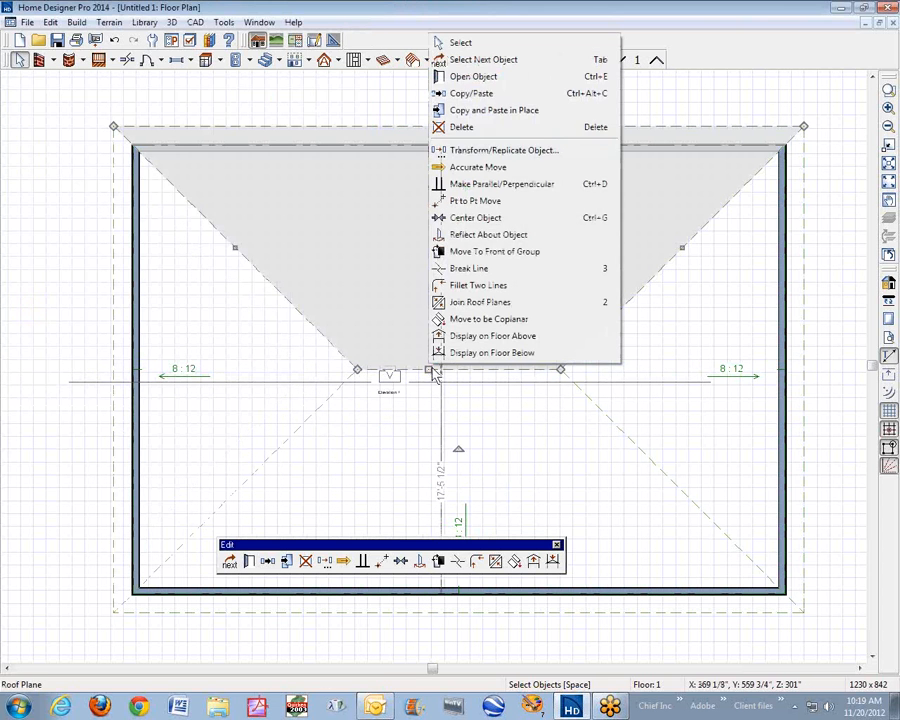
click(475, 77)
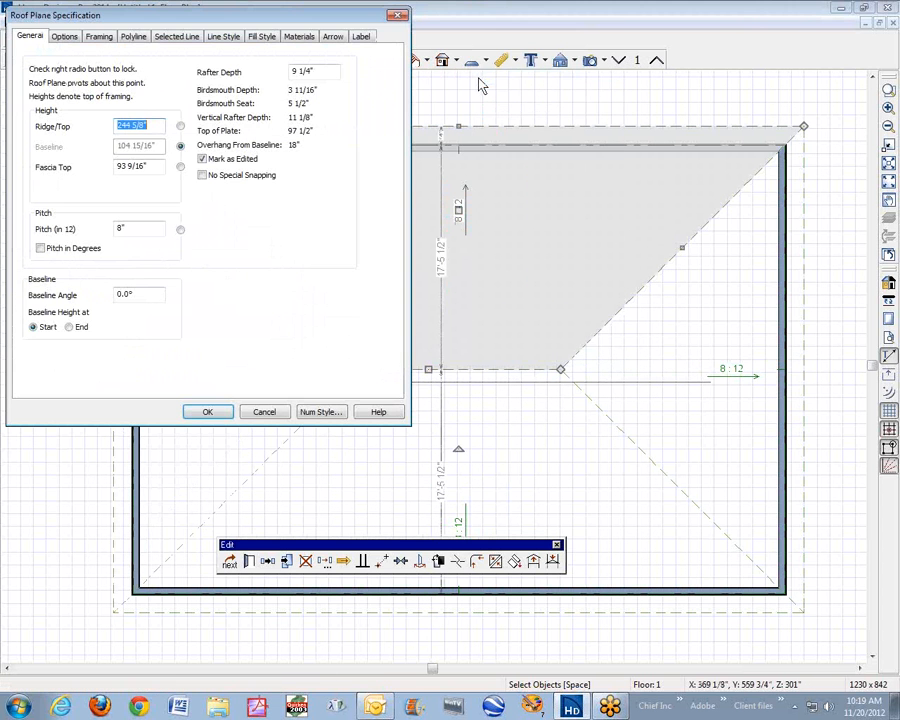
click(286, 413)
key(Escape)
In the cross-section, lock the left-hand roof plane's pitch and set its ridge height to 244 5/8" to match the lowered planes.
click(314, 410)
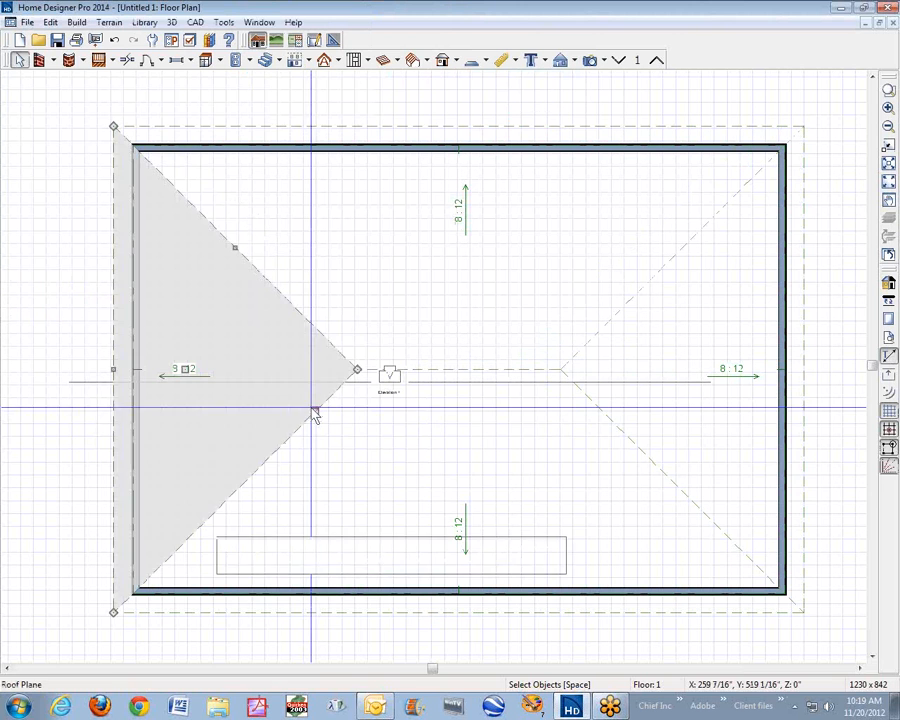
click(395, 453)
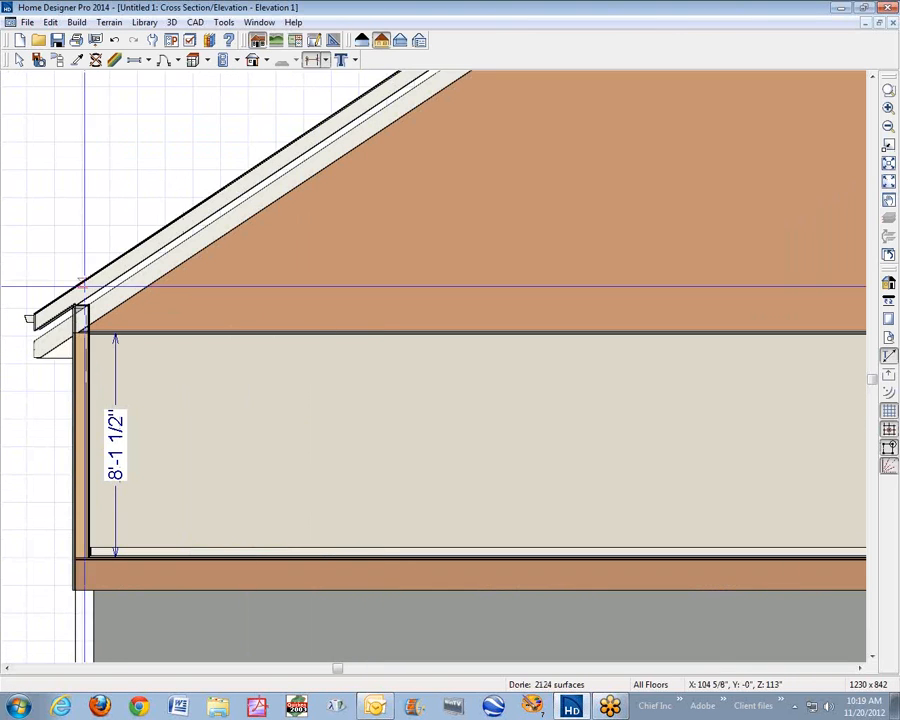
right_click(82, 280)
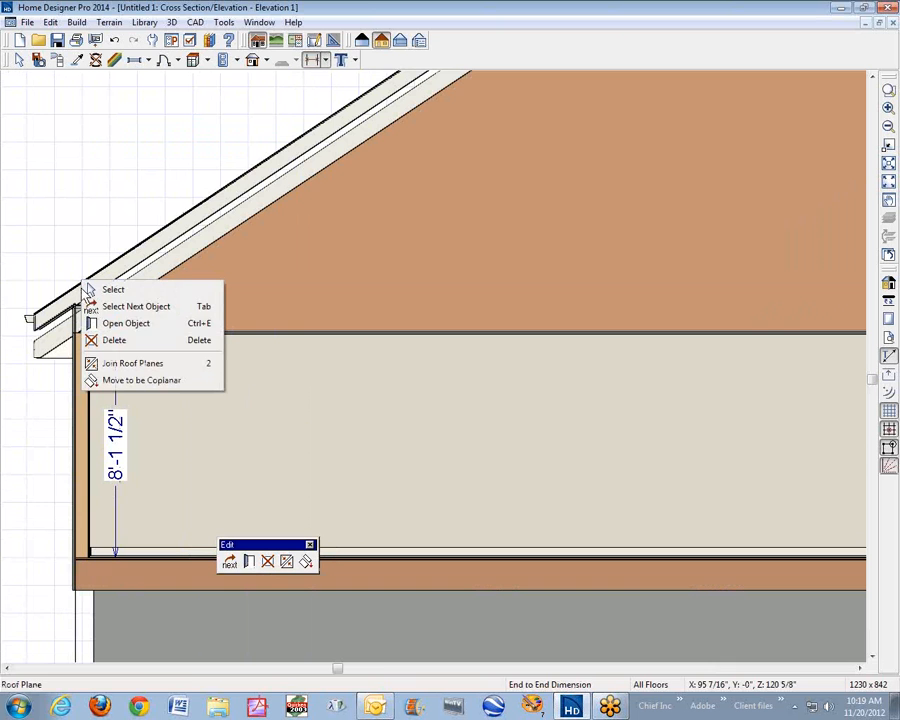
click(127, 324)
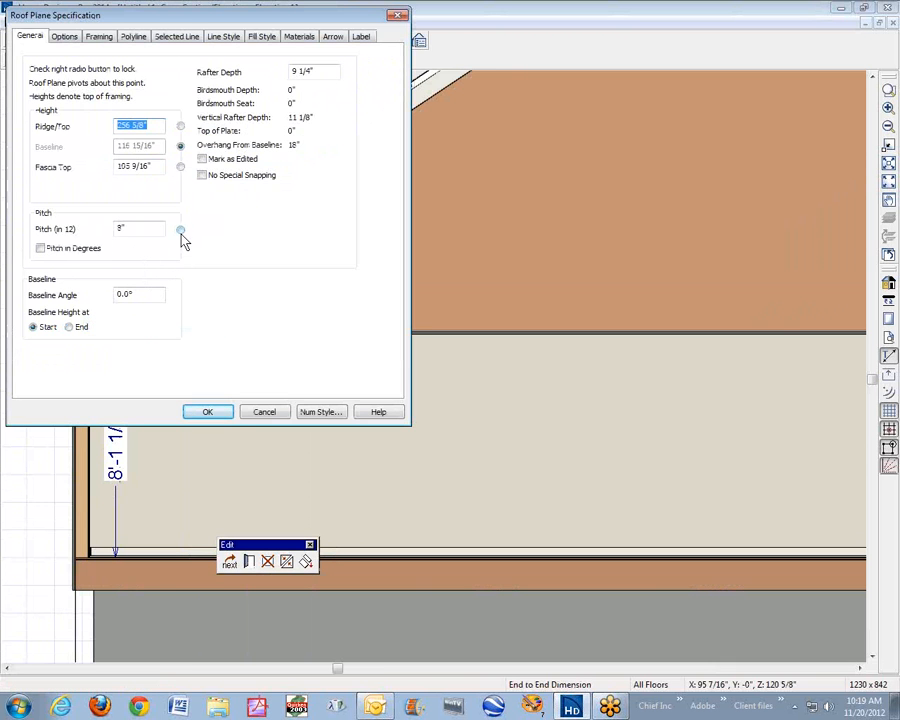
click(180, 230)
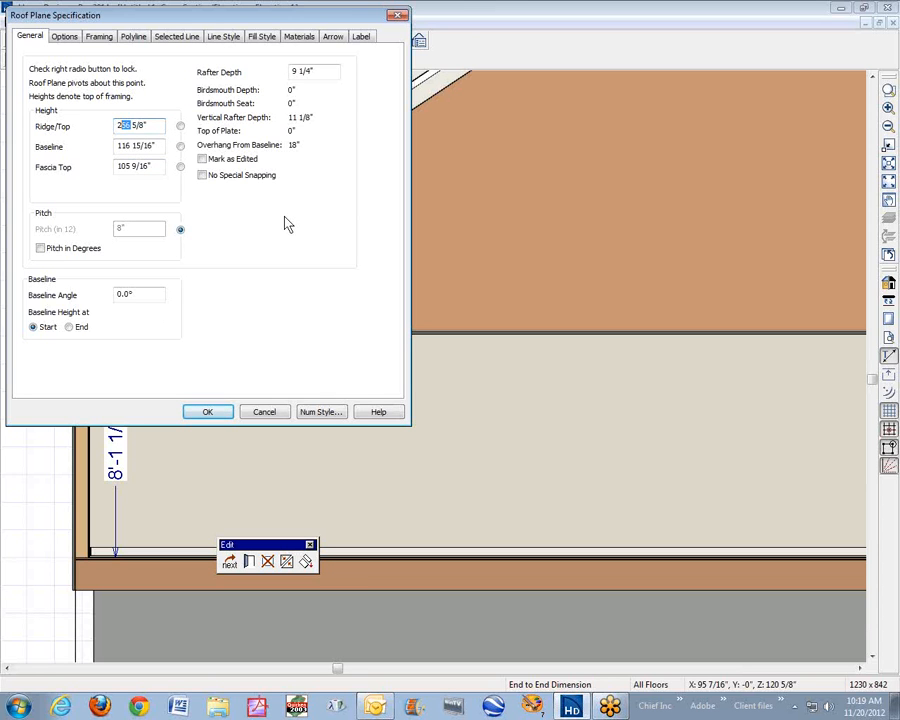
click(209, 413)
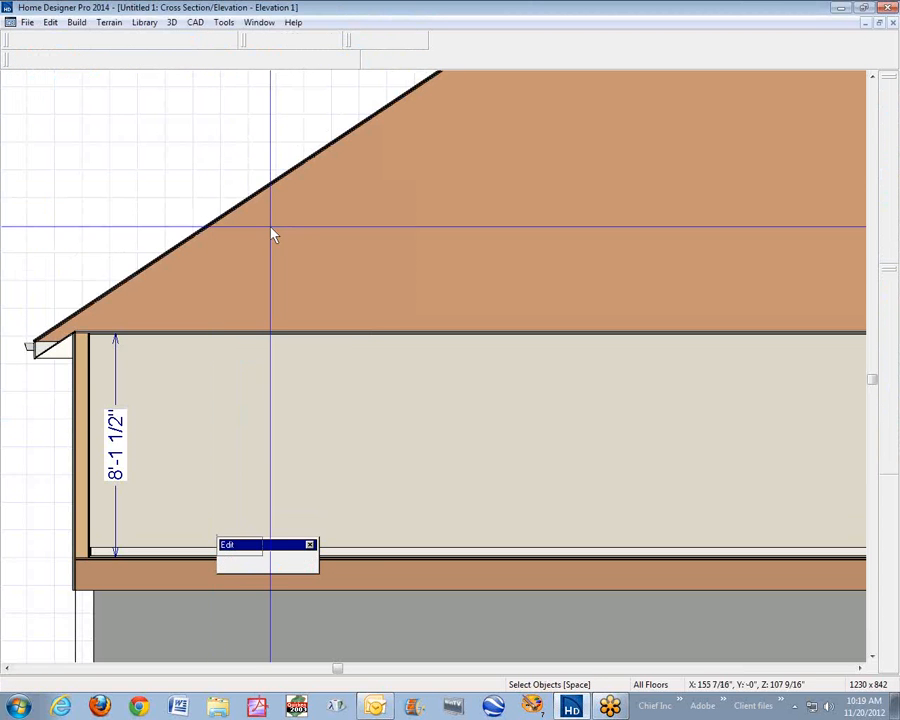
Examine the whole building and its roof slopes in the cross-section, keep that view open, and return to the floor plan.
scroll(388, 143, down, 1)
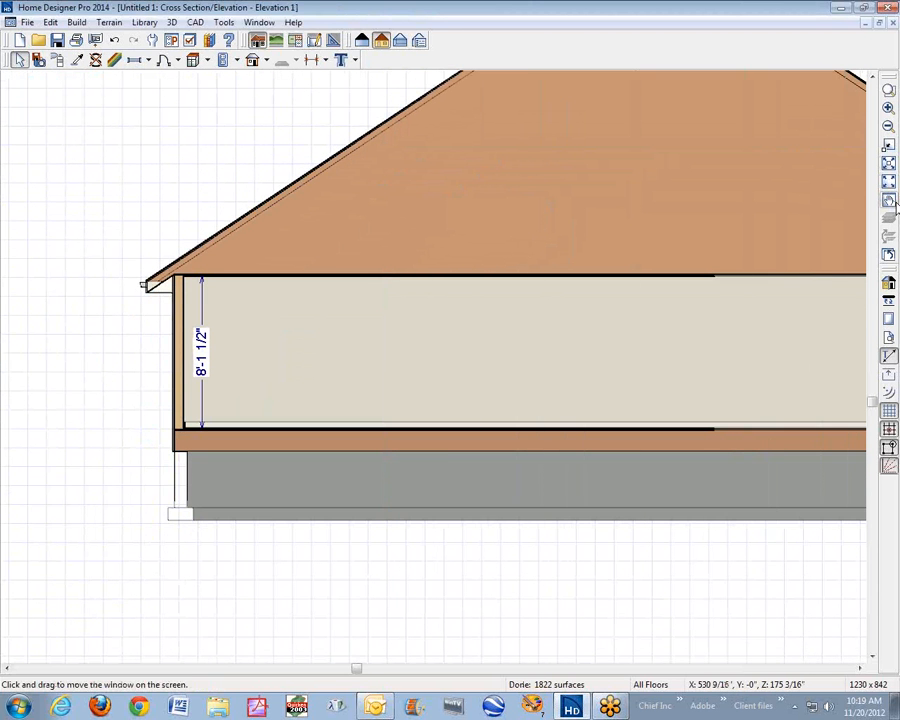
click(888, 181)
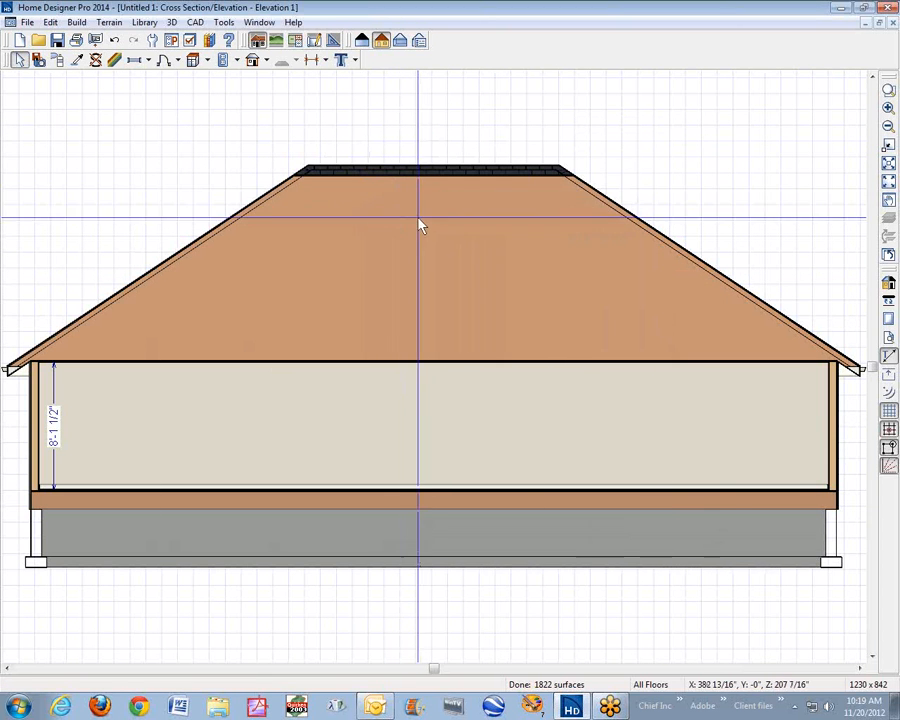
click(892, 23)
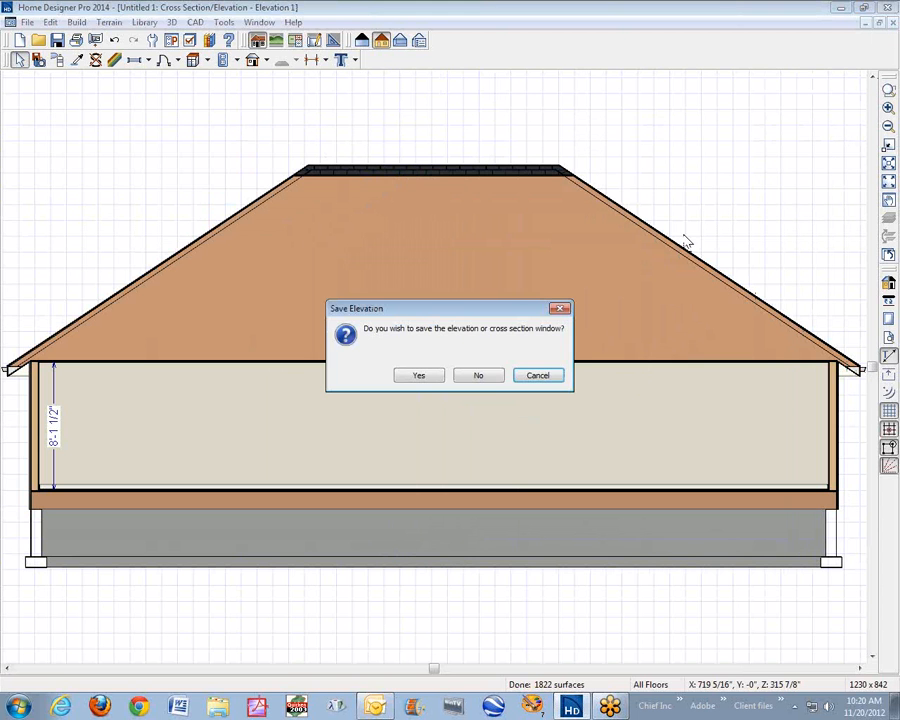
click(546, 377)
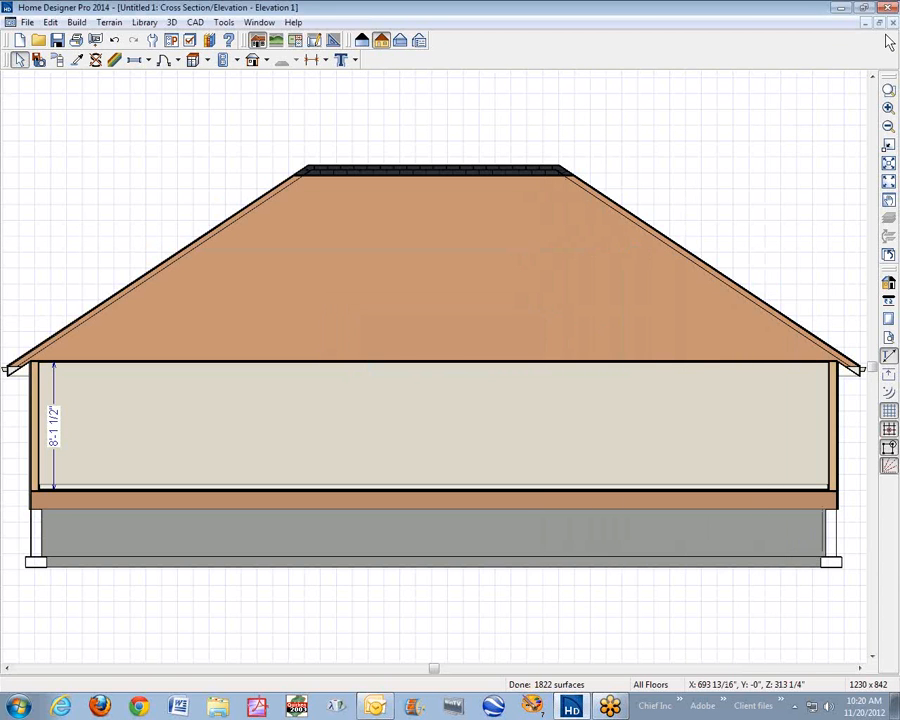
key(ctrl+Tab)
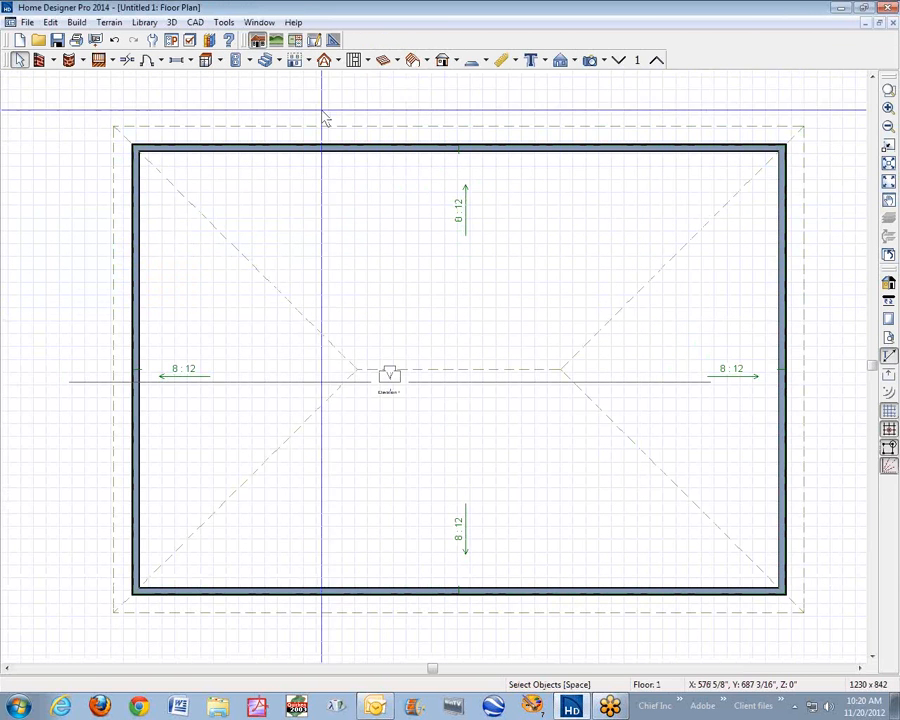
Divide the building near its middle with an invisible wall about 34'-5 1/2" long, joined to the upper and lower exterior walls.
click(39, 61)
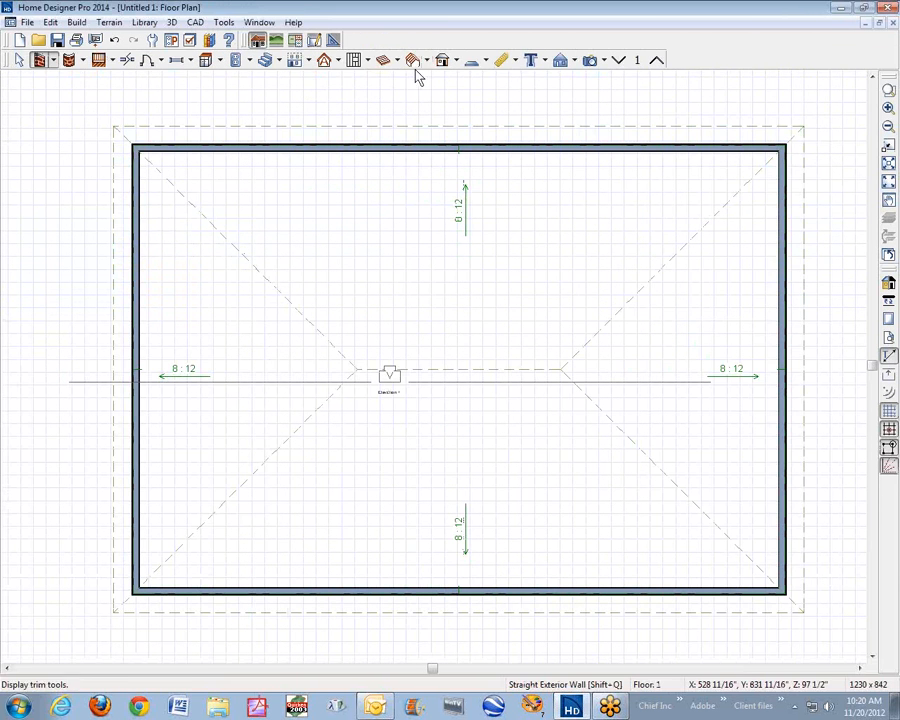
click(53, 61)
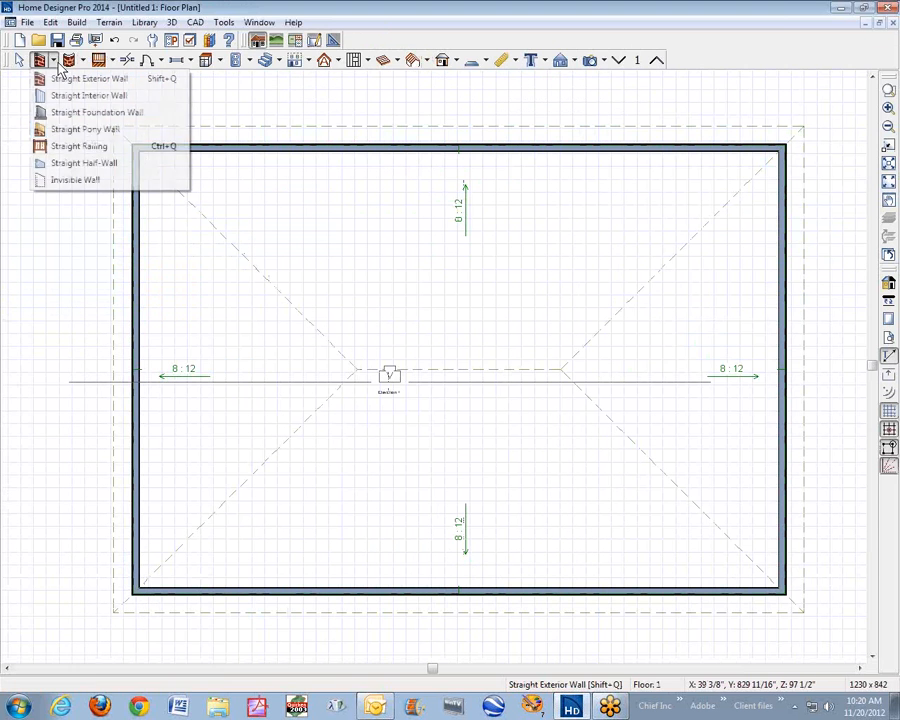
click(80, 181)
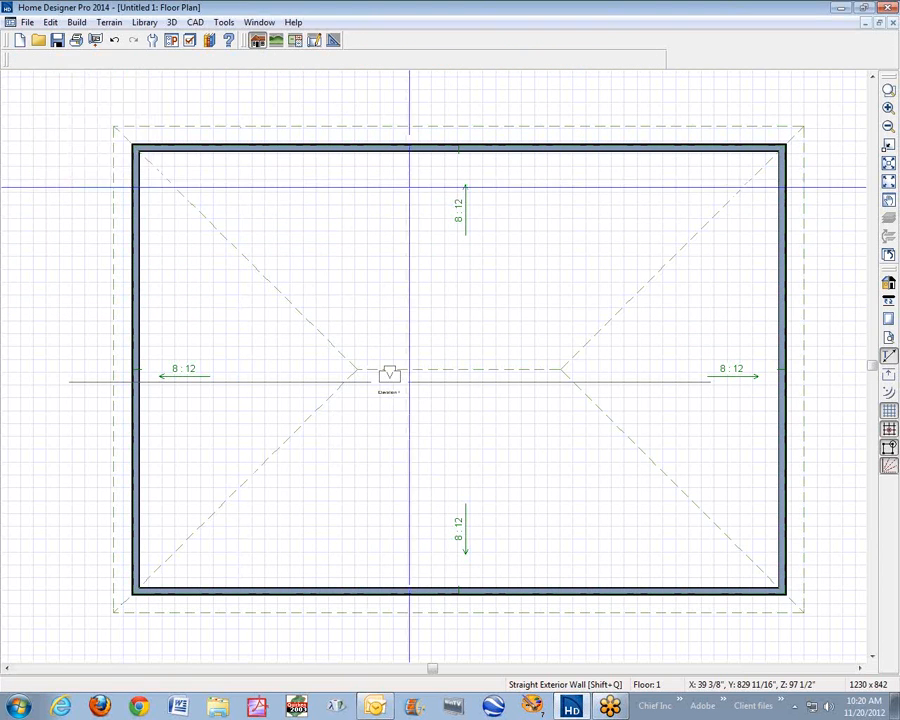
drag(456, 155, 457, 594)
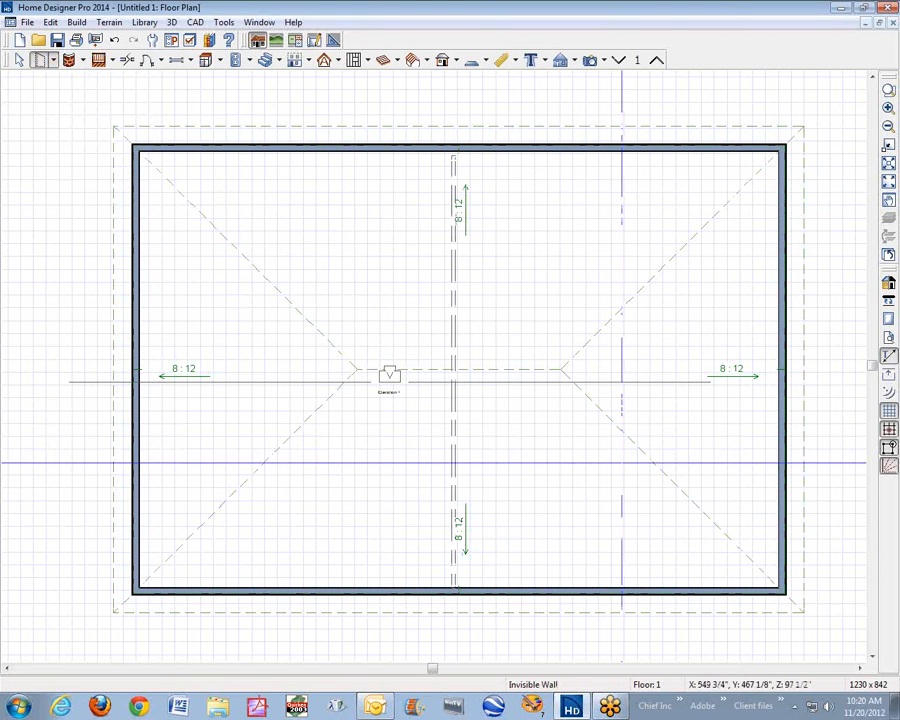
right_click(455, 280)
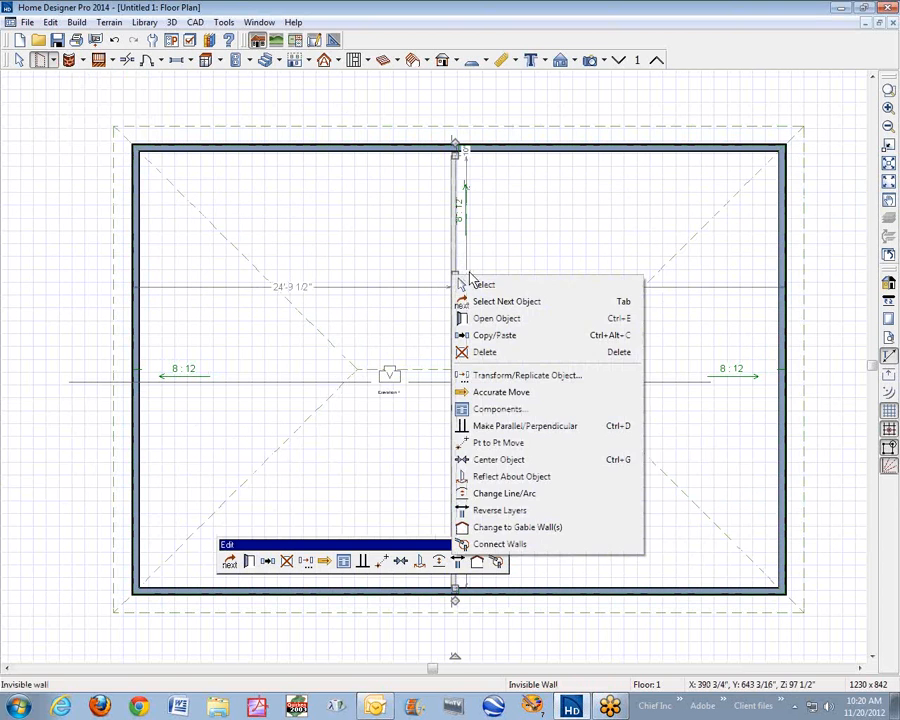
click(485, 285)
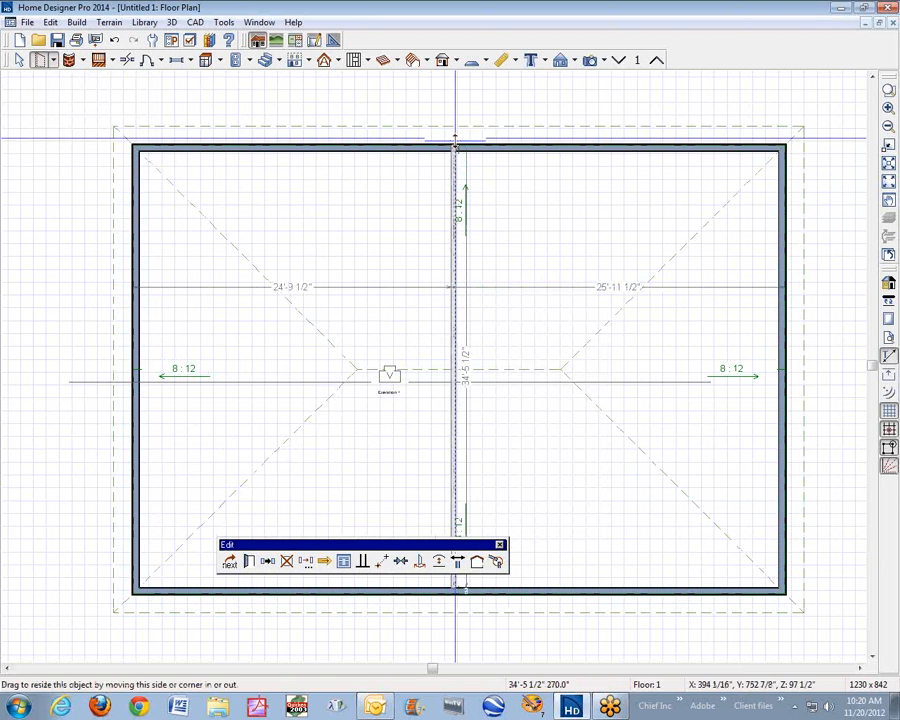
key(space)
In the right-hand room's structure settings, override the default floor height with -12".
right_click(548, 266)
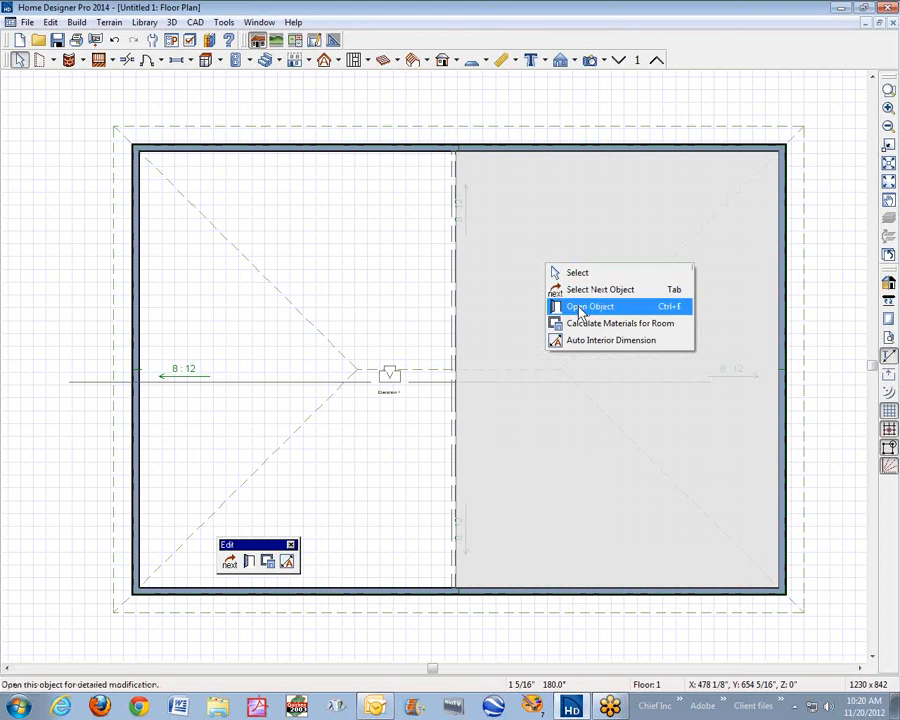
click(580, 306)
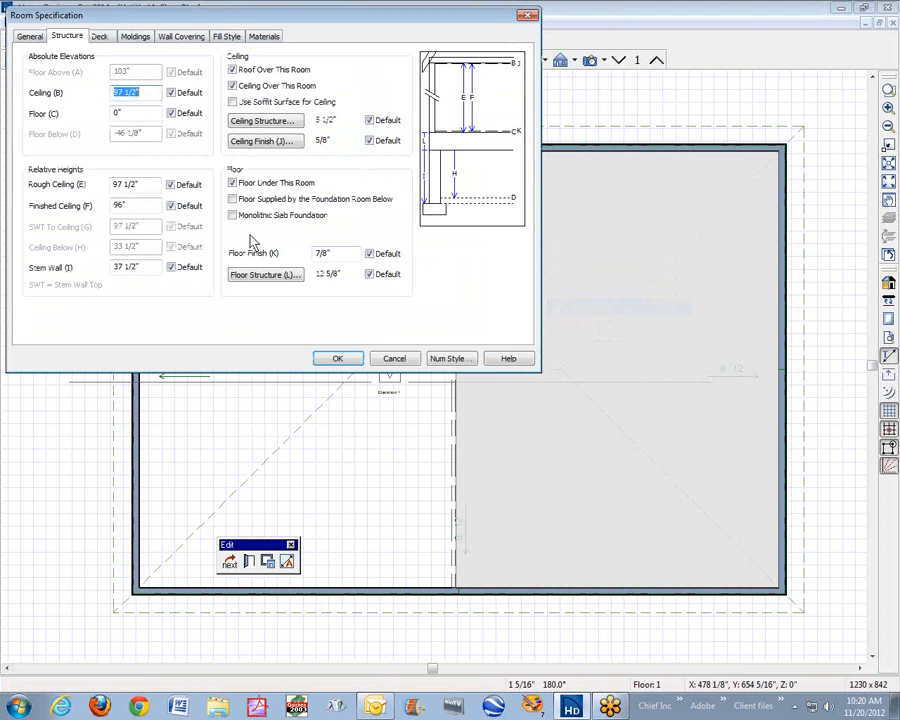
click(171, 114)
key(BackSpace)
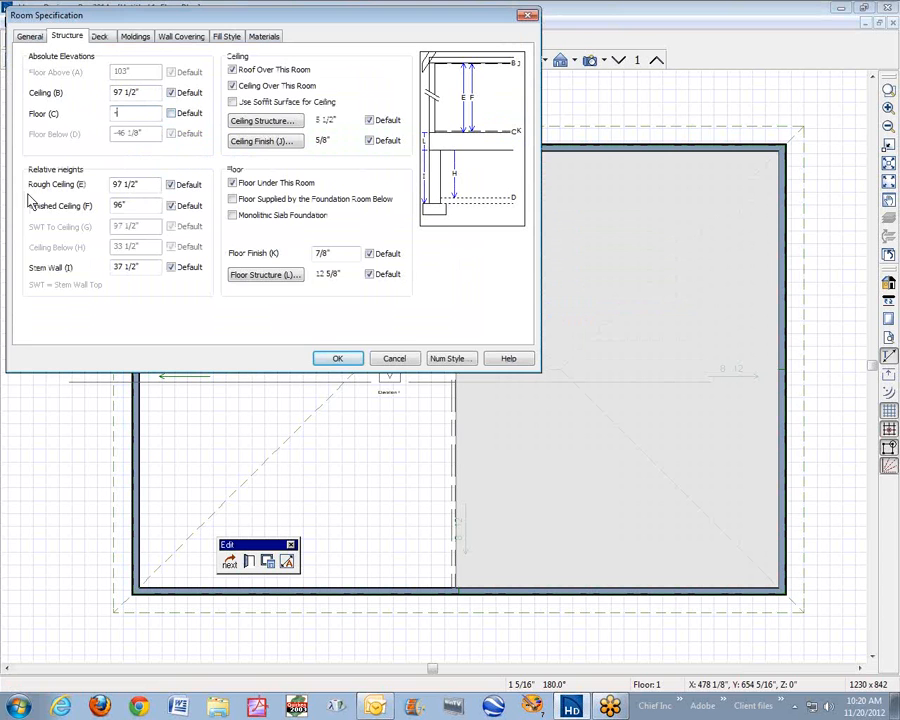
text(-12)
click(349, 359)
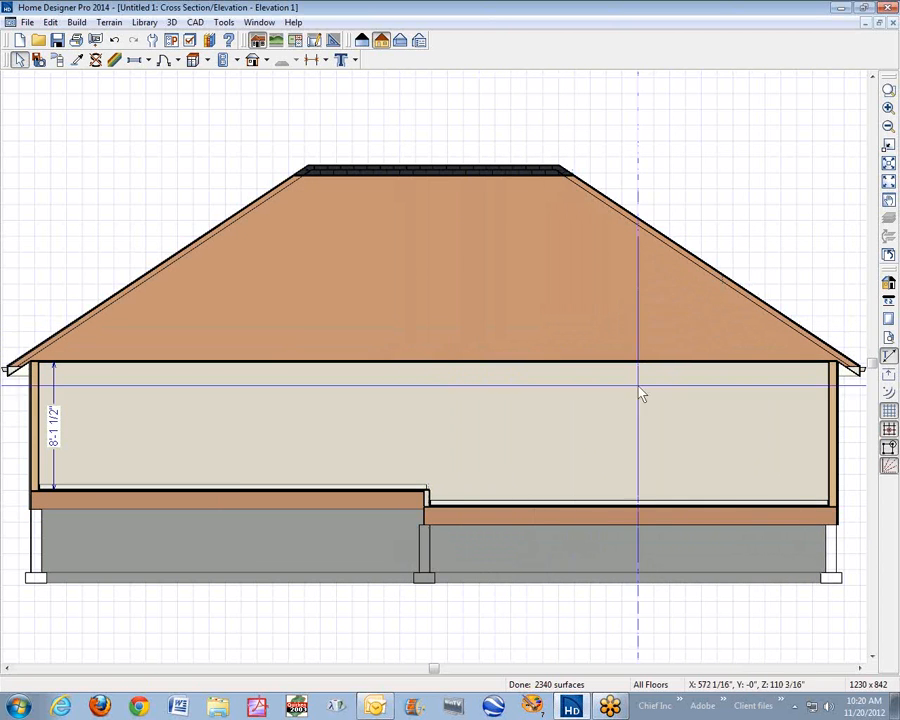
Return to the floor plan and set the right-hand room's finished ceiling height to 120".
key(ctrl+Tab)
right_click(573, 371)
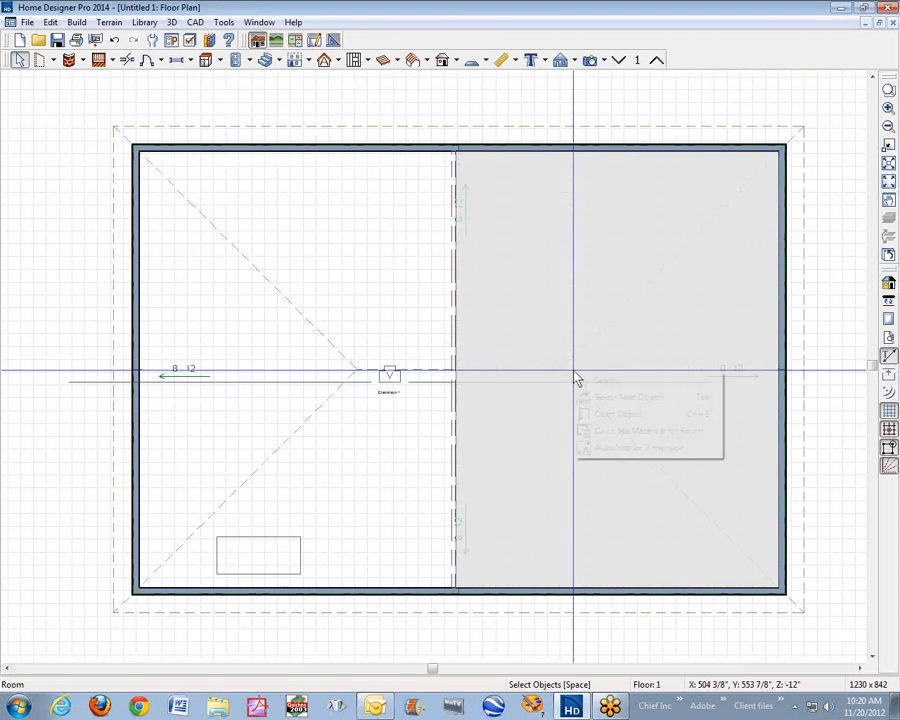
click(615, 413)
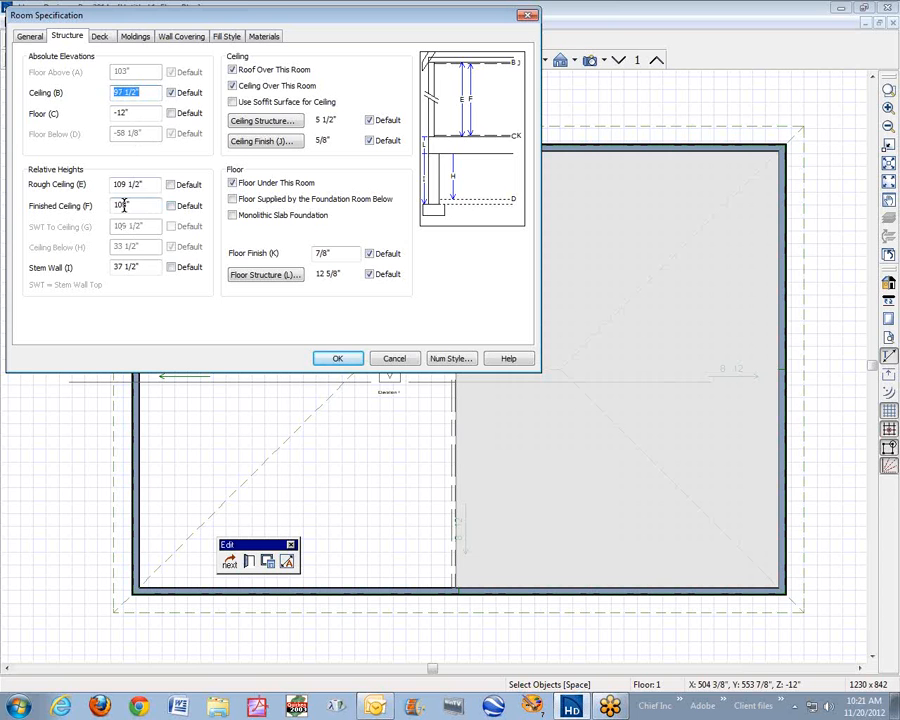
drag(125, 205, 10, 205)
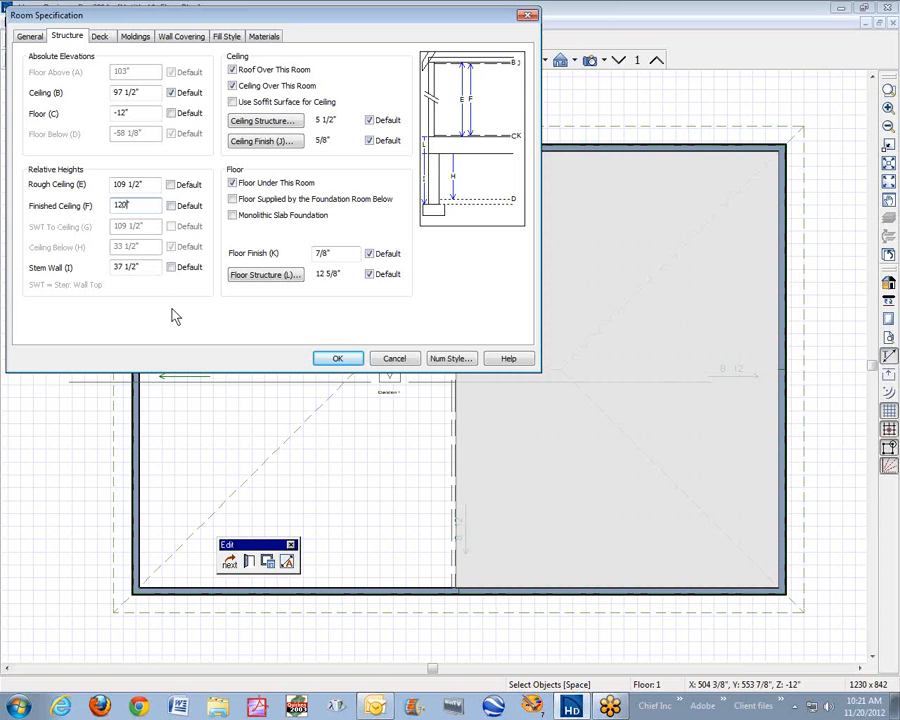
click(345, 358)
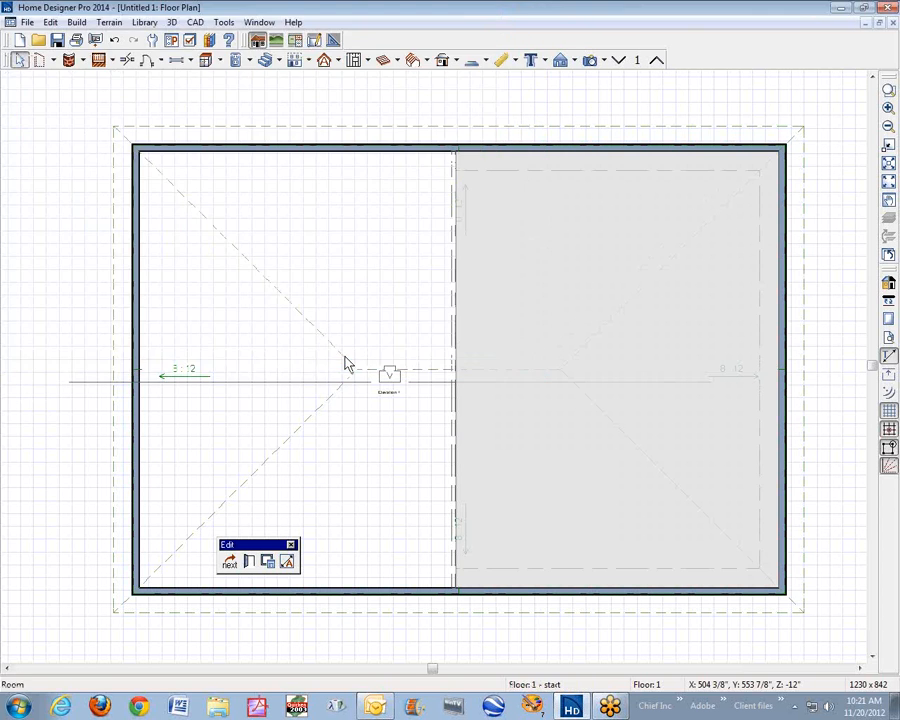
Examine the right-hand room's floor and ceiling levels in the cross-section, keeping that view open.
key(ctrl+Tab)
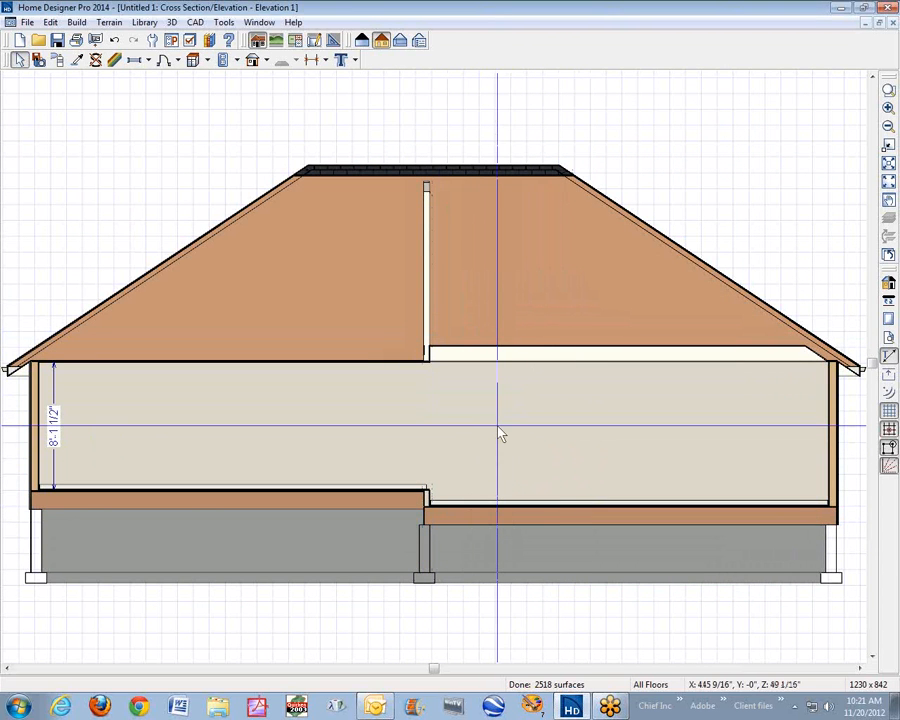
click(892, 22)
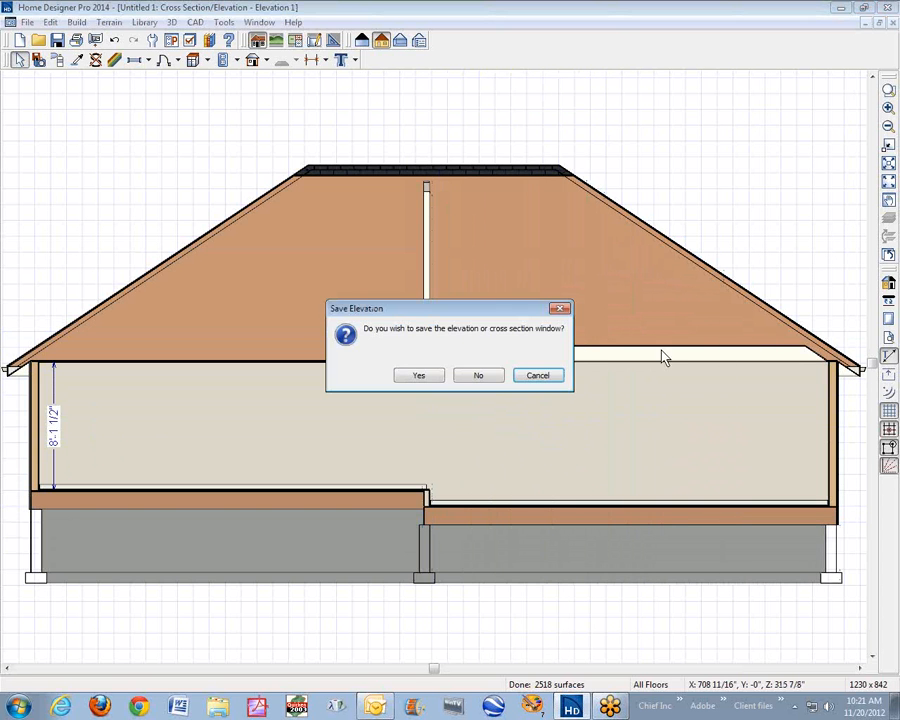
click(541, 378)
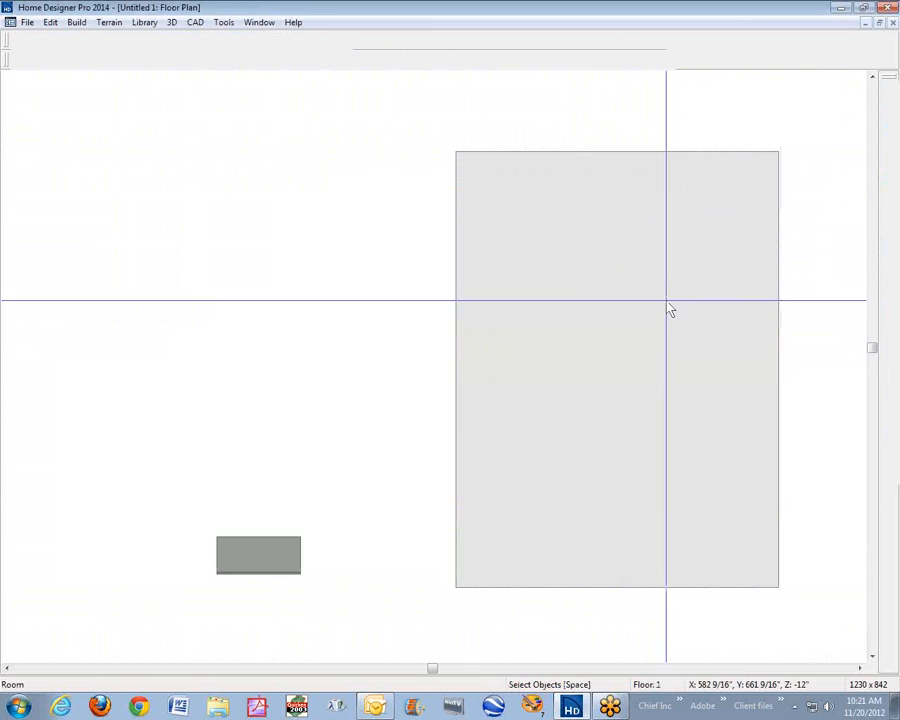
In the floor plan, create a terrain perimeter around the building and move its lower edge up close to the house.
scroll(676, 316, down, 4)
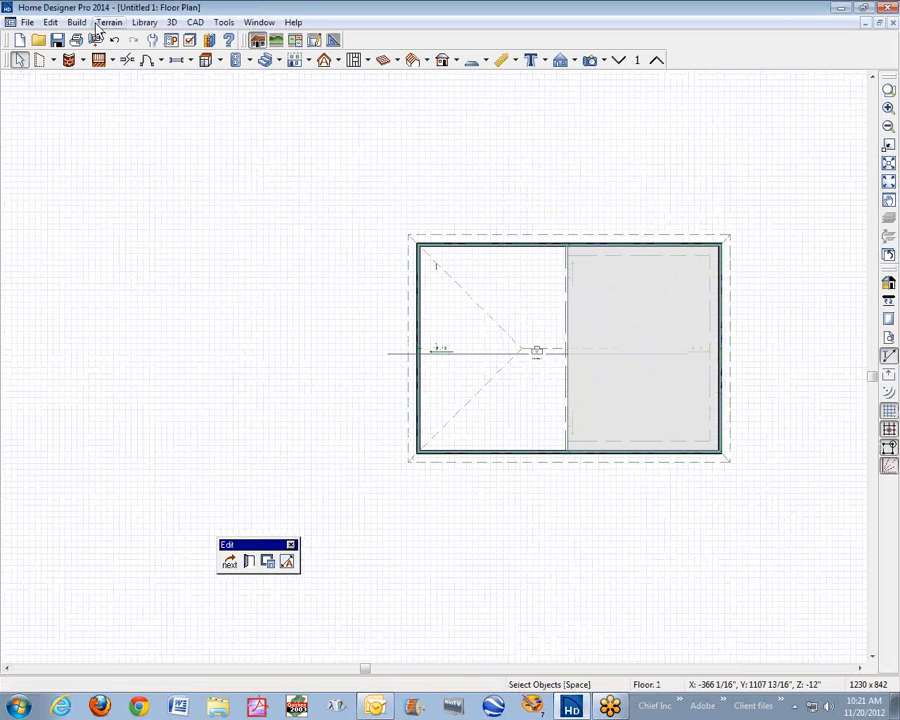
click(109, 22)
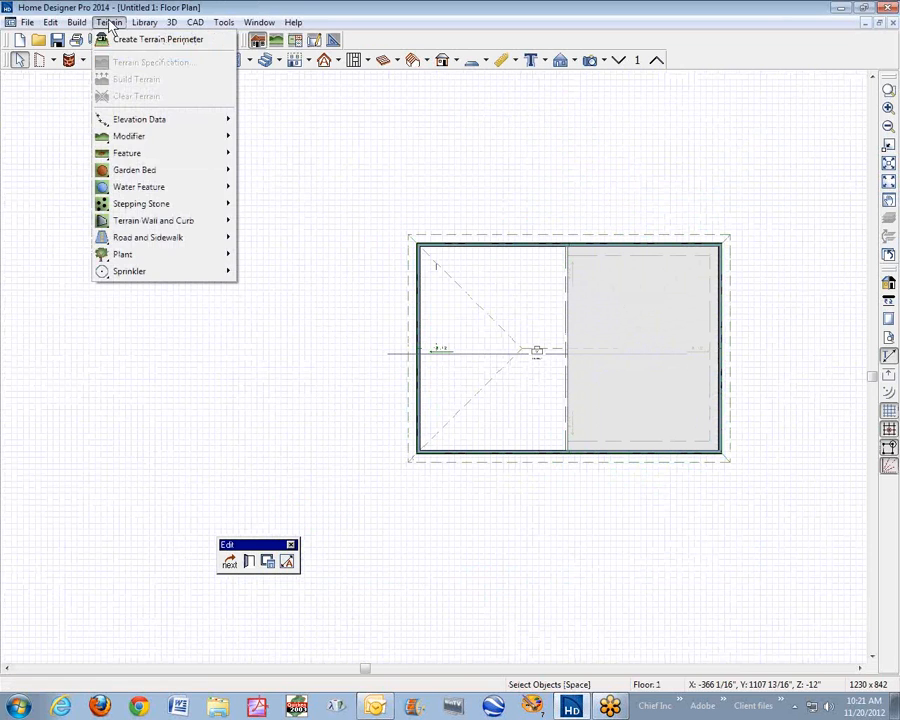
click(158, 39)
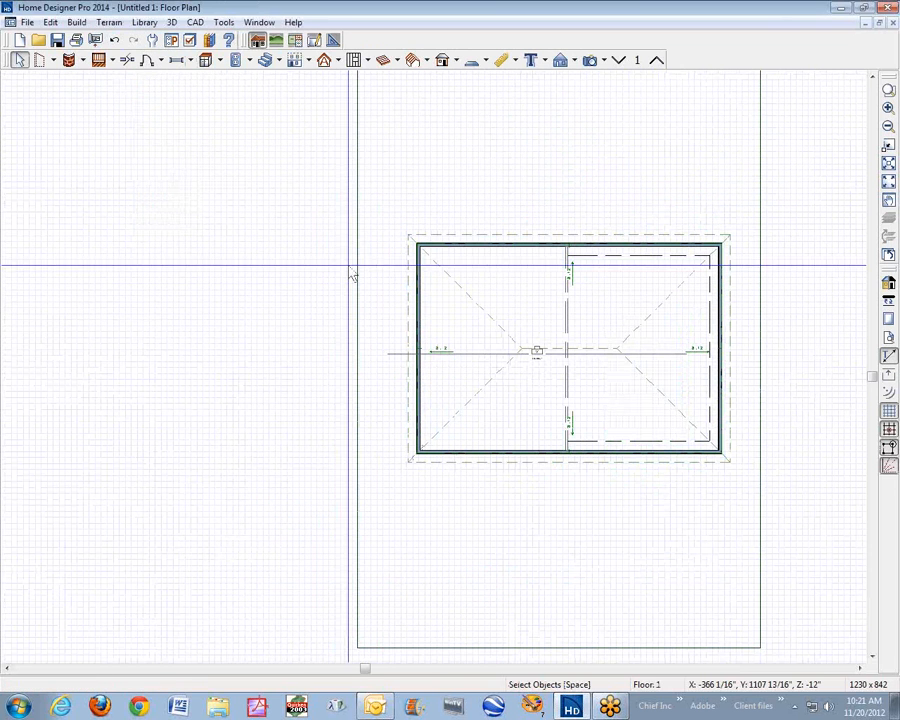
click(595, 649)
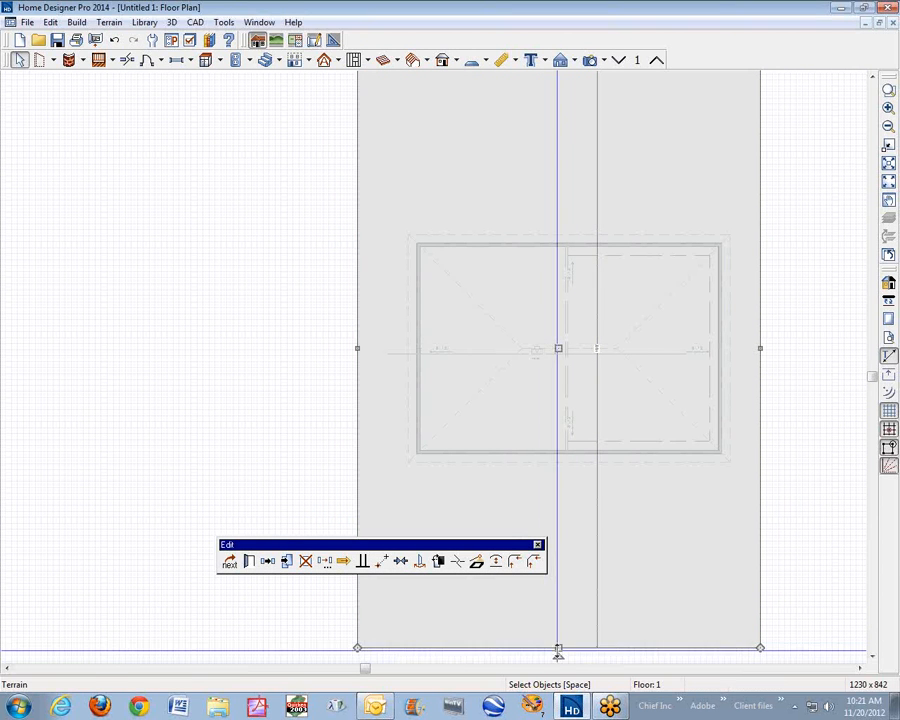
drag(560, 652, 558, 492)
key(Escape)
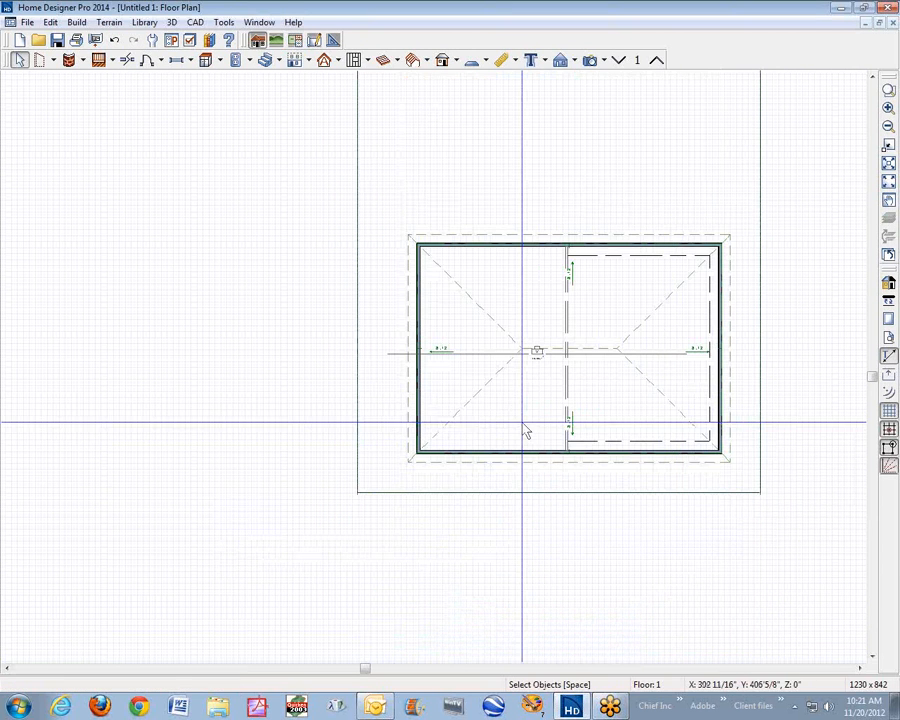
Set the left-hand room's type to Garage in its specification.
right_click(516, 414)
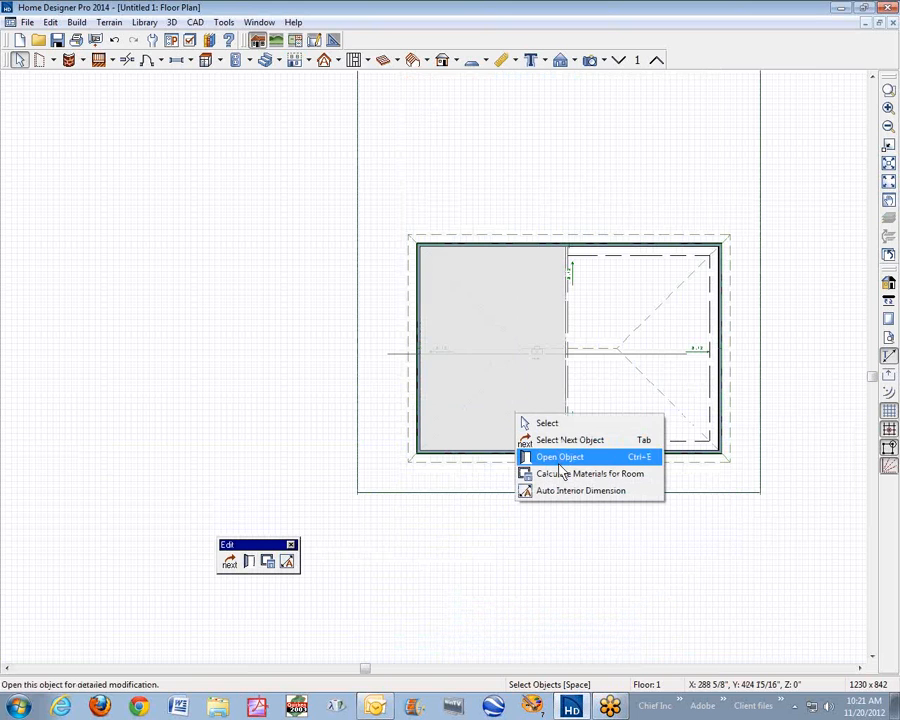
click(560, 458)
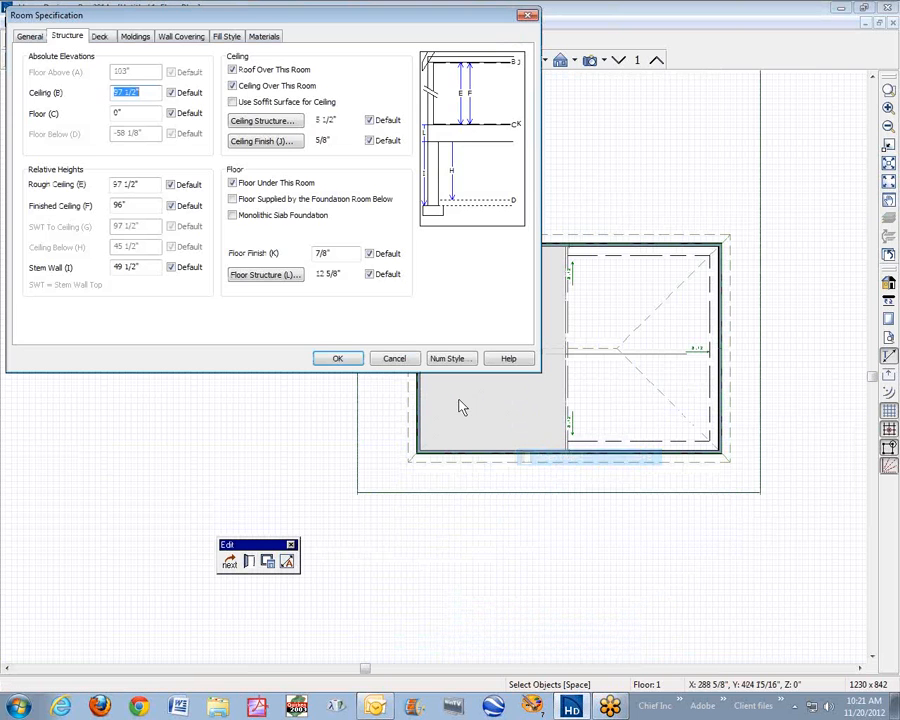
click(30, 36)
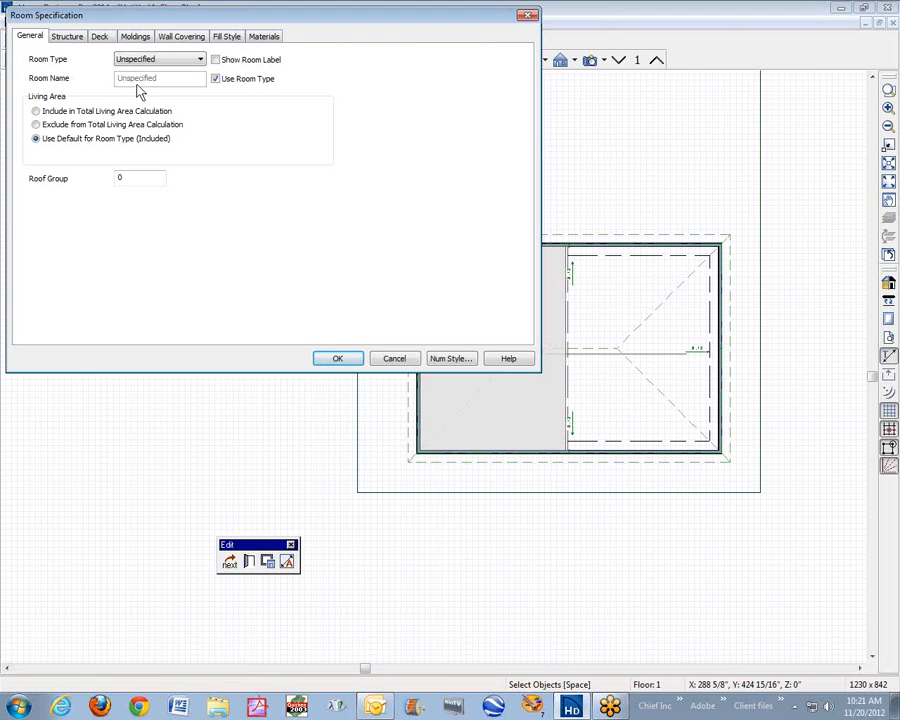
click(202, 60)
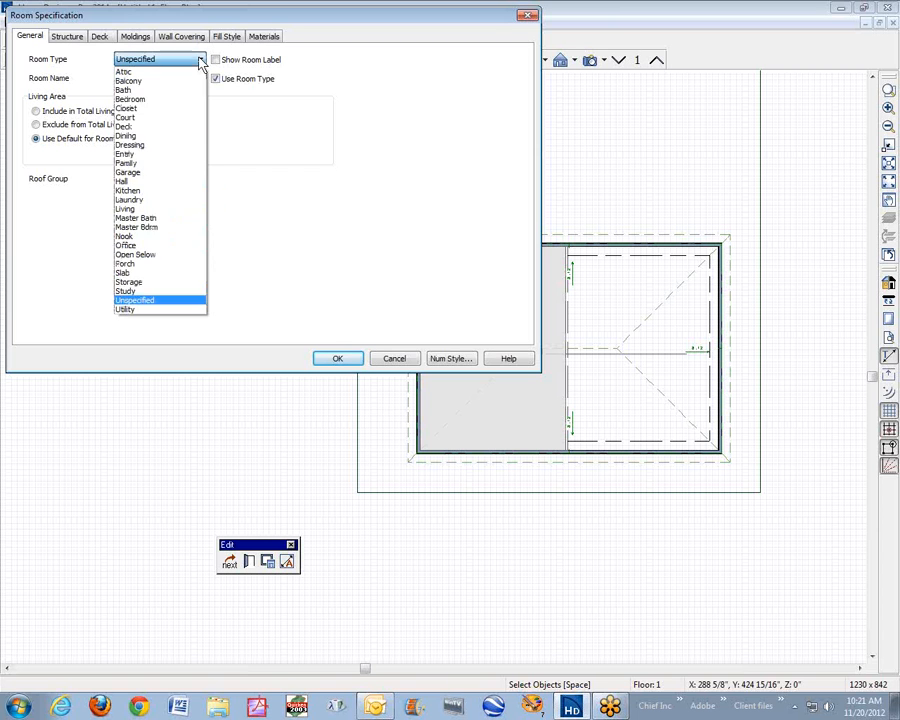
click(142, 172)
click(337, 359)
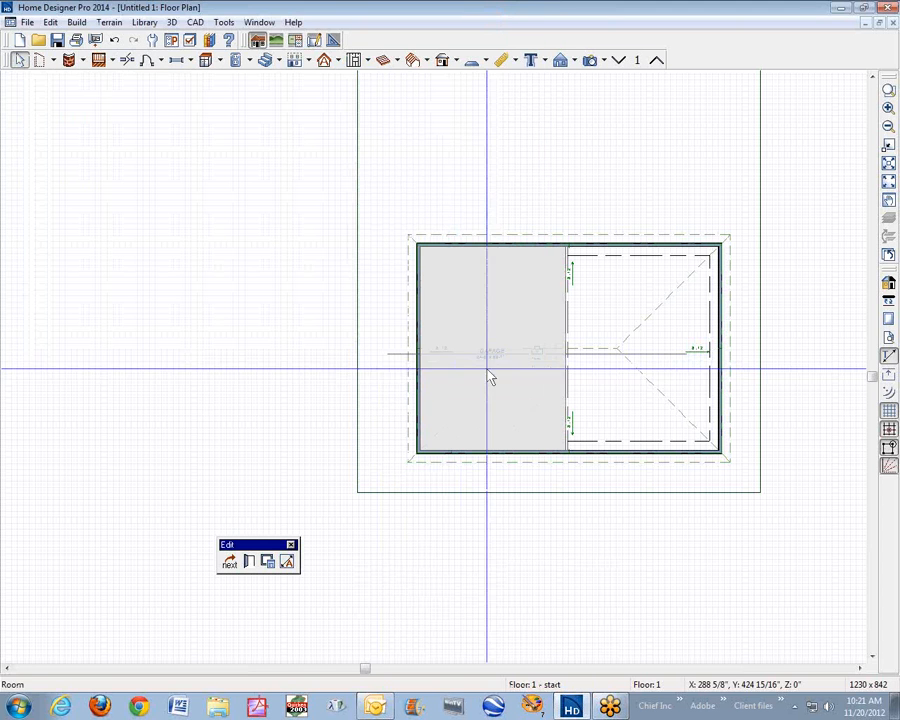
Reopen the cross-section from its camera symbol and examine the garage floor and foundation against the adjoining room.
click(798, 377)
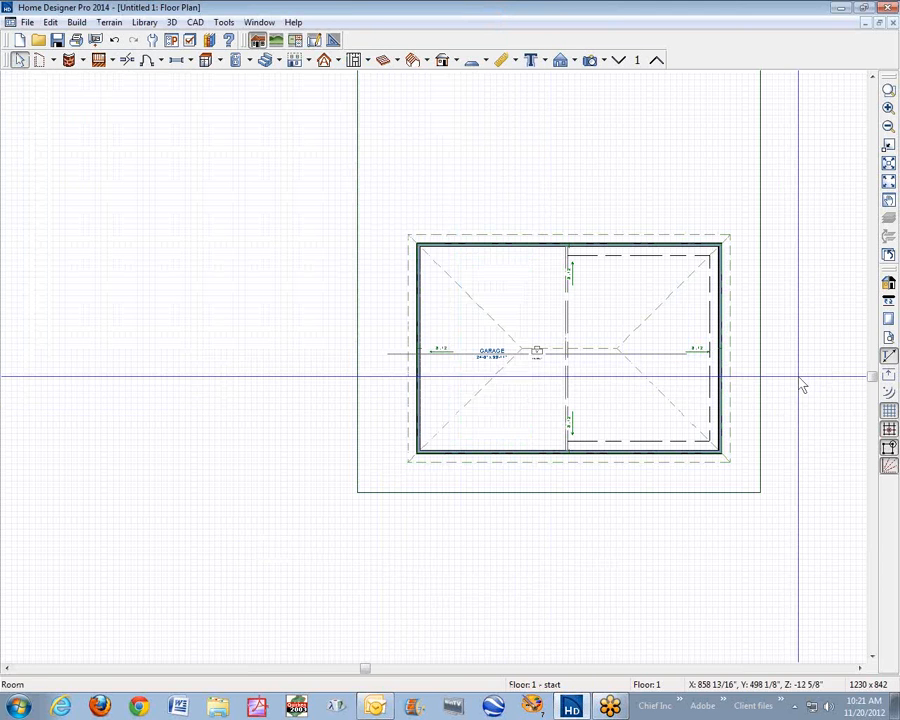
double_click(526, 360)
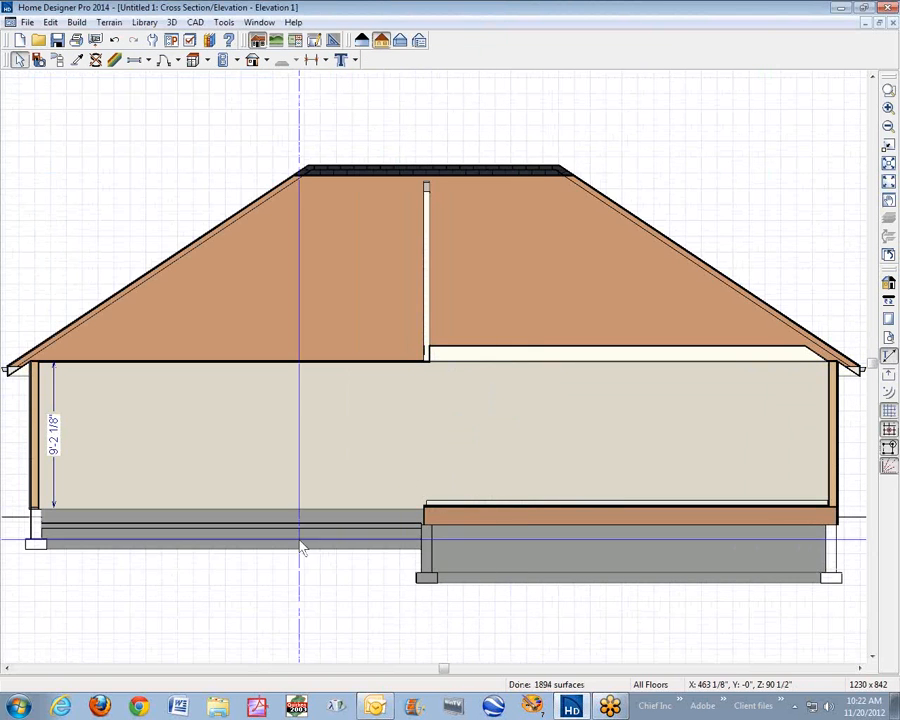
scroll(230, 577, up, 3)
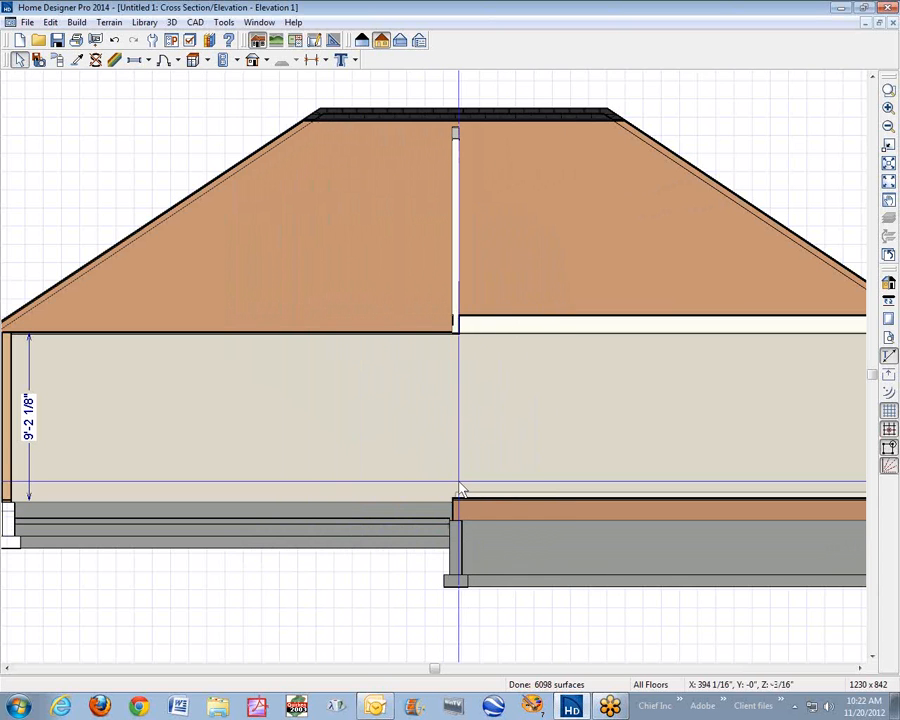
Return to the floor plan and place a garage door in the garage's lower exterior wall.
key(ctrl+Tab)
scroll(508, 480, down, 1)
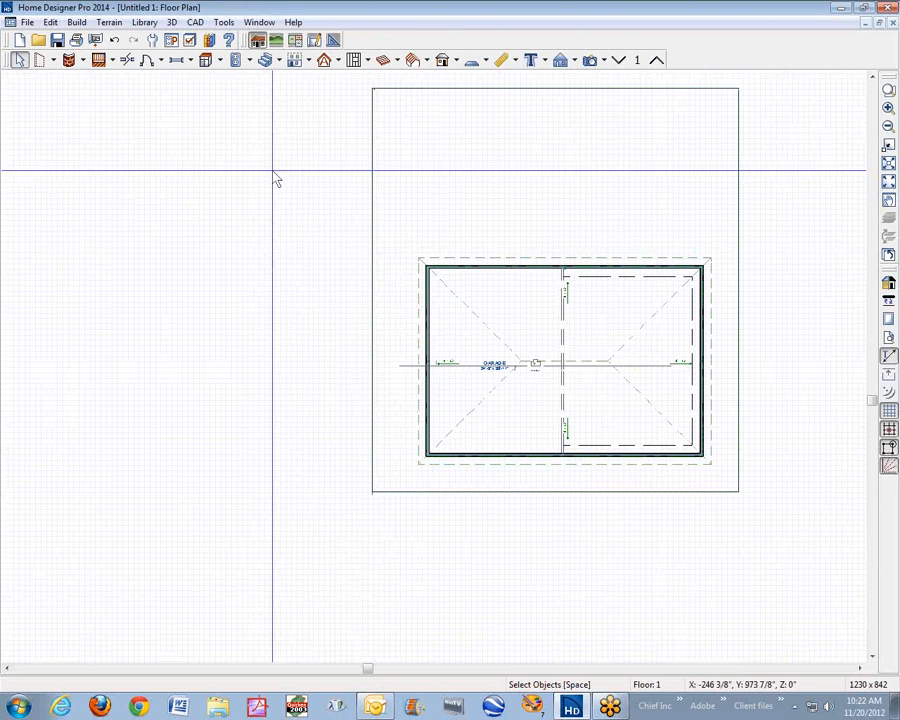
click(151, 62)
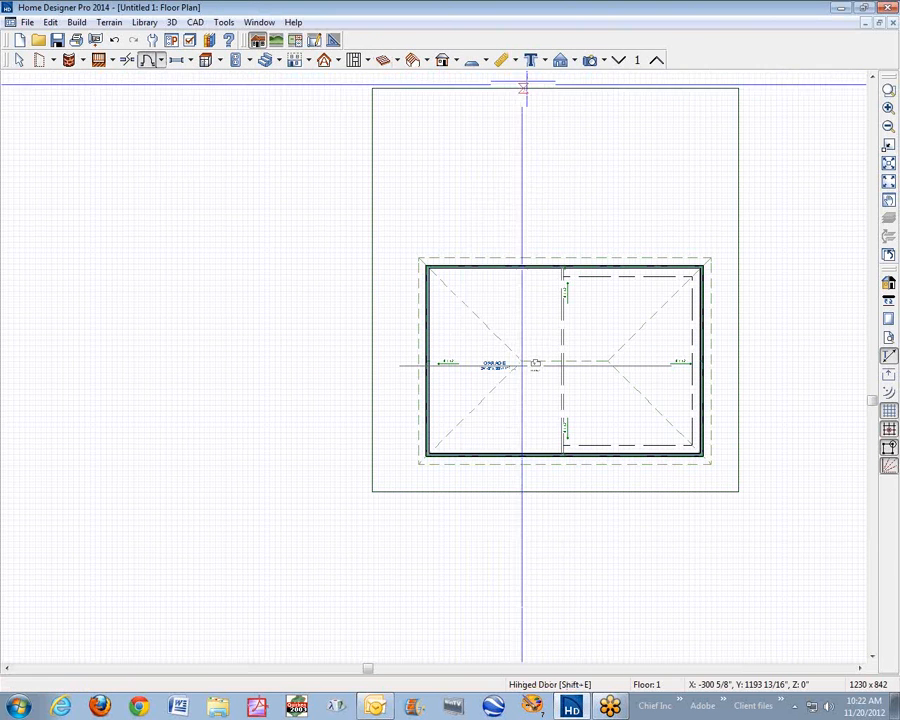
click(160, 62)
click(182, 163)
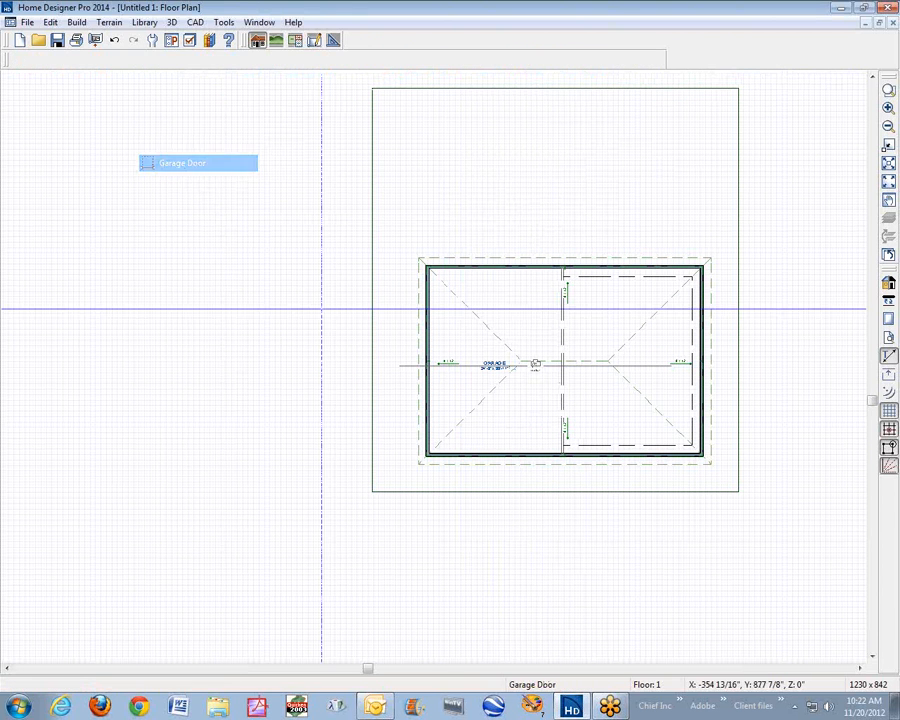
click(498, 458)
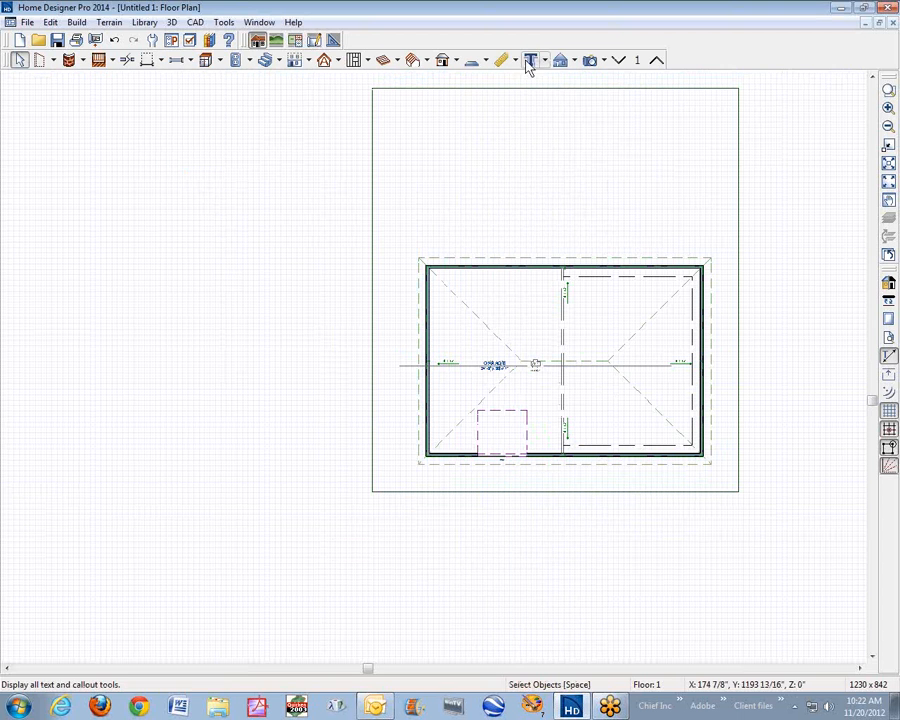
Create an elevation view facing the garage door wall and inspect the door's bottom edge against the terrain.
click(560, 60)
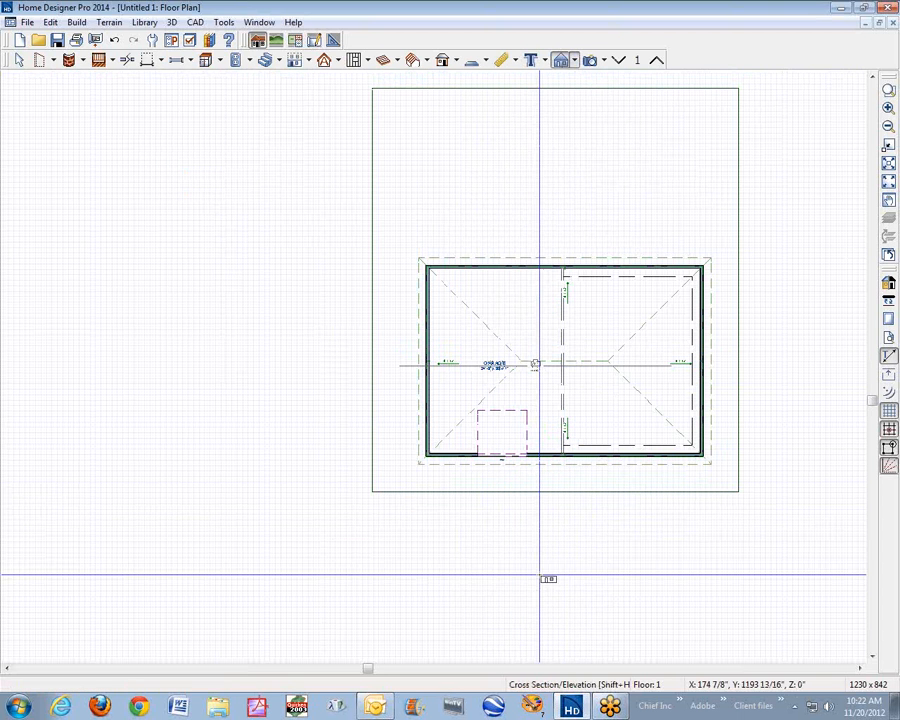
drag(537, 562, 536, 306)
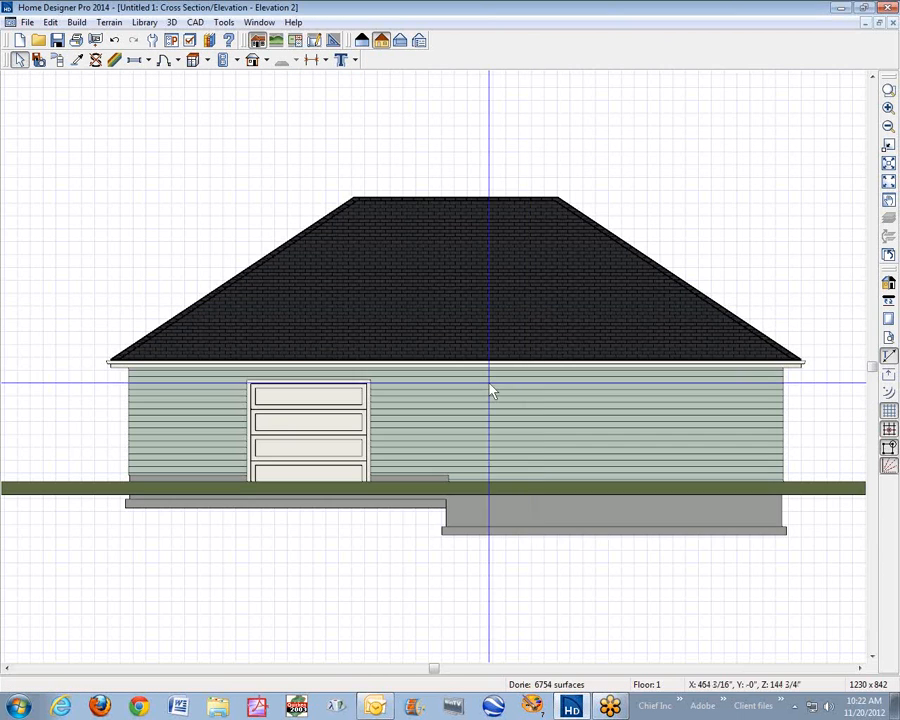
scroll(290, 558, up, 2)
scroll(318, 562, down, 1)
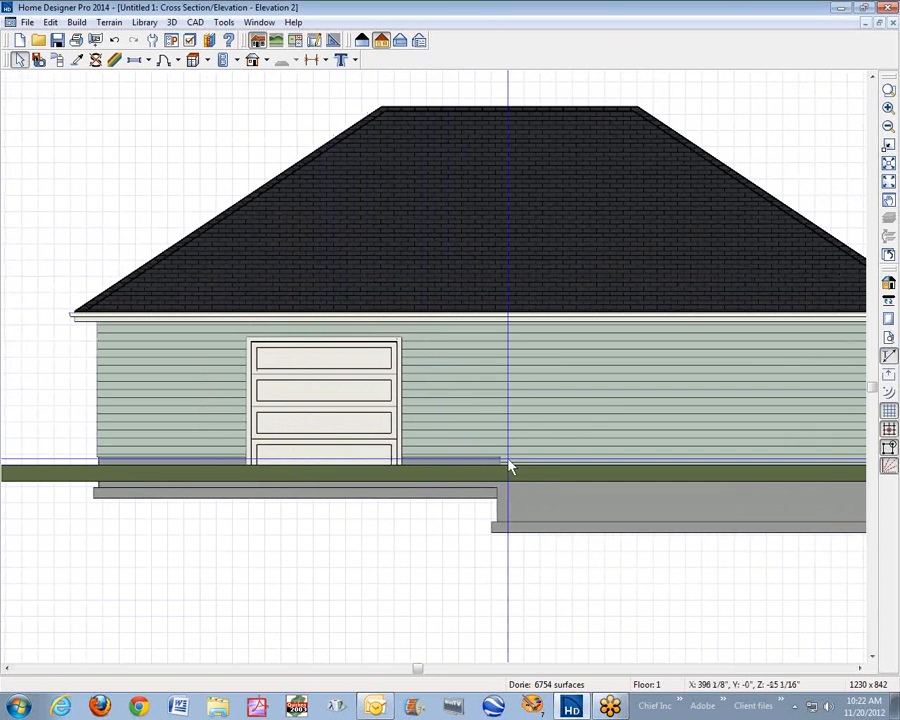
click(331, 437)
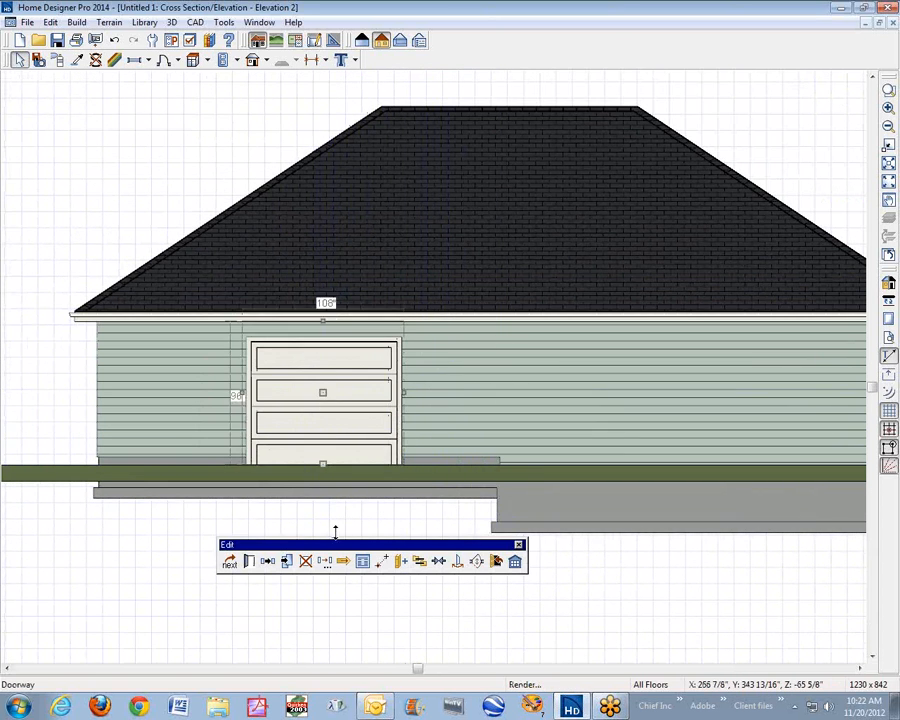
scroll(322, 516, up, 2)
scroll(300, 500, up, 2)
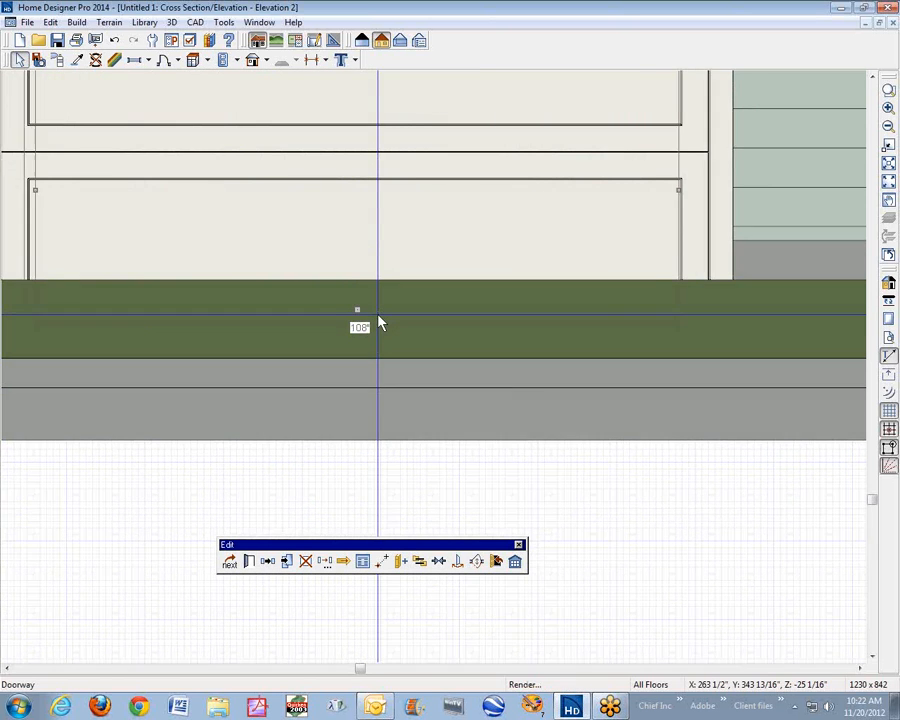
scroll(378, 330, down, 3)
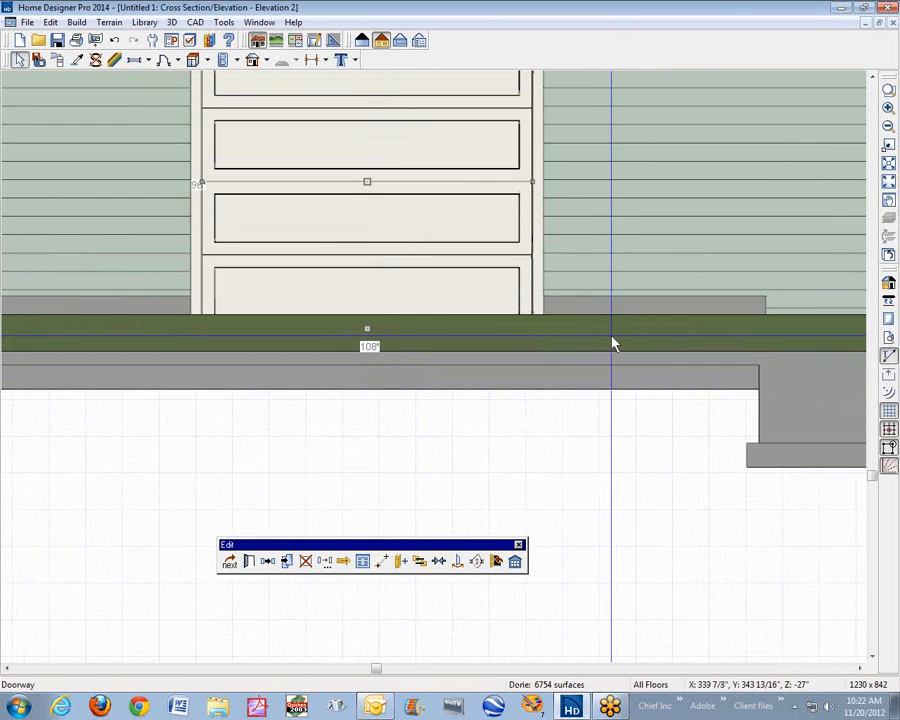
In the terrain specification, turn off automatic elevation calculation and set the pad elevation to 0".
double_click(606, 338)
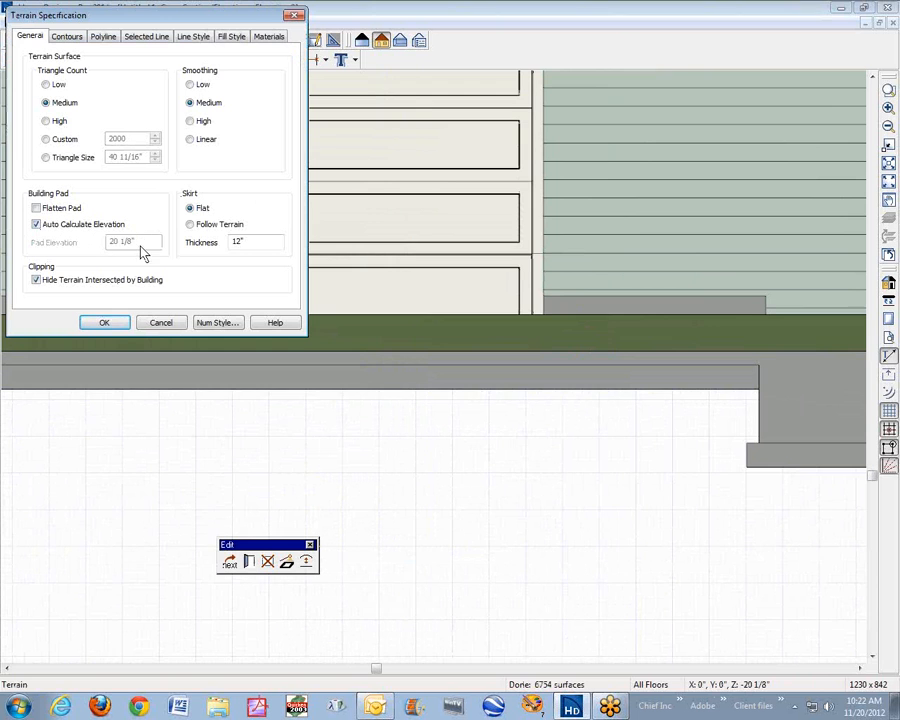
click(45, 230)
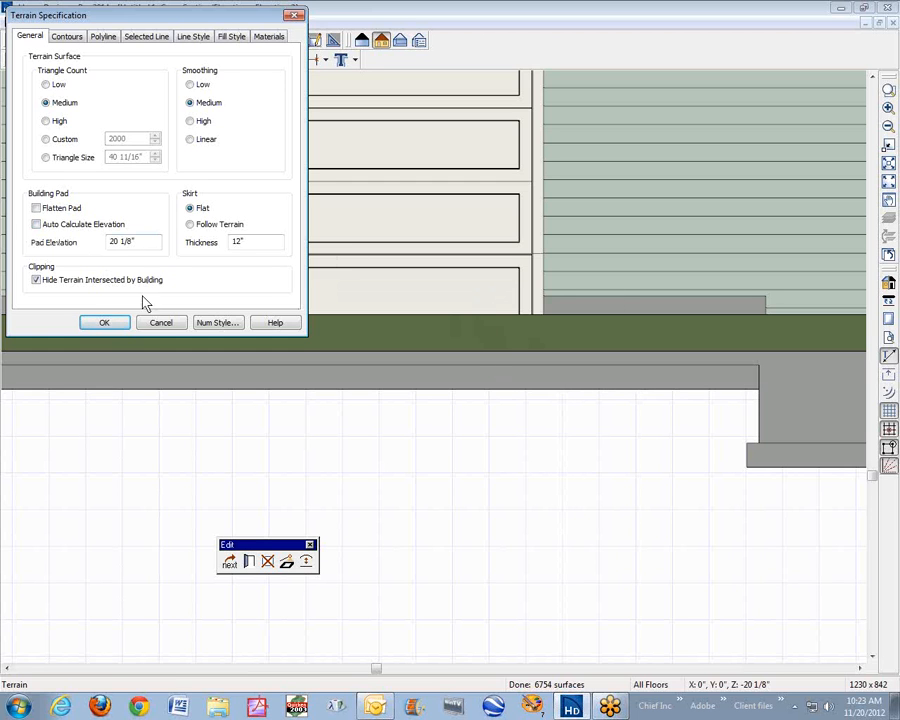
drag(144, 242, 107, 242)
click(105, 323)
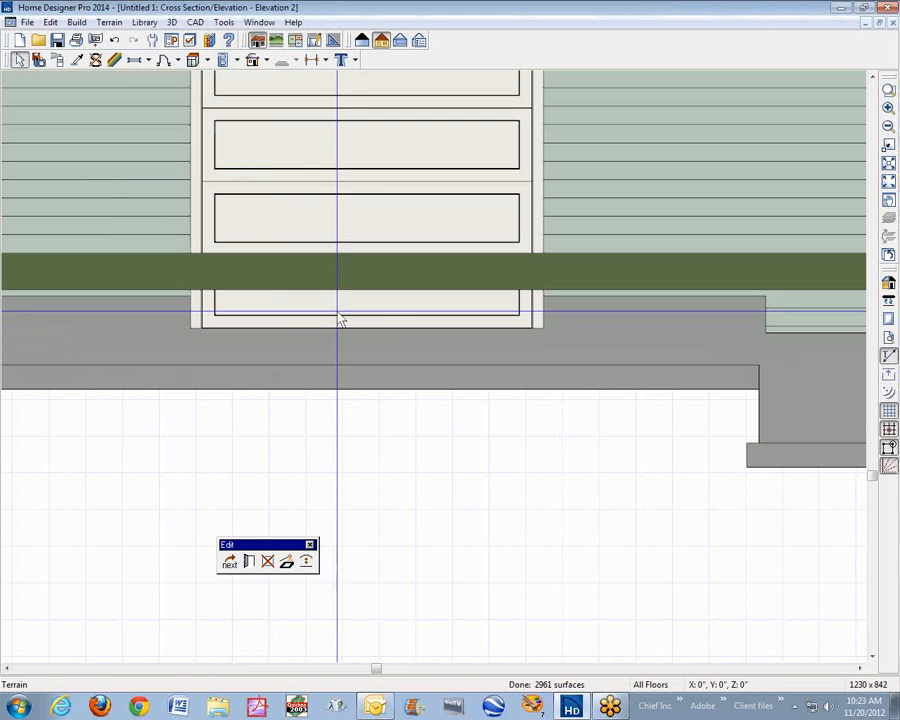
Try terrain pad elevations of 12" and 24" to bring the ground level down toward the garage door's bottom.
double_click(587, 281)
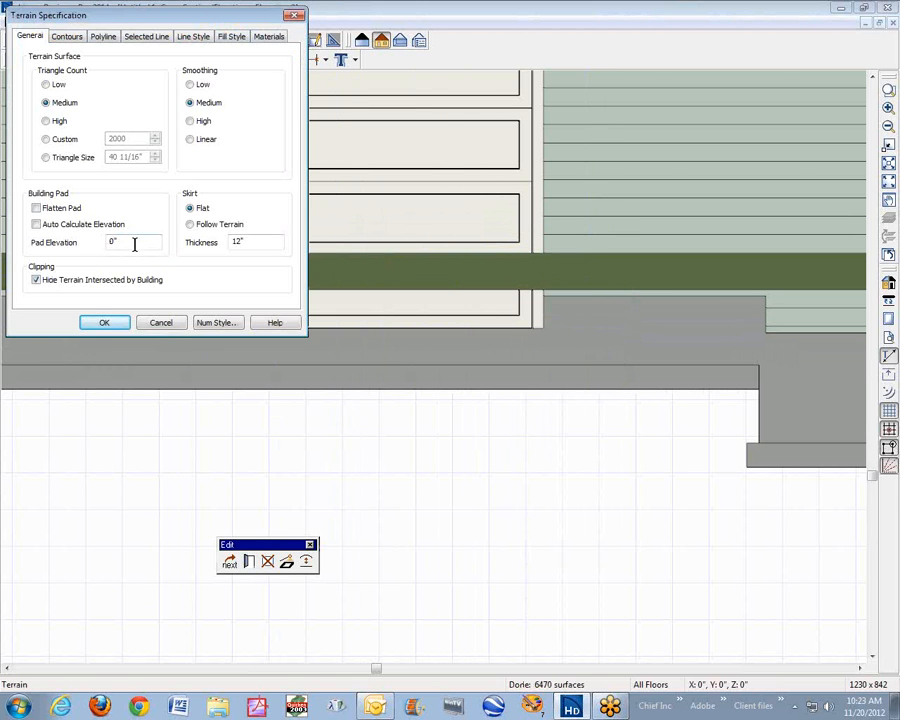
text(12)
click(117, 322)
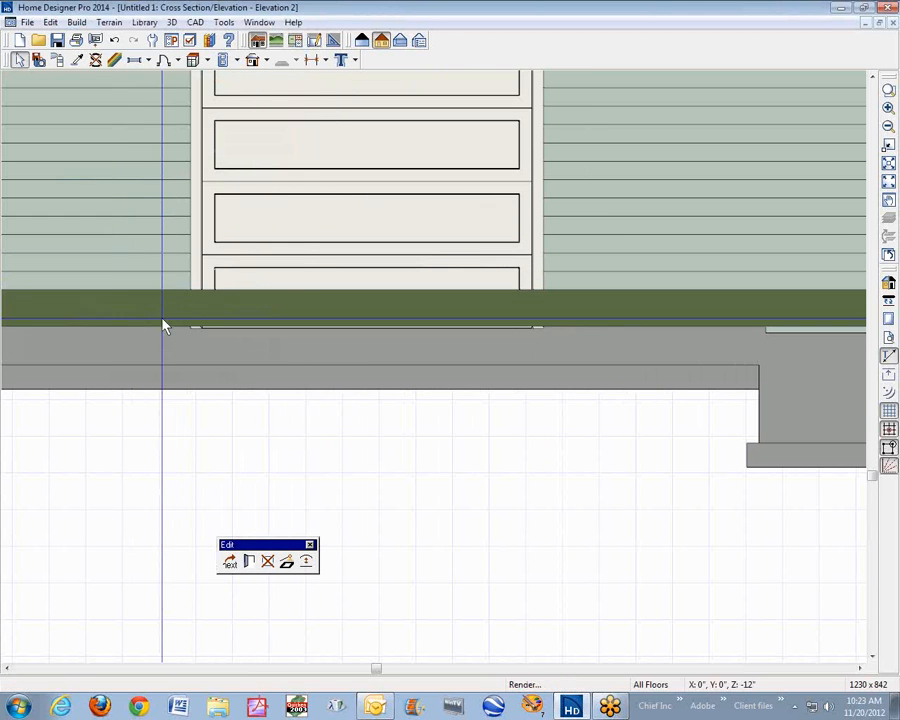
double_click(165, 321)
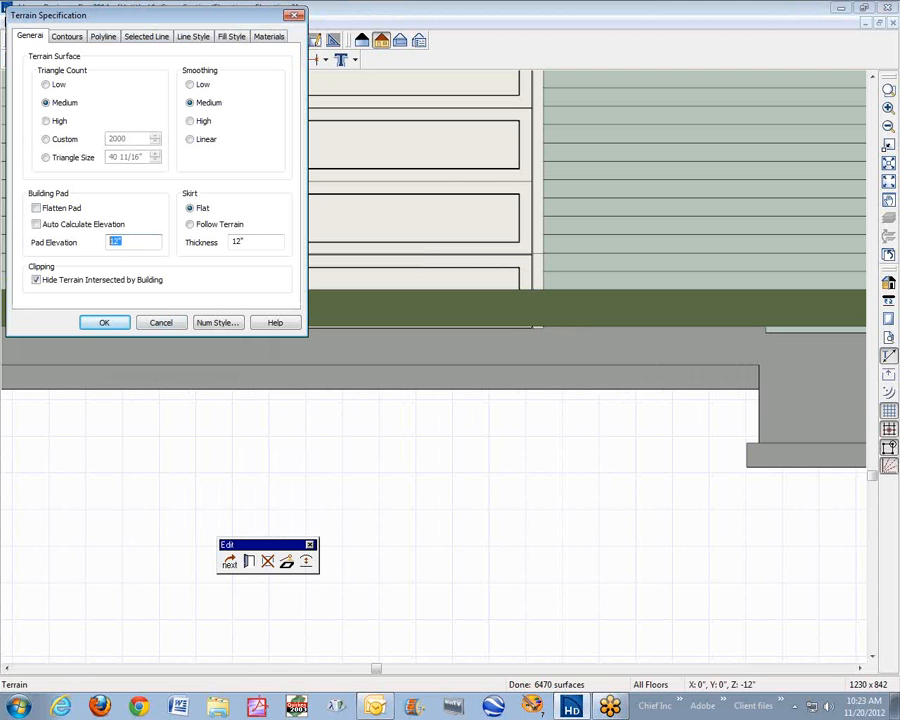
text(24")
click(118, 322)
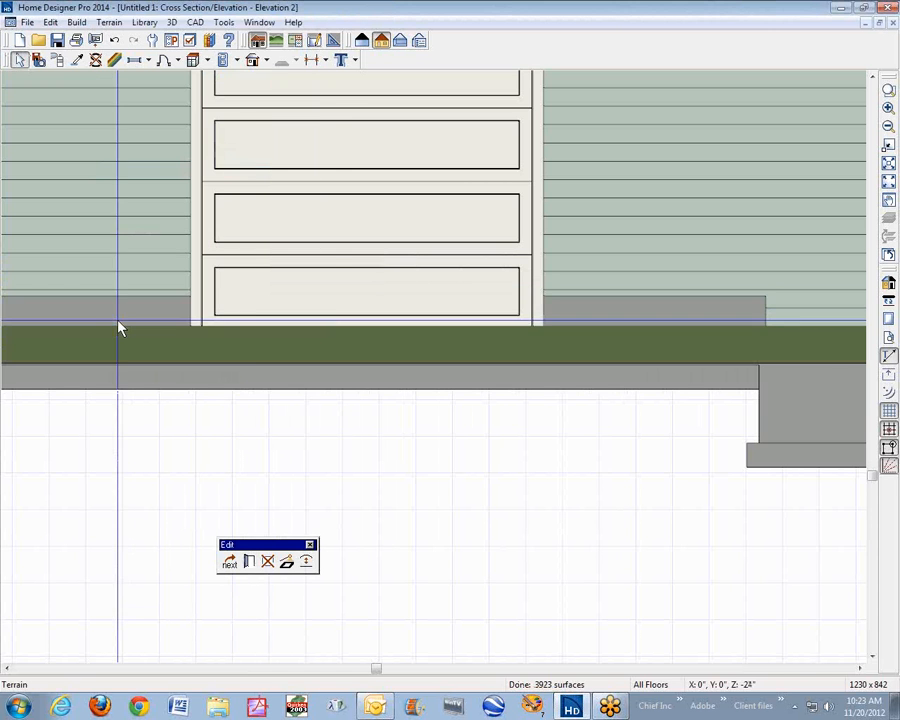
Check the garage door's bottom edge against the terrain surface and set the terrain pad elevation to 26".
click(342, 265)
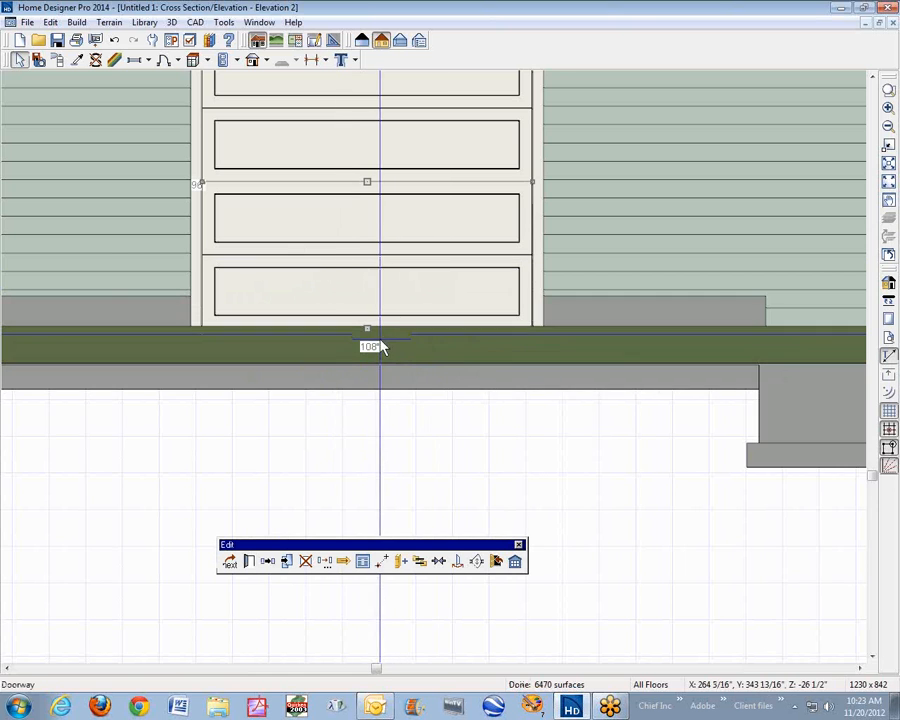
scroll(381, 347, up, 4)
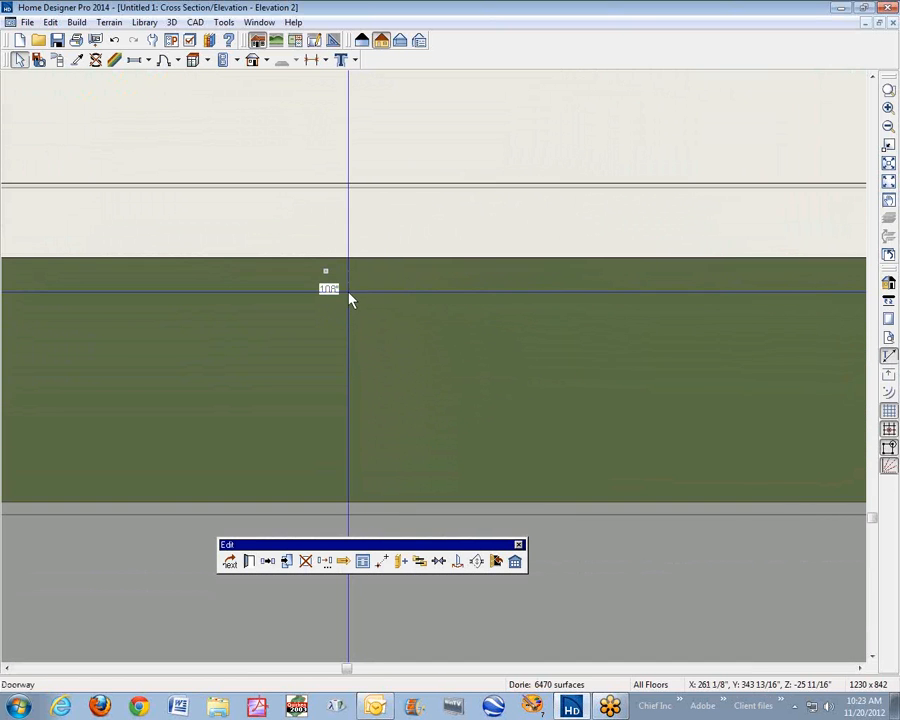
scroll(350, 295, down, 1)
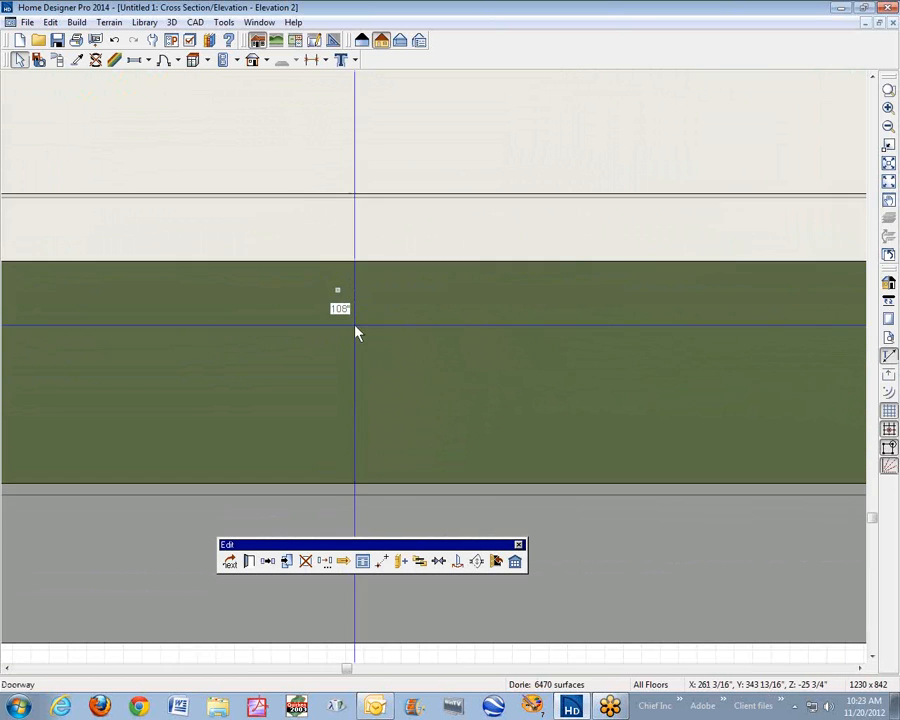
scroll(358, 340, down, 5)
key(space)
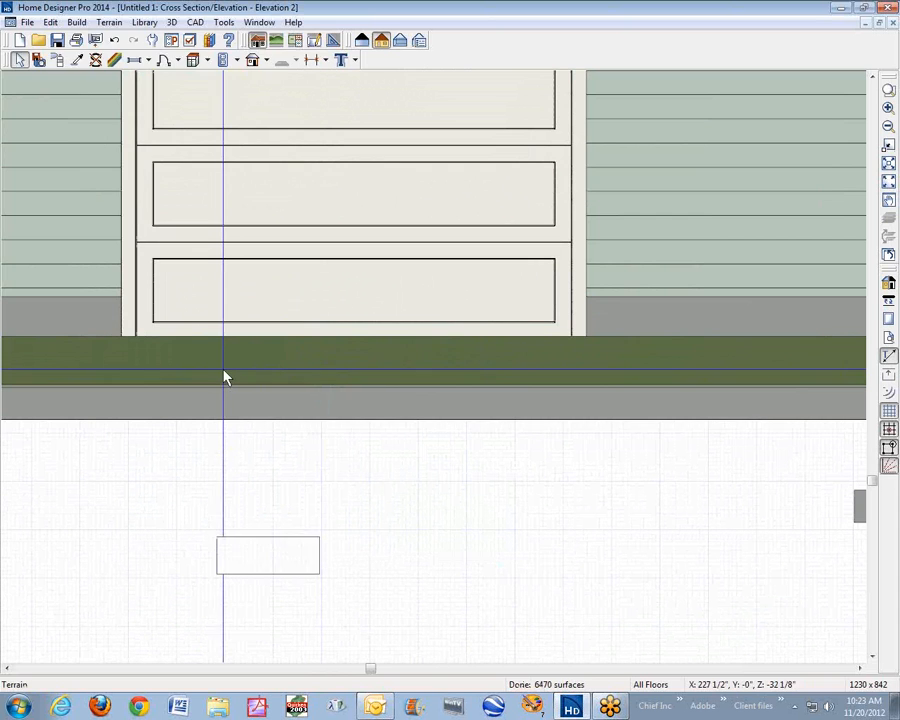
double_click(225, 377)
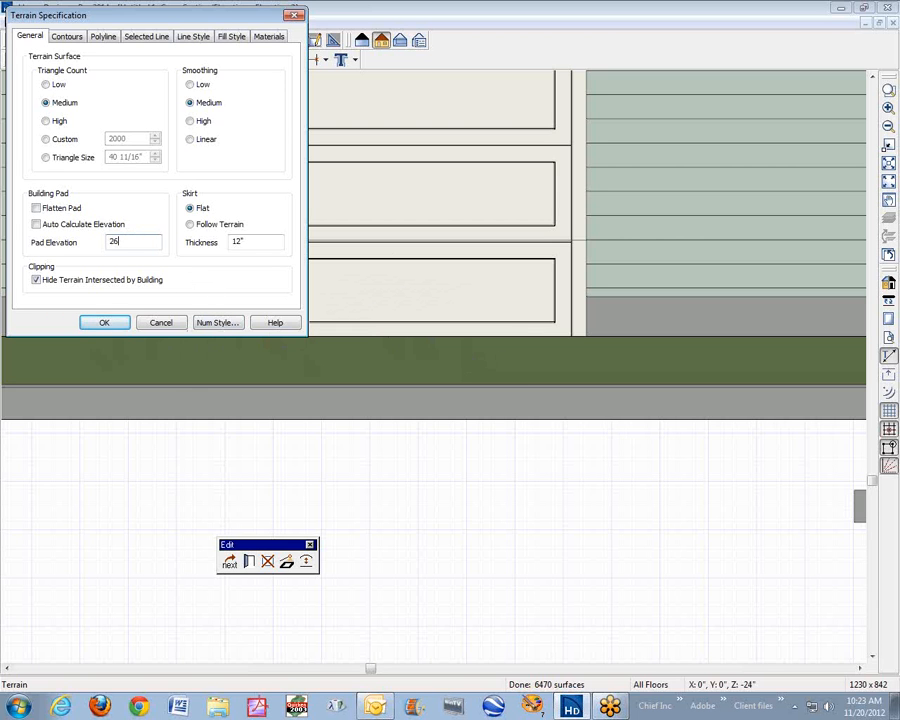
click(101, 323)
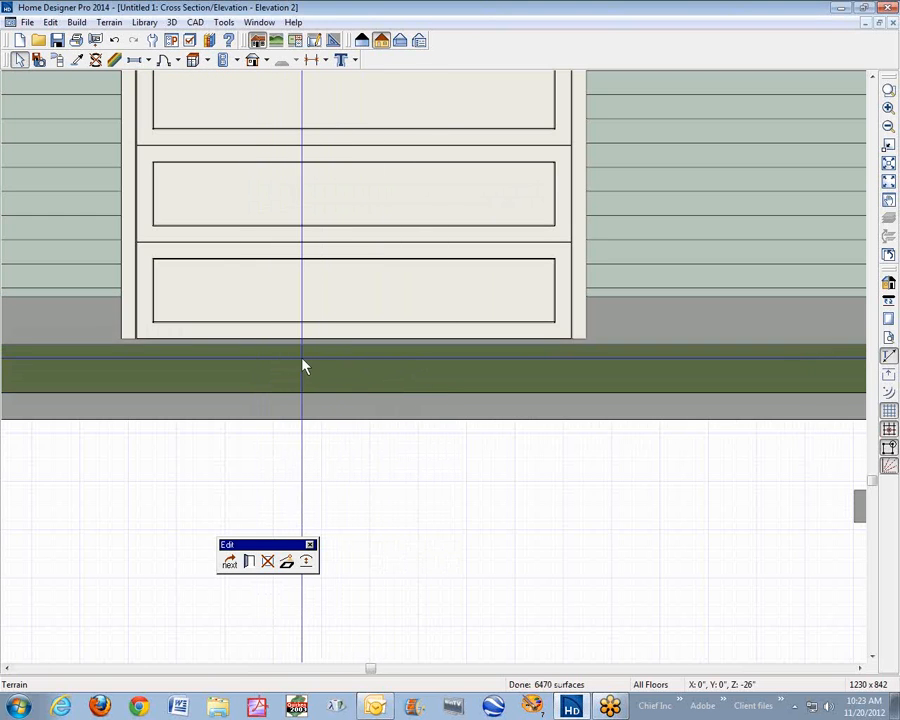
In the floor plan, draw a driveway area about 10'-2 1/2" wide from the garage door to the terrain's lower edge.
key(ctrl+w)
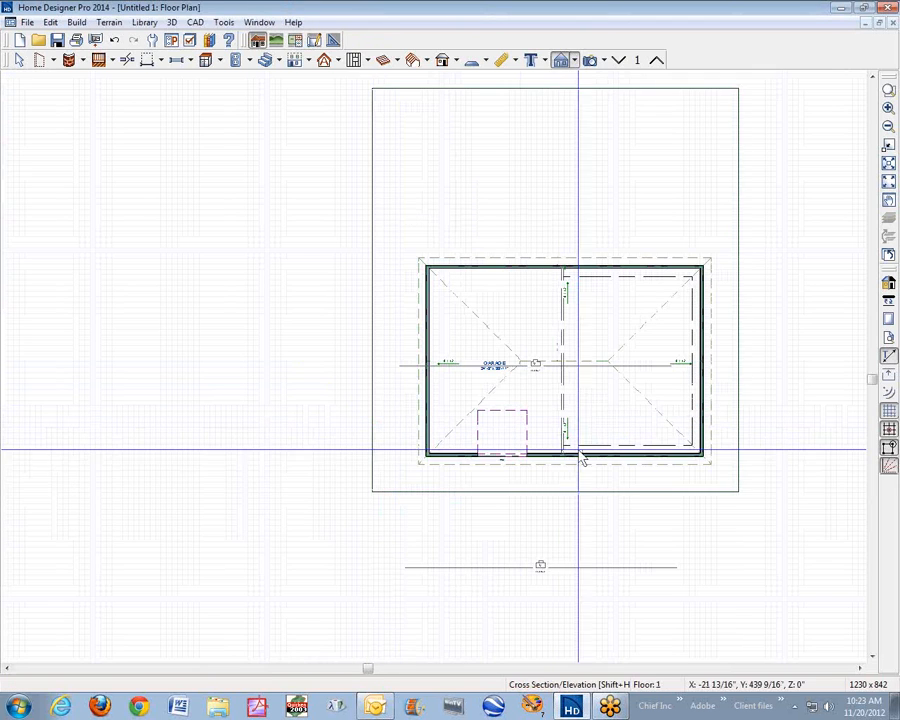
key(space)
scroll(517, 538, up, 5)
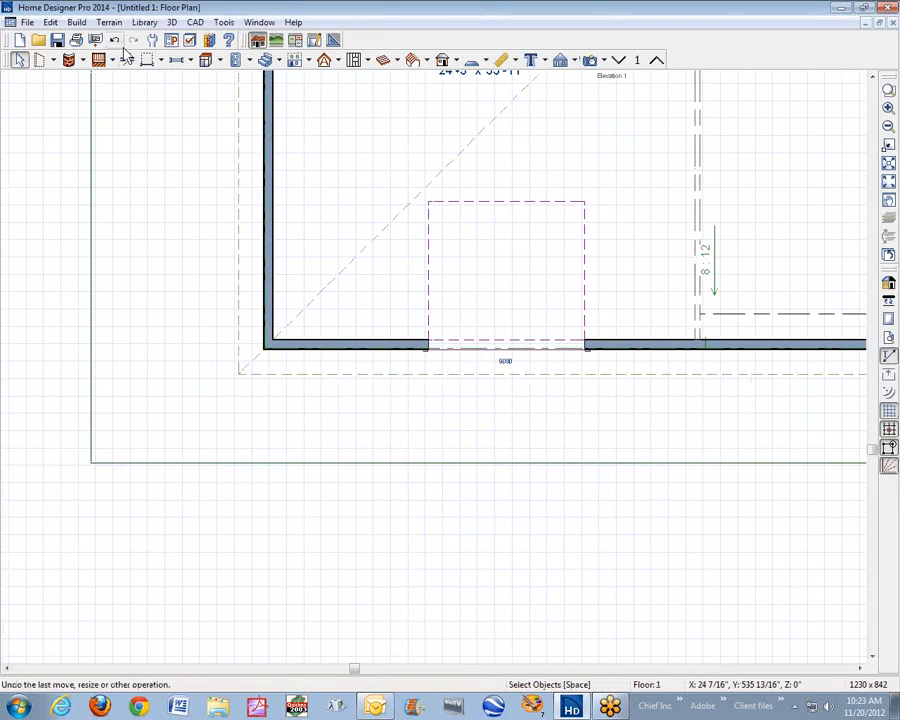
click(107, 23)
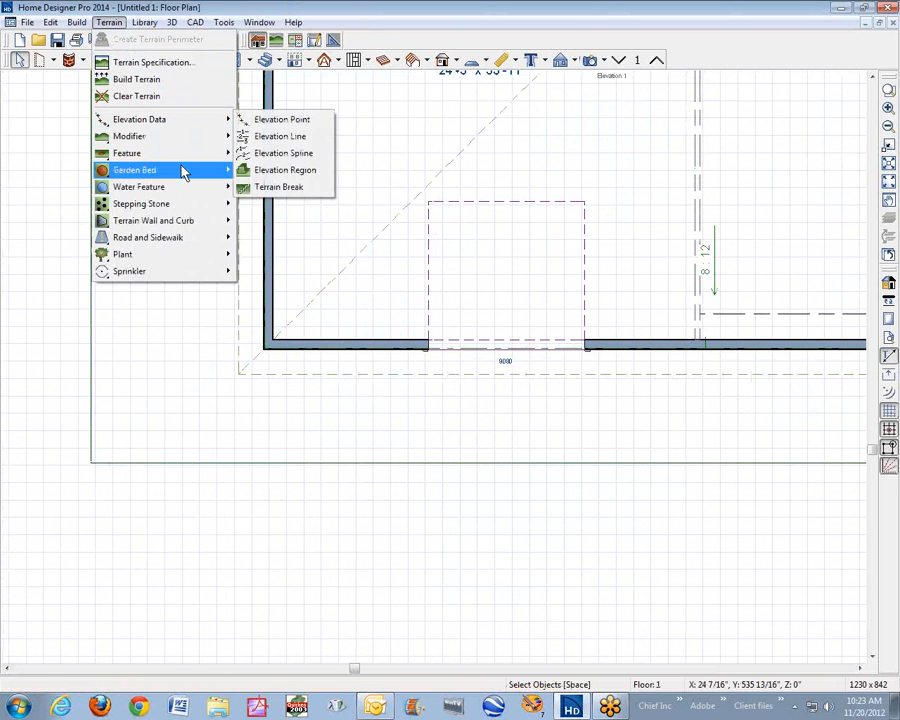
mouse_move(181, 237)
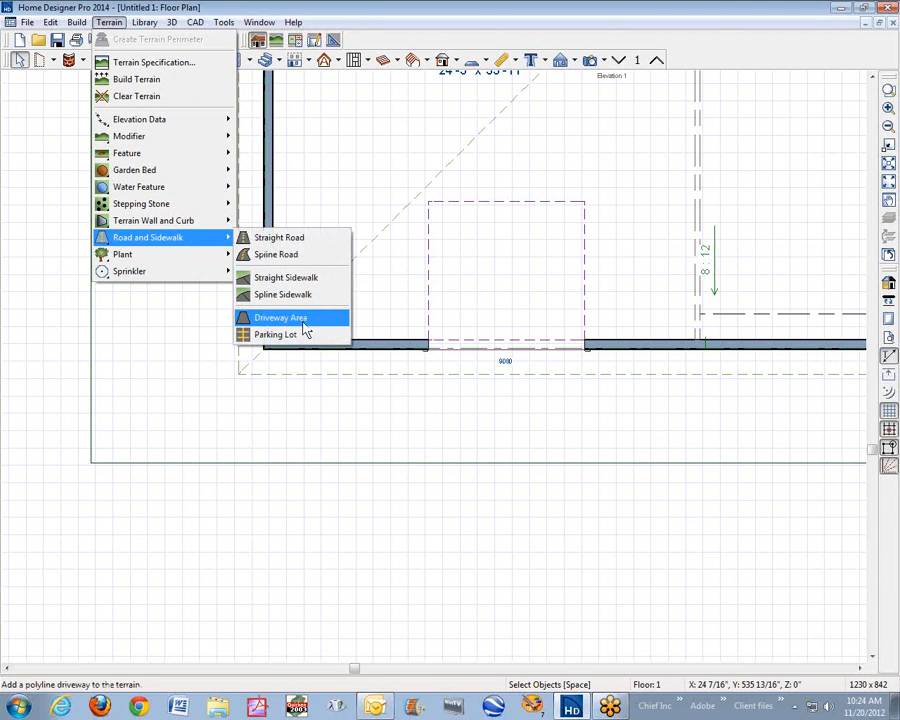
click(280, 318)
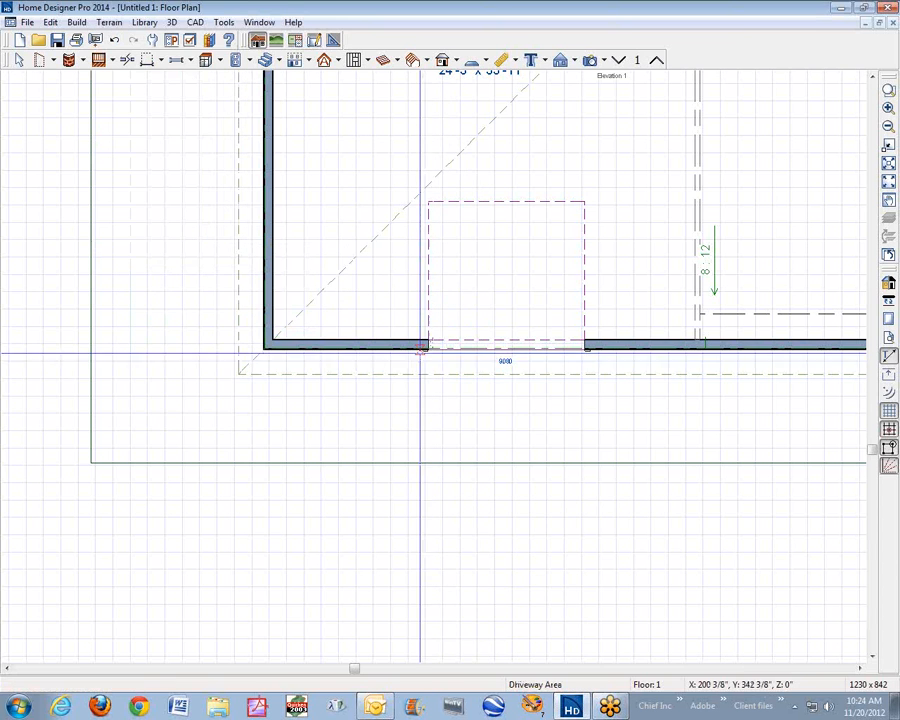
mouse_move(420, 350)
mouse_down()
mouse_move(424, 424)
mouse_move(550, 463)
mouse_move(597, 463)
mouse_up()
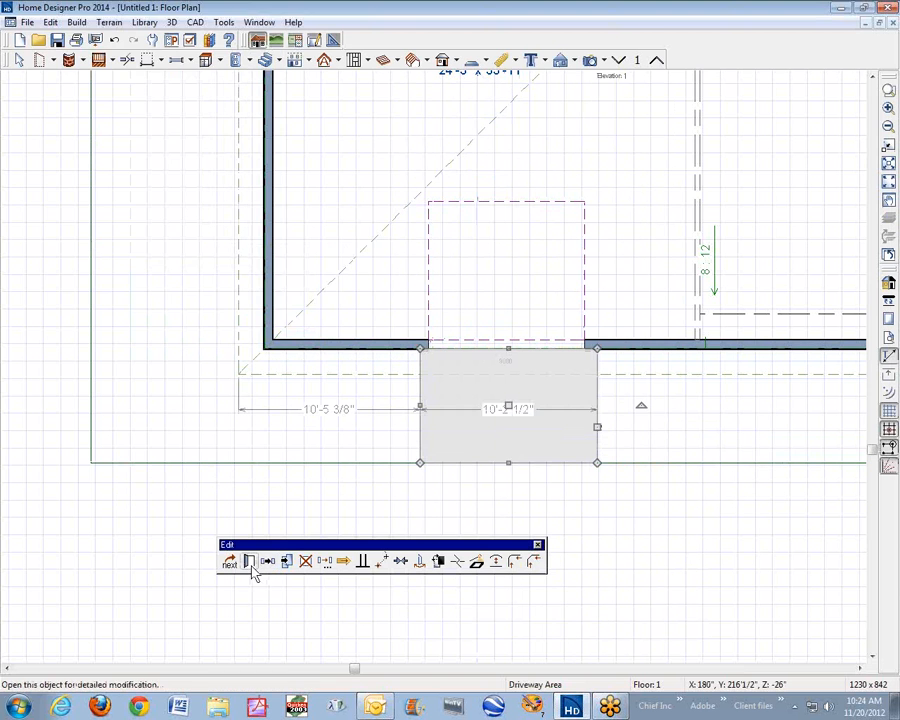
Review the driveway's height and thickness settings and examine how it meets the garage door in the elevation view.
click(249, 562)
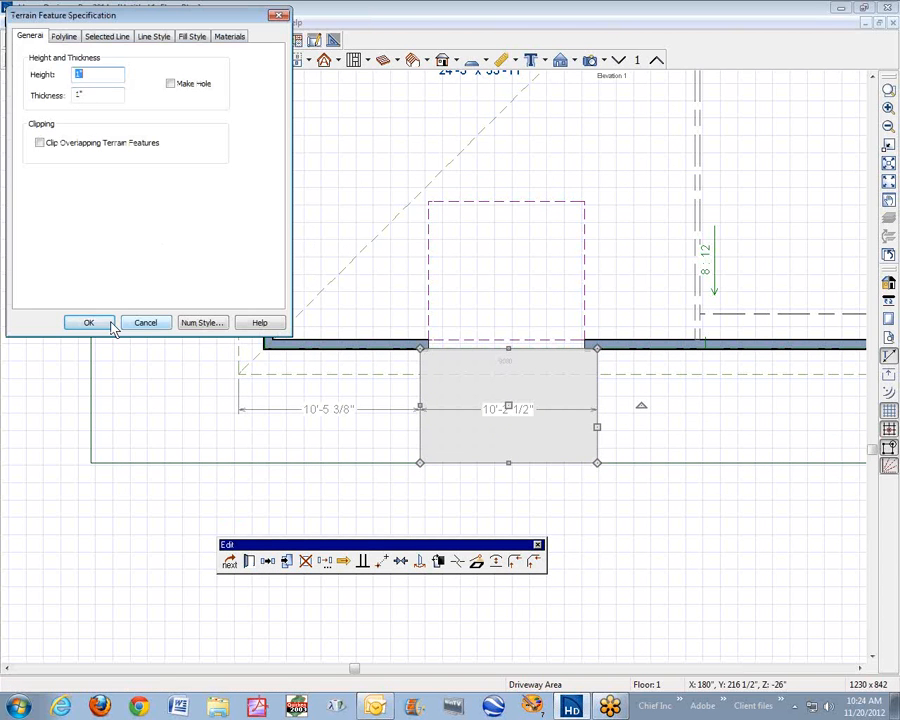
click(108, 324)
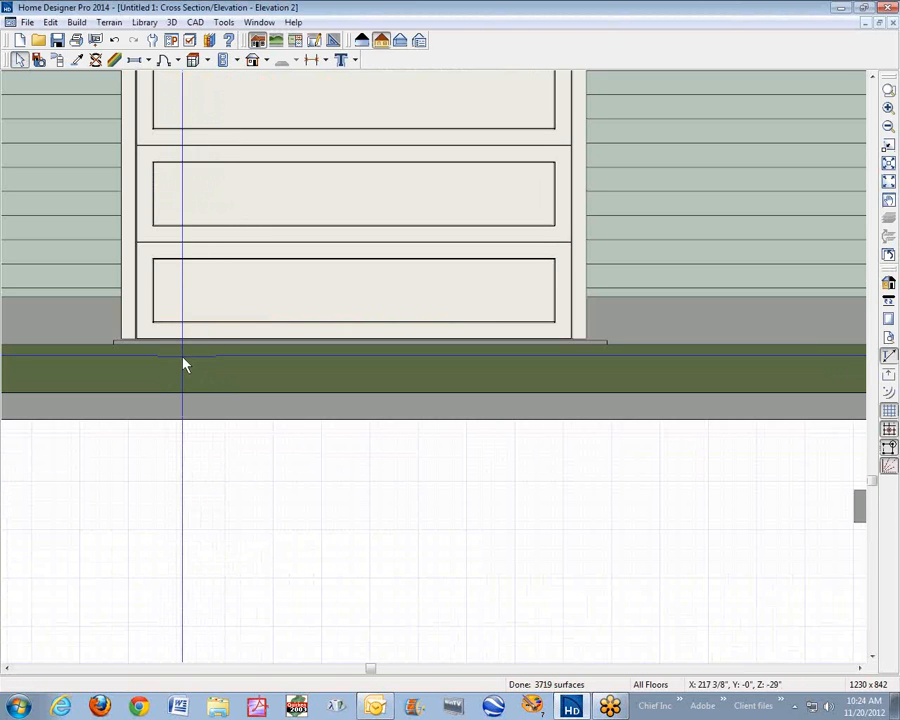
scroll(185, 366, up, 3)
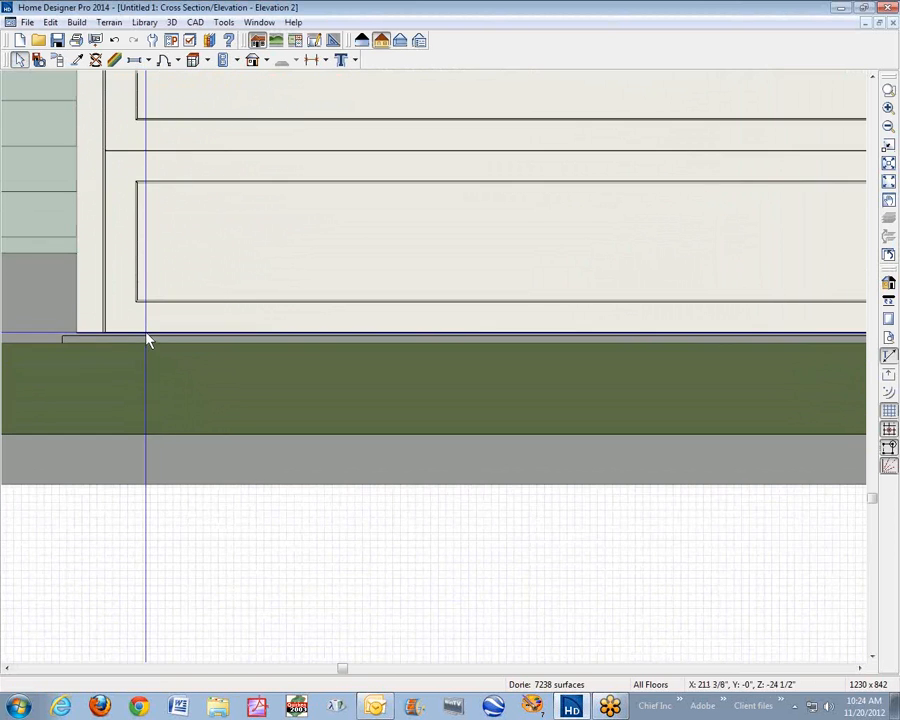
scroll(376, 338, down, 2)
scroll(372, 354, down, 4)
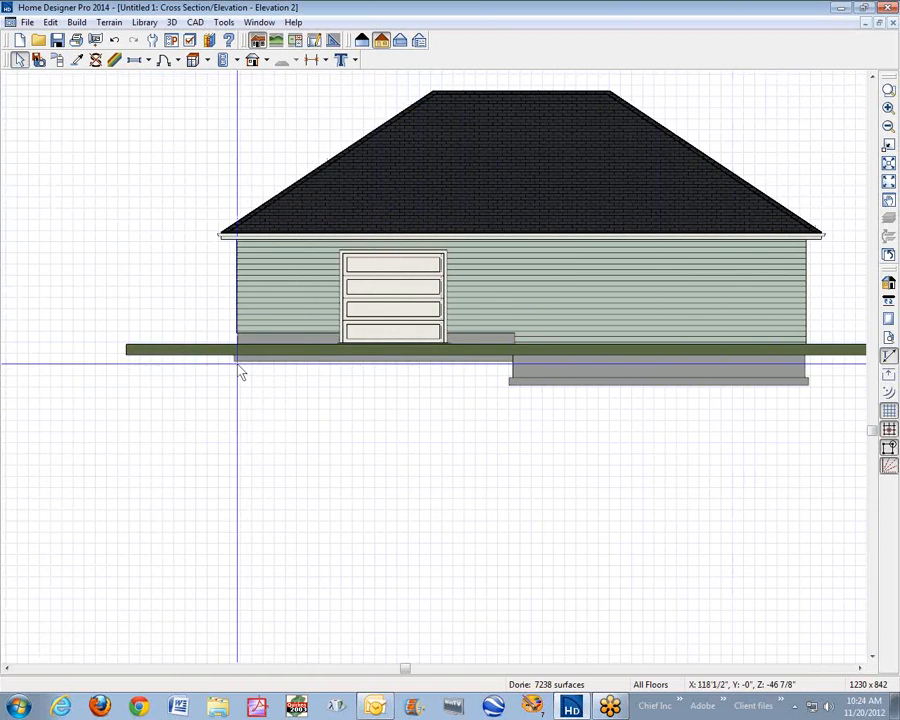
Increase the terrain's skirt thickness so the ground covers the foundation and footings in the elevation.
double_click(169, 353)
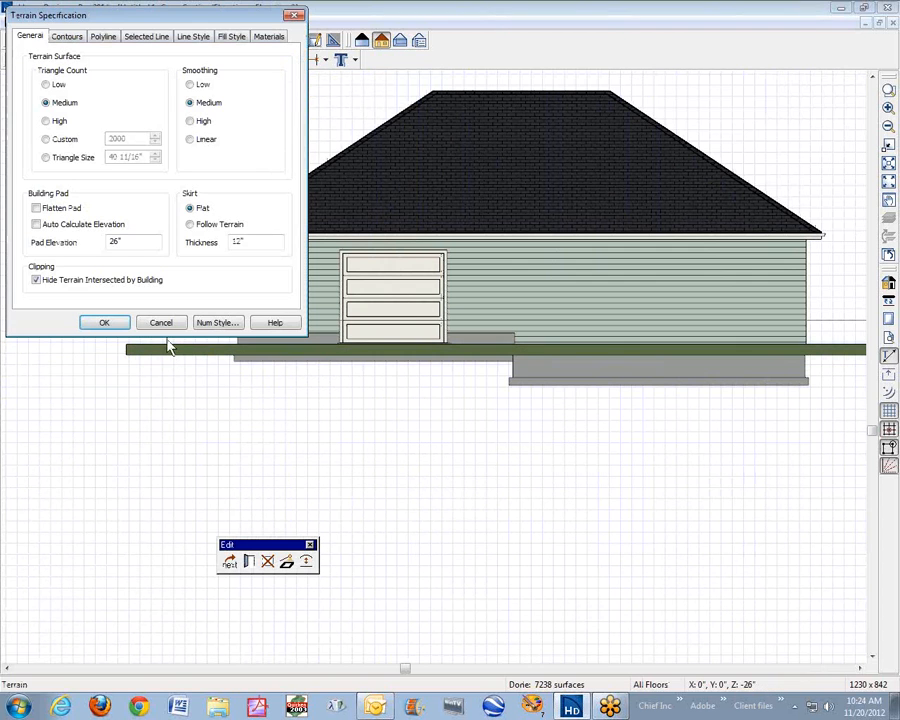
double_click(247, 242)
click(106, 323)
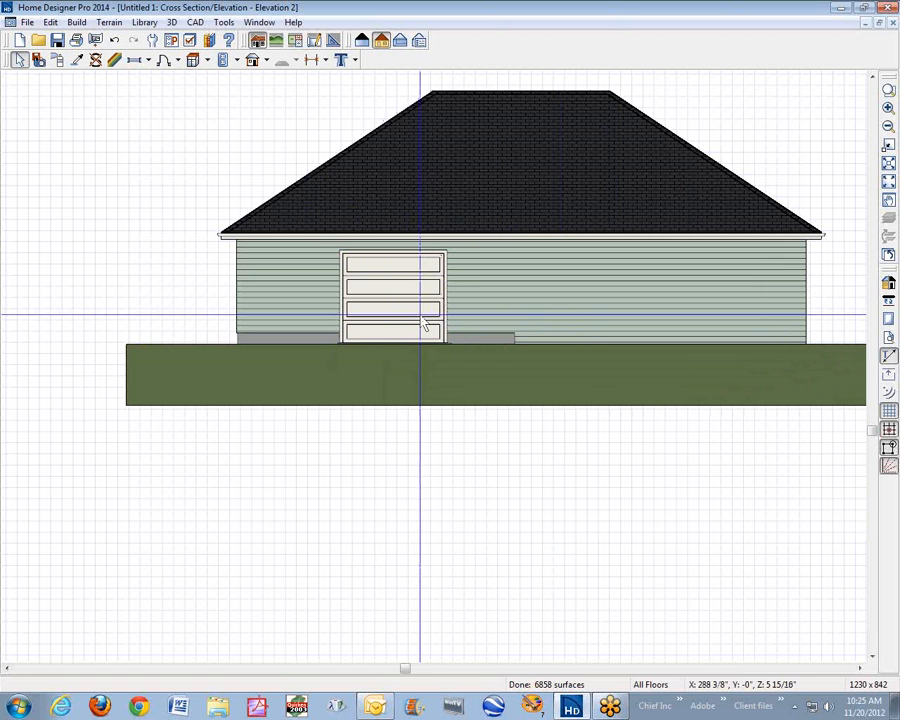
Leave the garage front elevation and, from the full floor plan, open the cross-section that cuts lengthwise through the house.
click(894, 24)
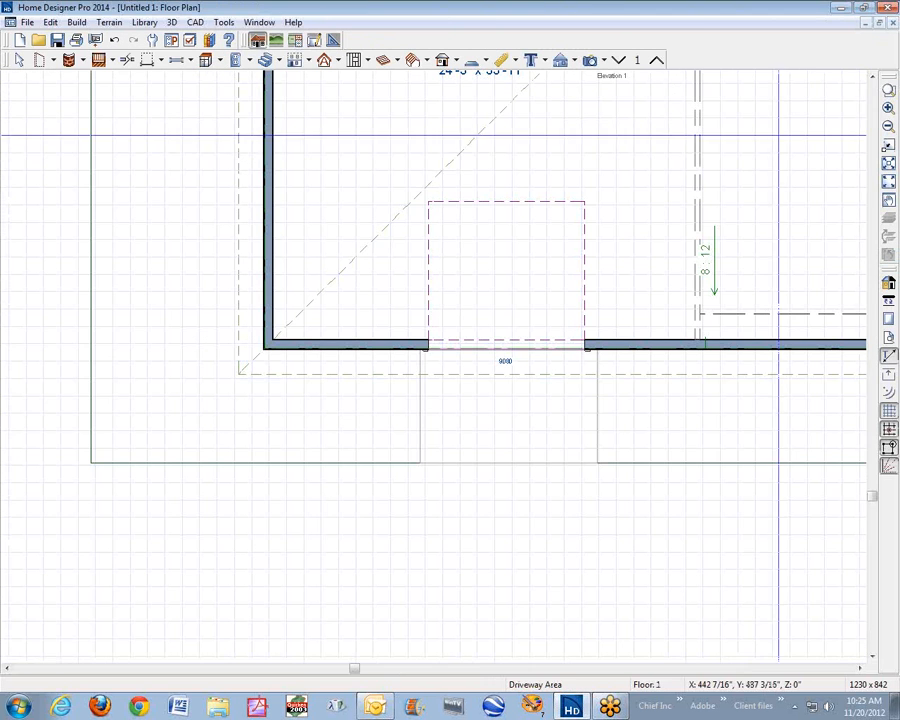
click(888, 163)
scroll(728, 330, down, 1)
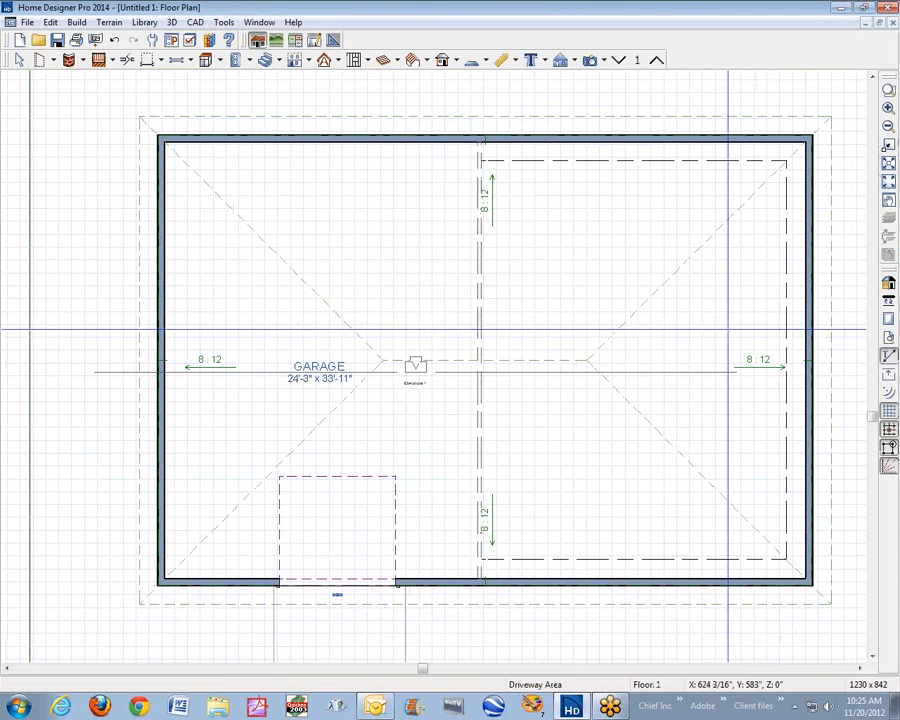
click(604, 64)
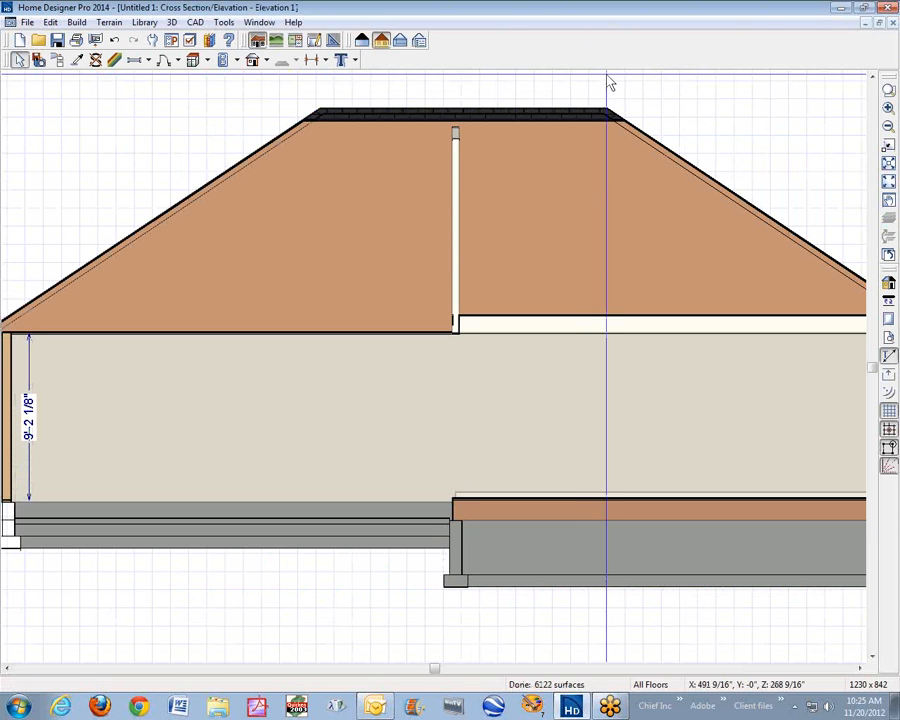
scroll(609, 94, down, 1)
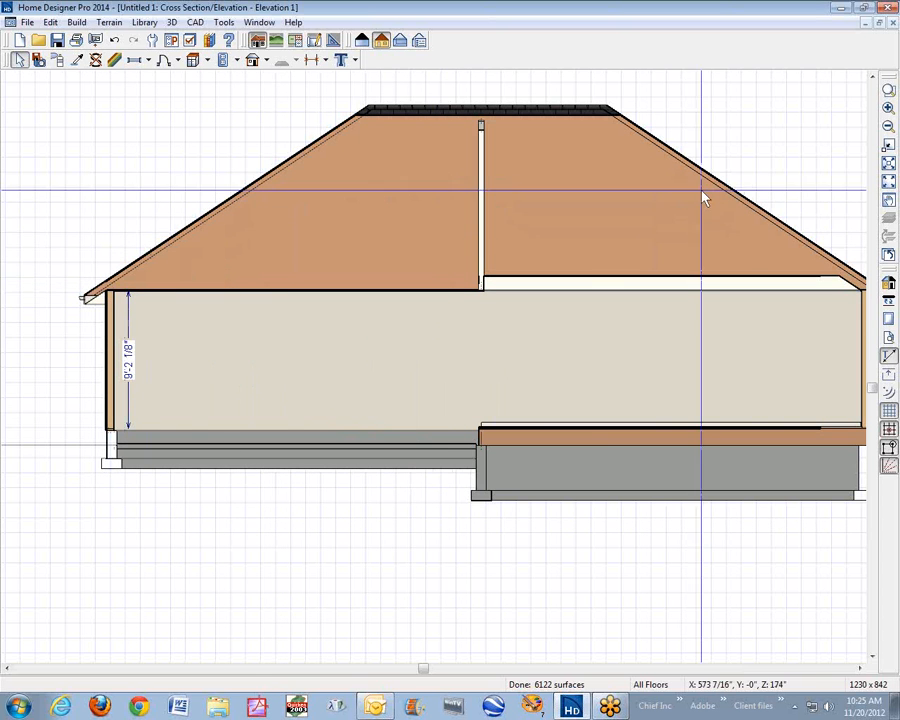
Examine the garage-side eave in the cross-section and review that roof plane's height, pitch and rafter depth settings without changing them.
click(890, 90)
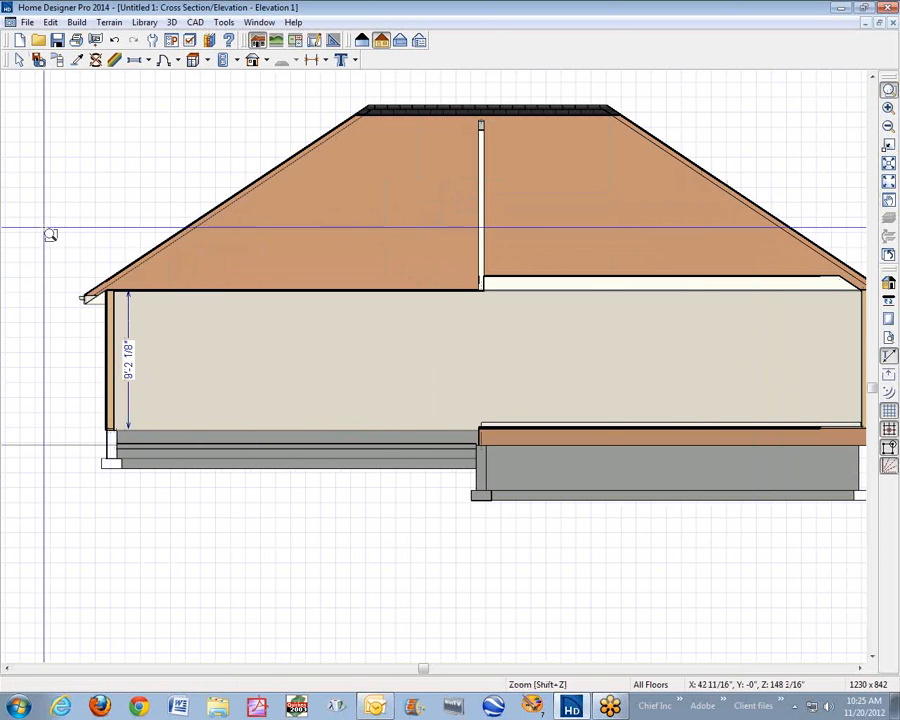
drag(34, 223, 200, 339)
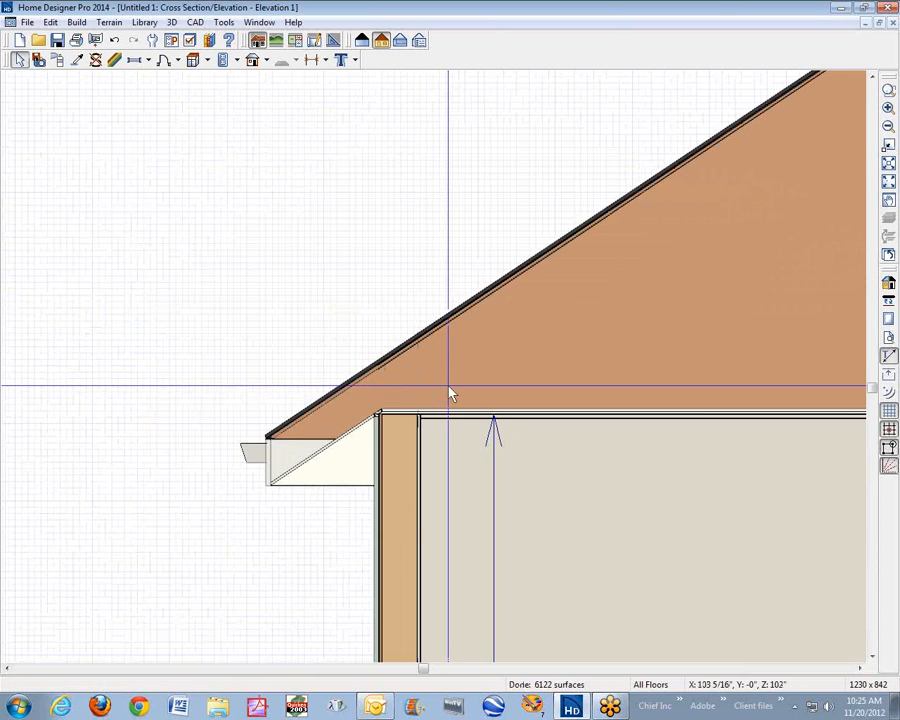
double_click(380, 366)
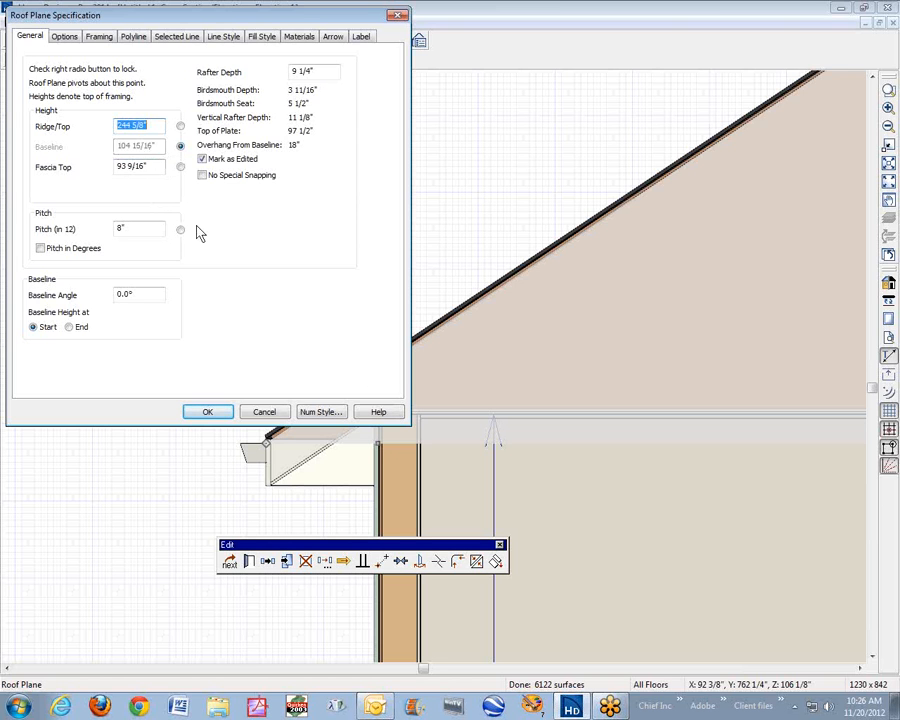
click(266, 411)
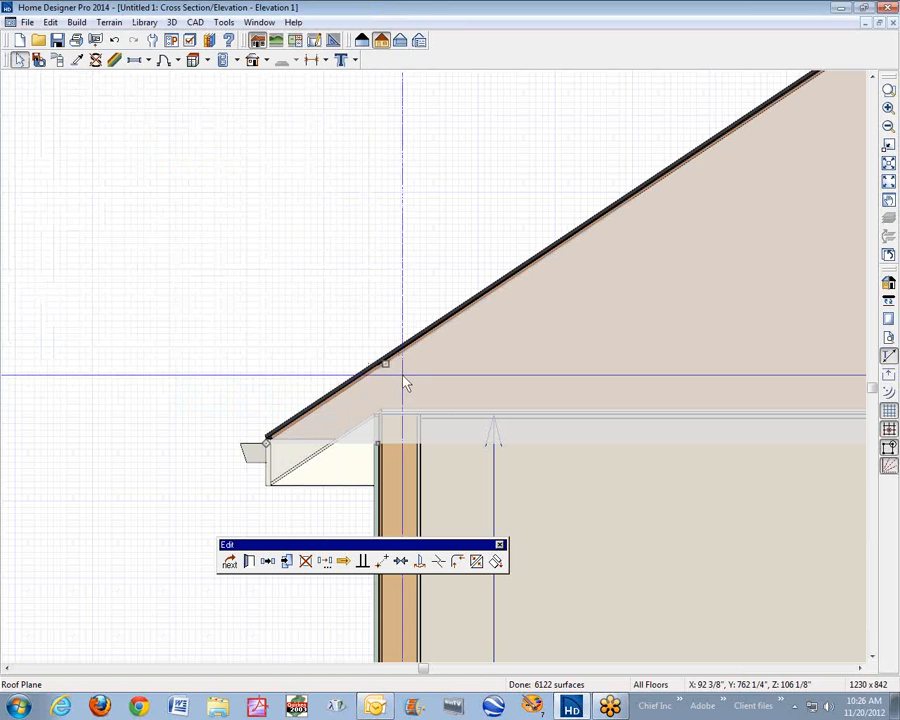
scroll(461, 323, down, 3)
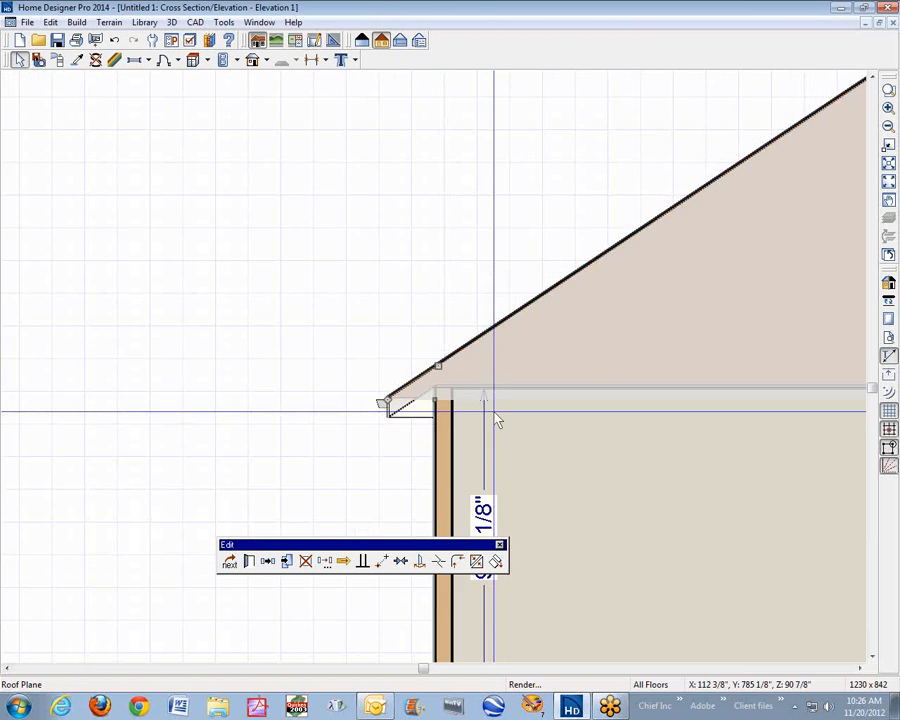
drag(415, 545, 237, 524)
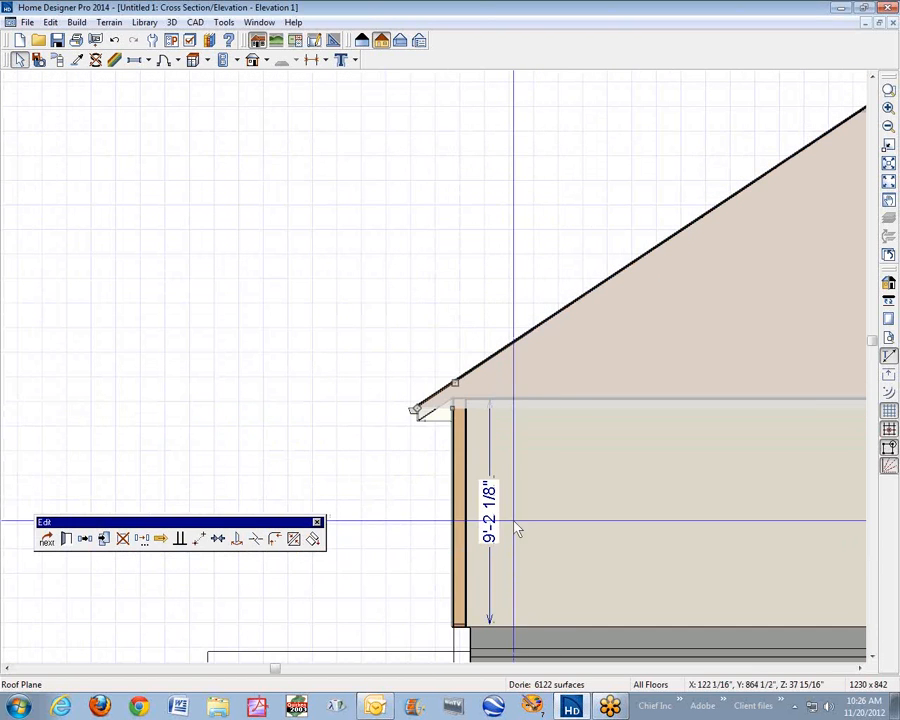
scroll(432, 395, up, 4)
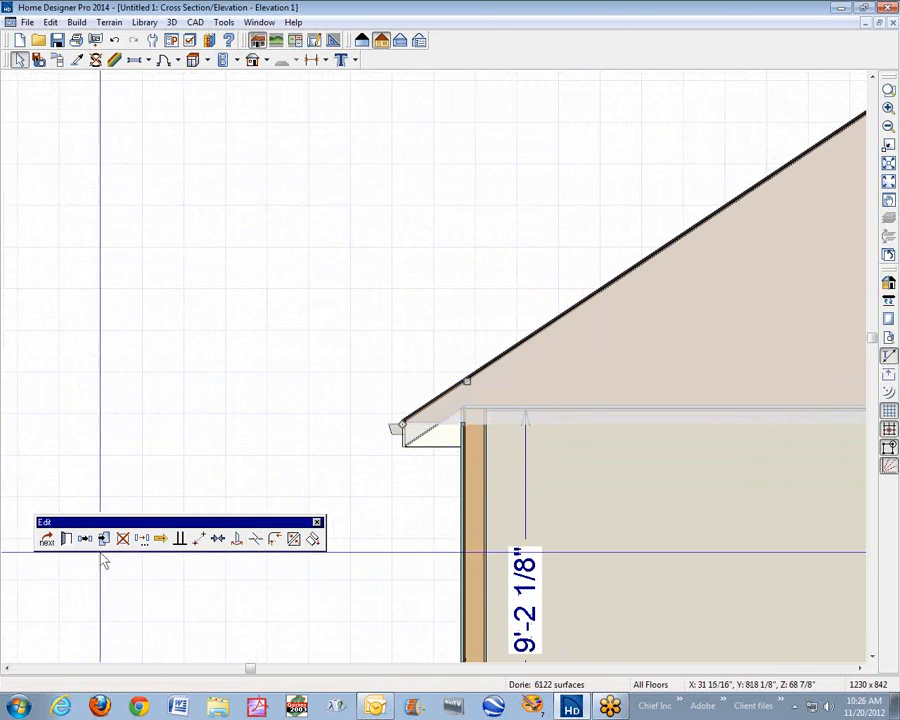
click(68, 540)
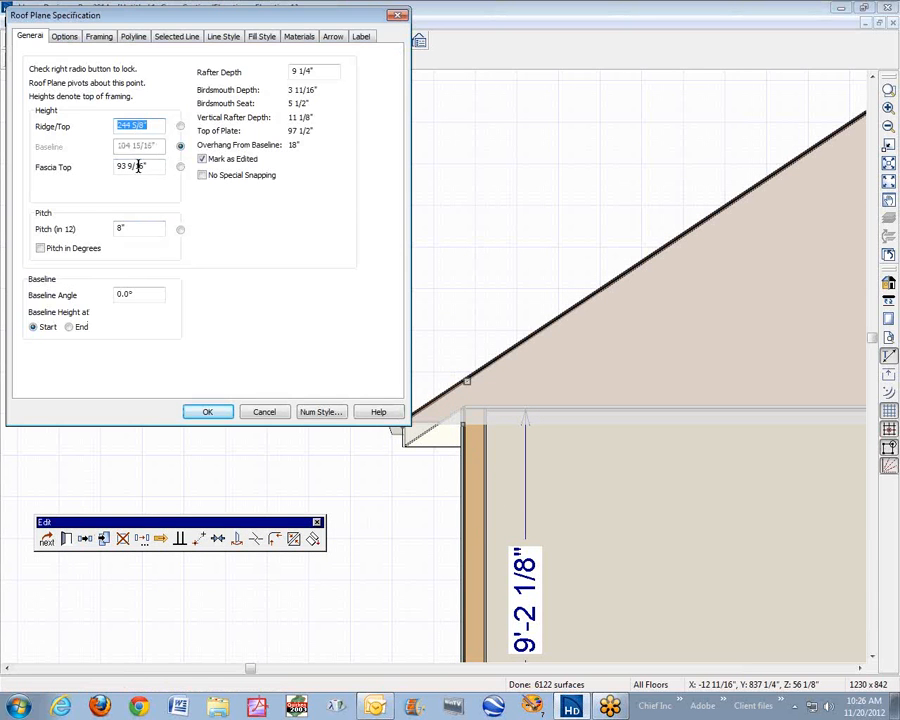
click(263, 412)
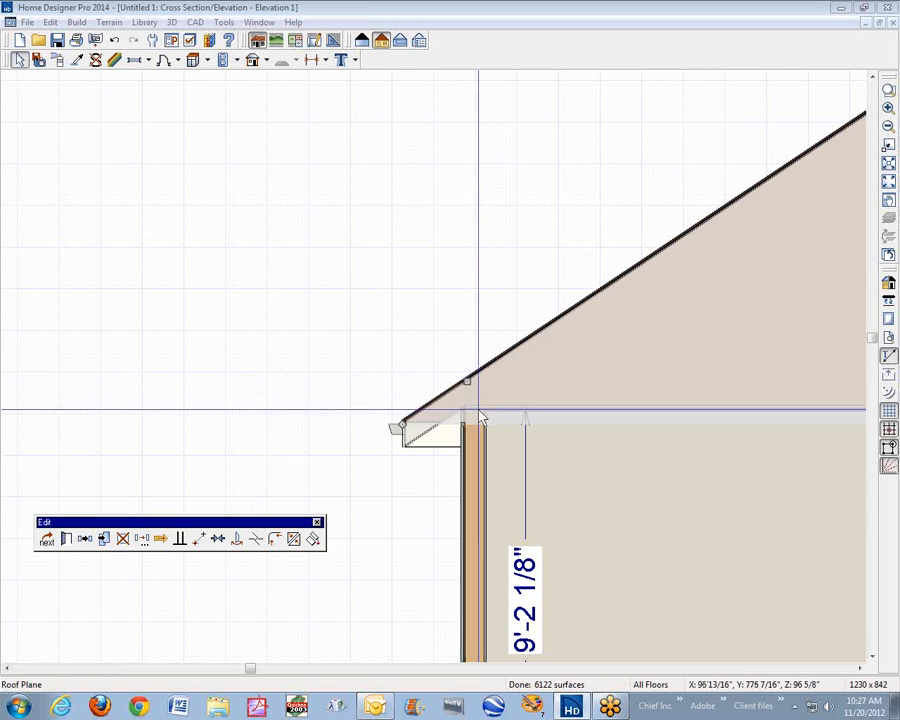
click(450, 307)
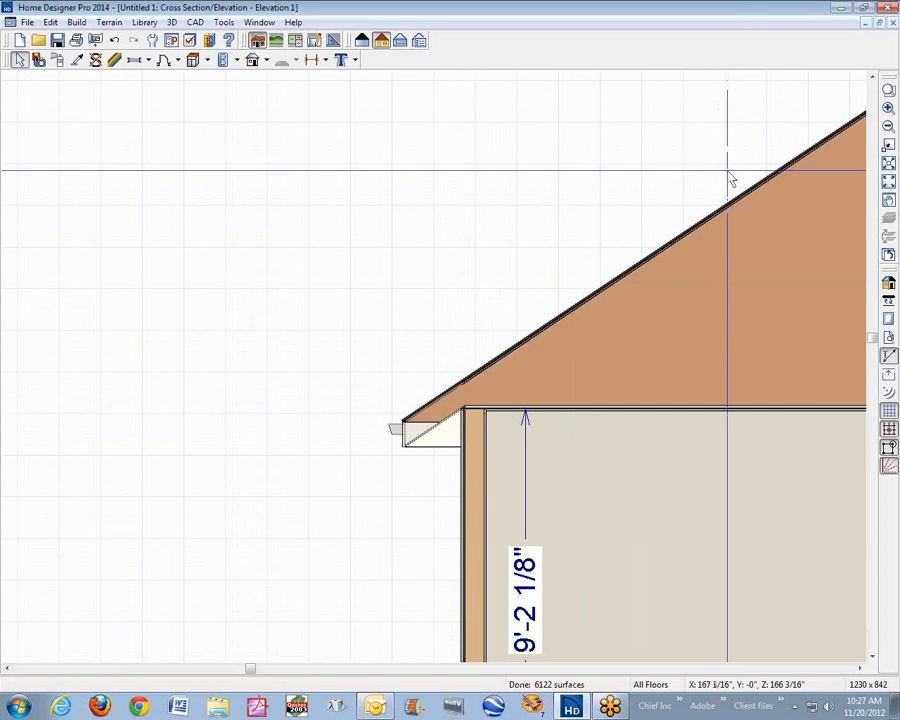
View the whole cross-section and close it without saving it.
click(888, 189)
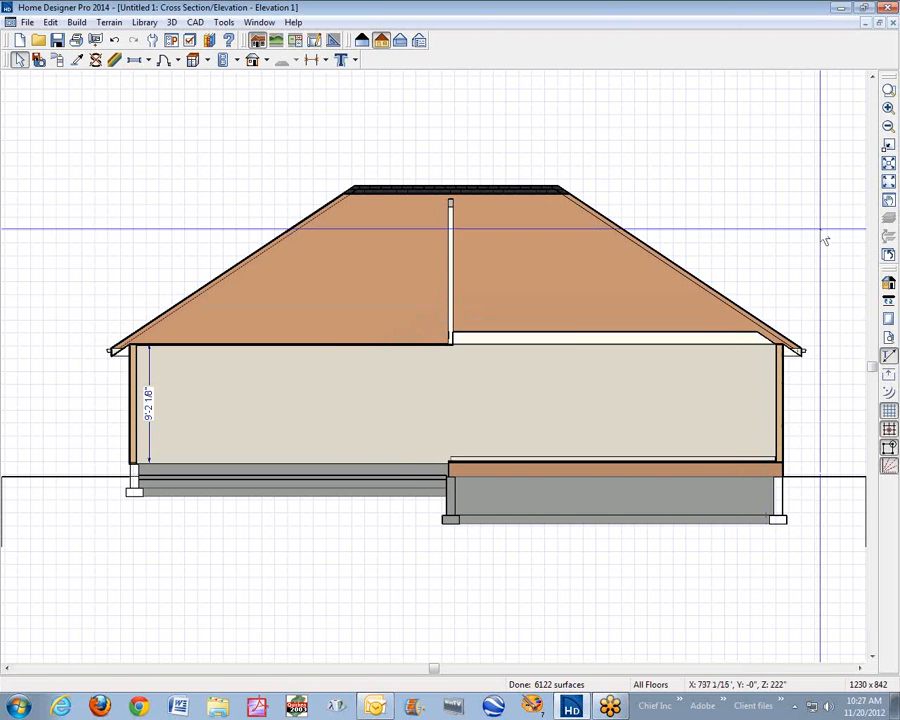
click(892, 24)
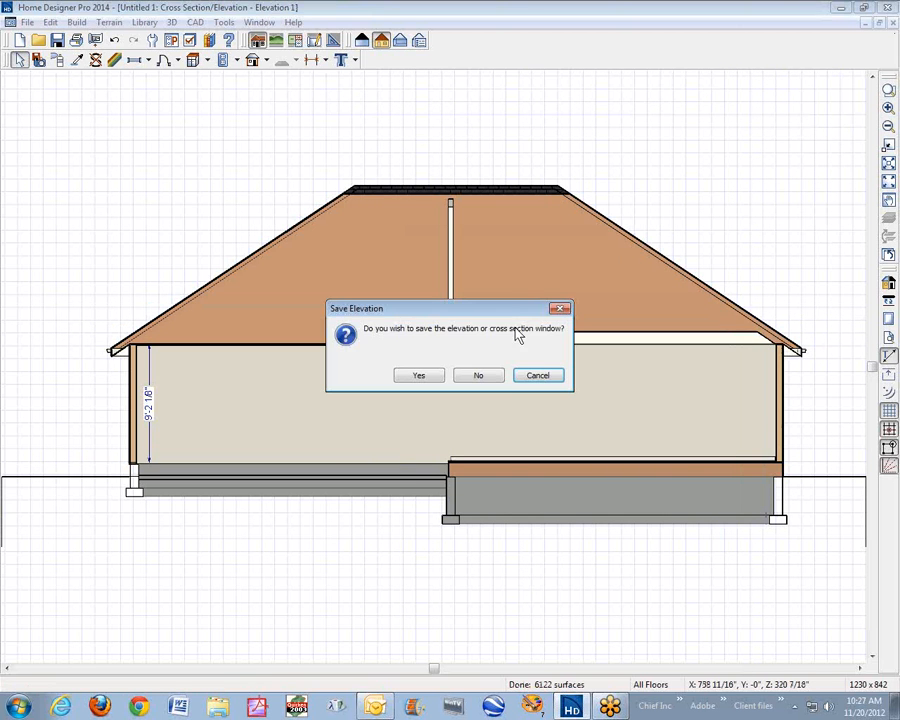
click(500, 376)
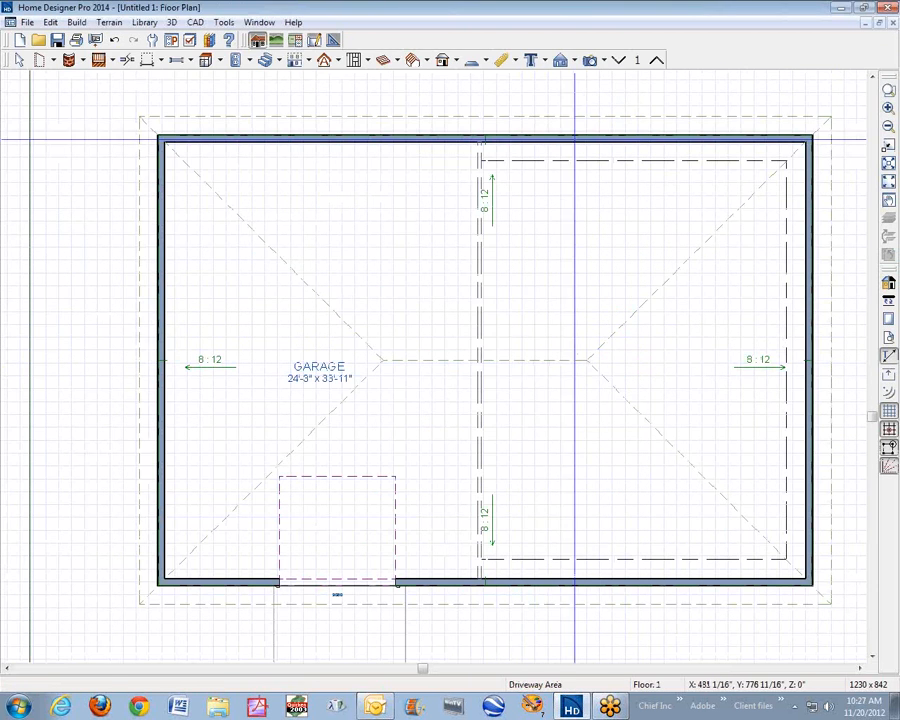
Create a full camera view inside the room beside the garage, examine where its ceiling meets the outer walls, and close the view.
click(590, 62)
drag(468, 462, 797, 312)
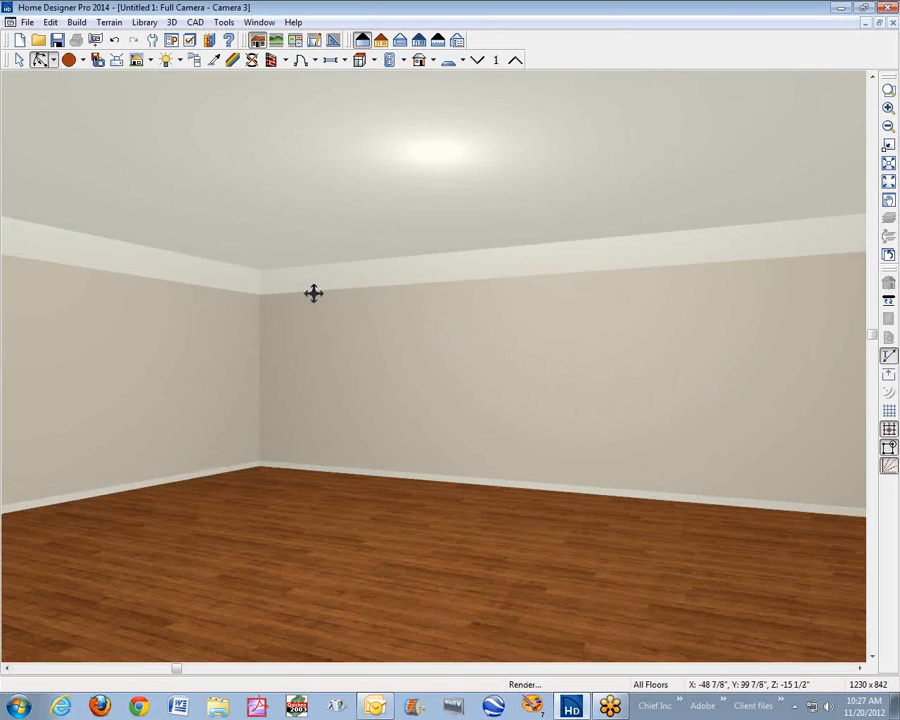
scroll(314, 293, up, 4)
scroll(261, 321, down, 1)
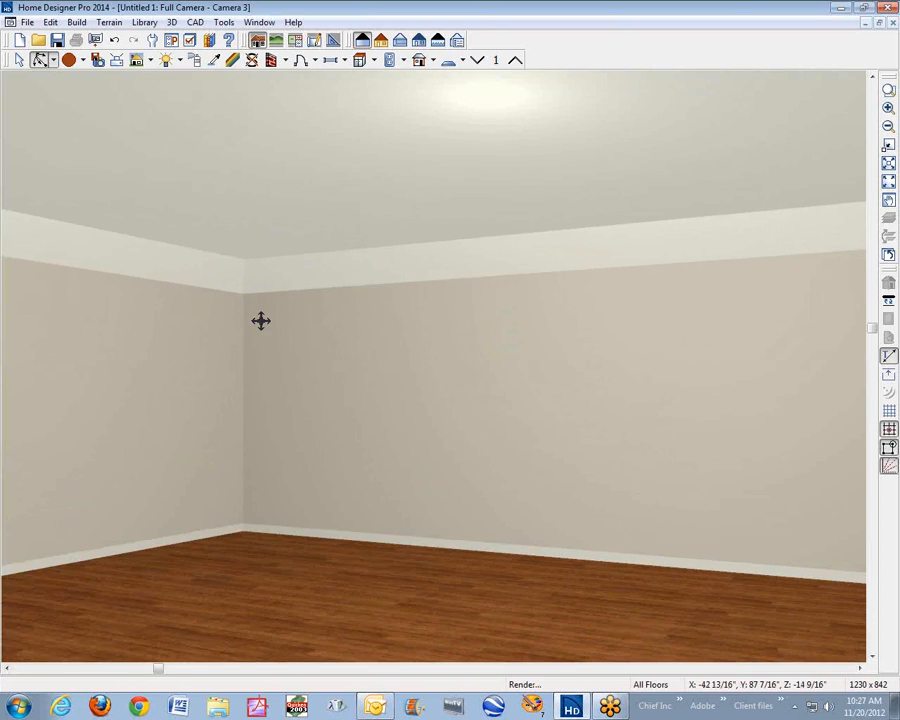
scroll(261, 321, down, 4)
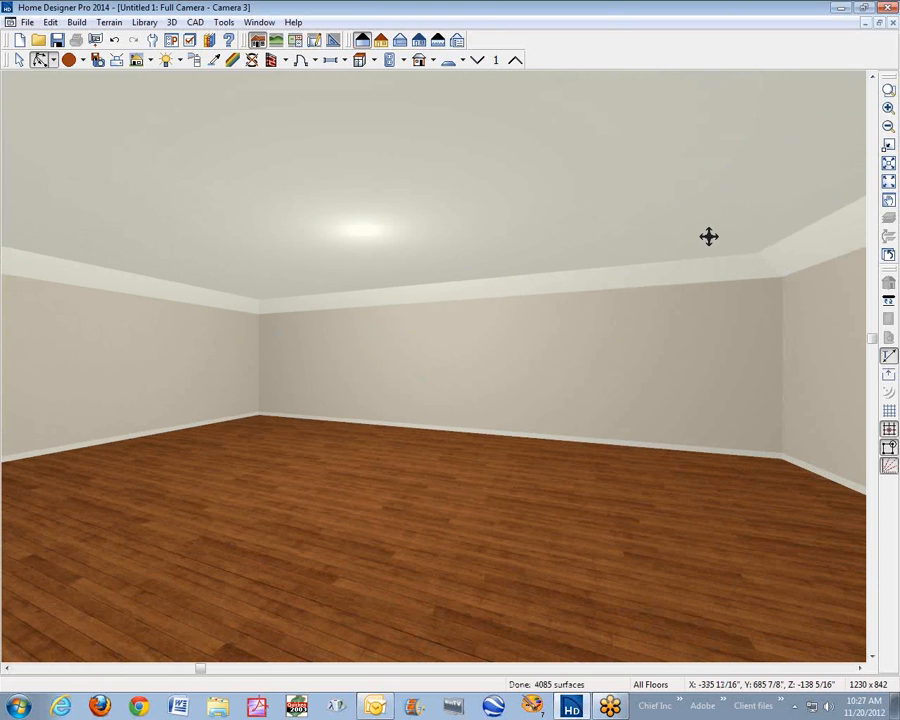
click(893, 22)
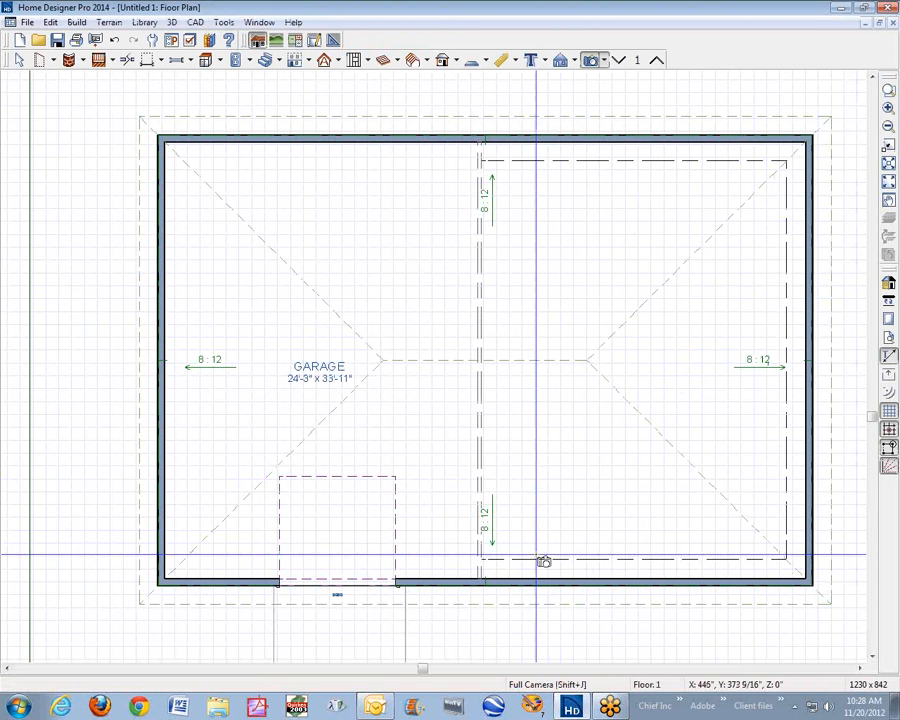
Turn off the display of the Ceiling Break Lines layer in the floor plan.
scroll(712, 565, up, 1)
scroll(743, 524, down, 1)
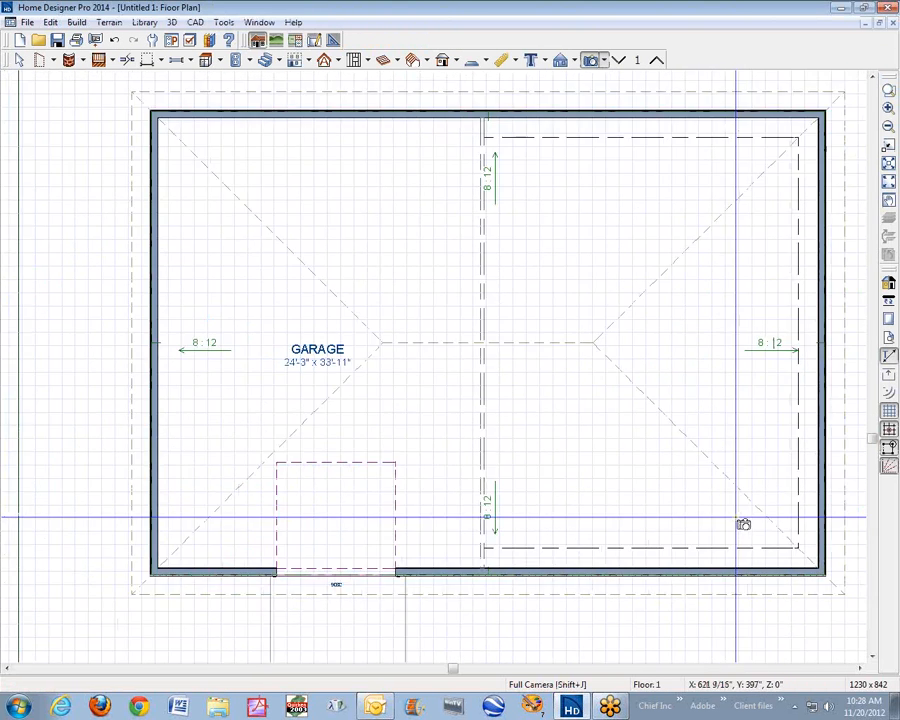
scroll(743, 524, down, 1)
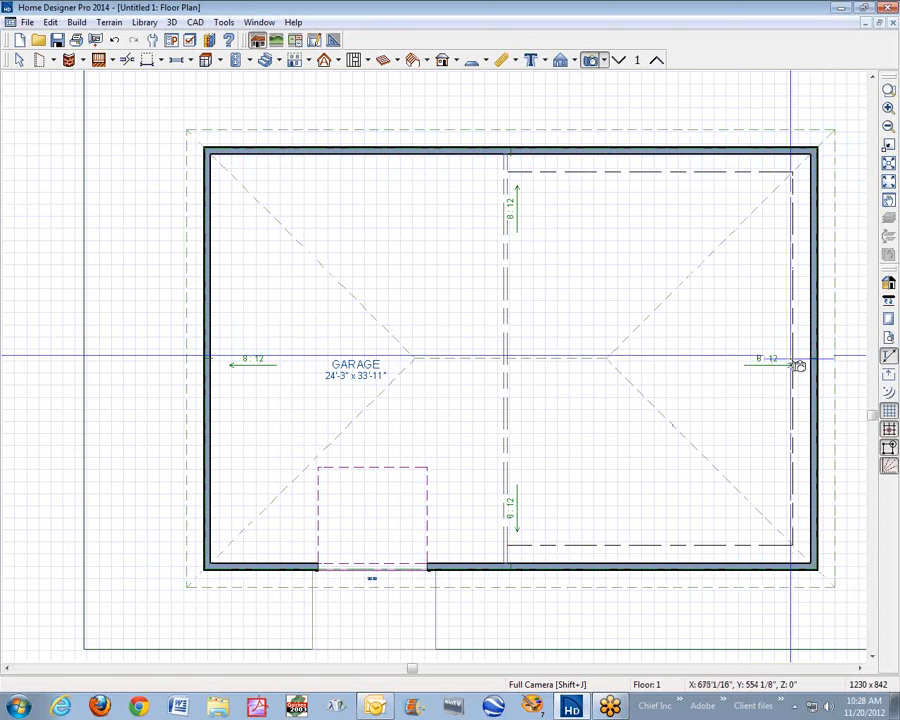
key(space)
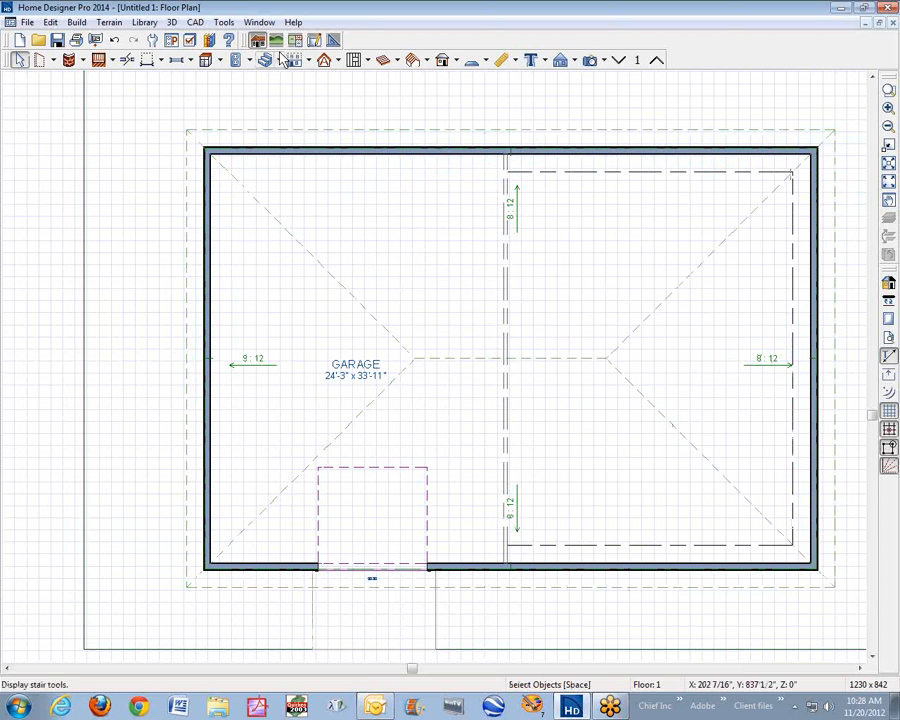
click(190, 40)
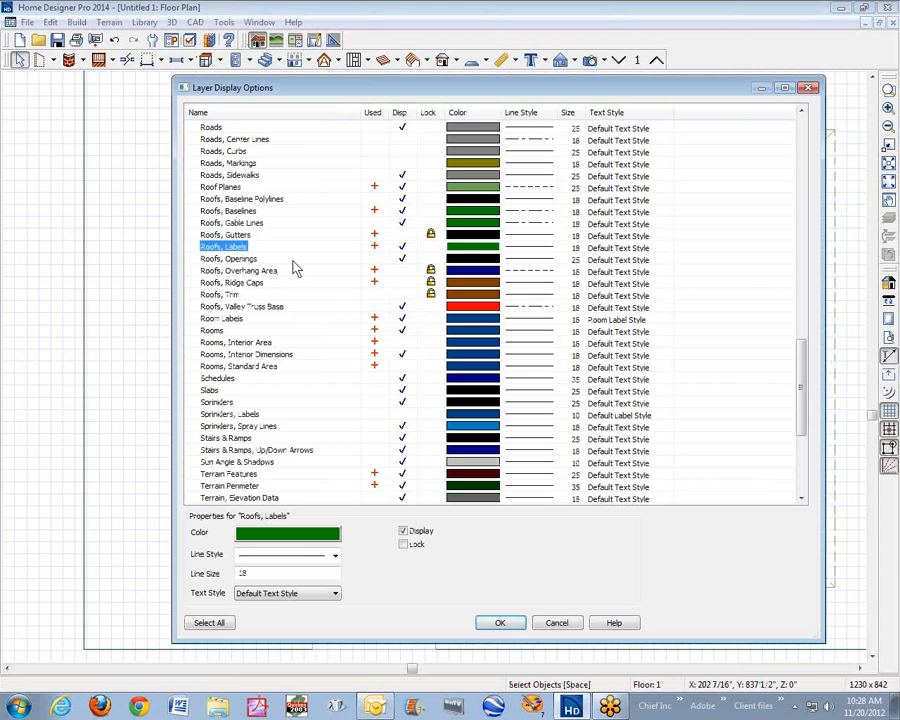
key(c)
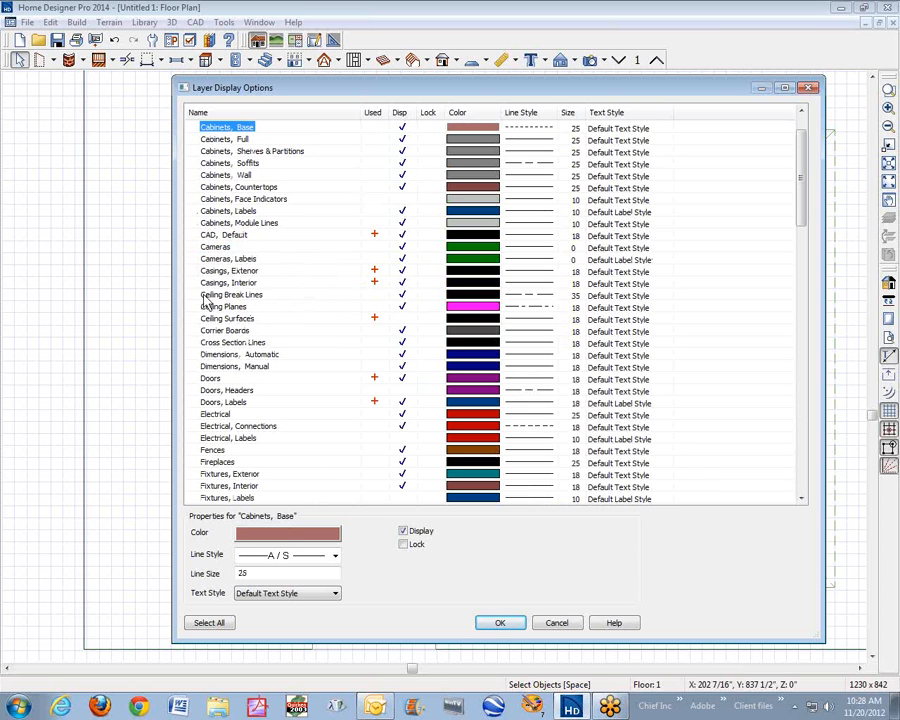
click(399, 296)
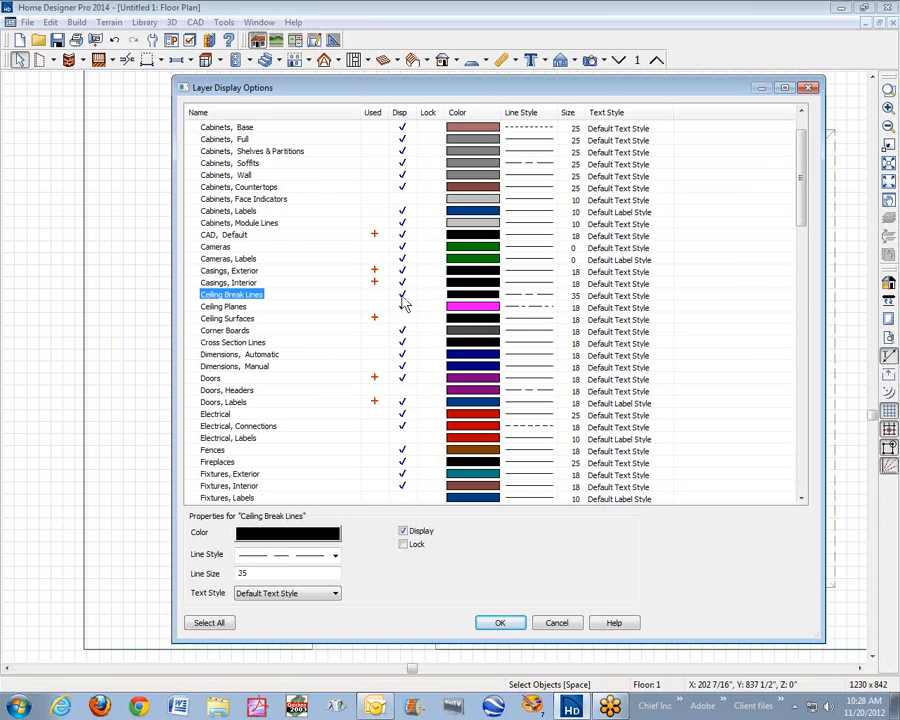
click(499, 623)
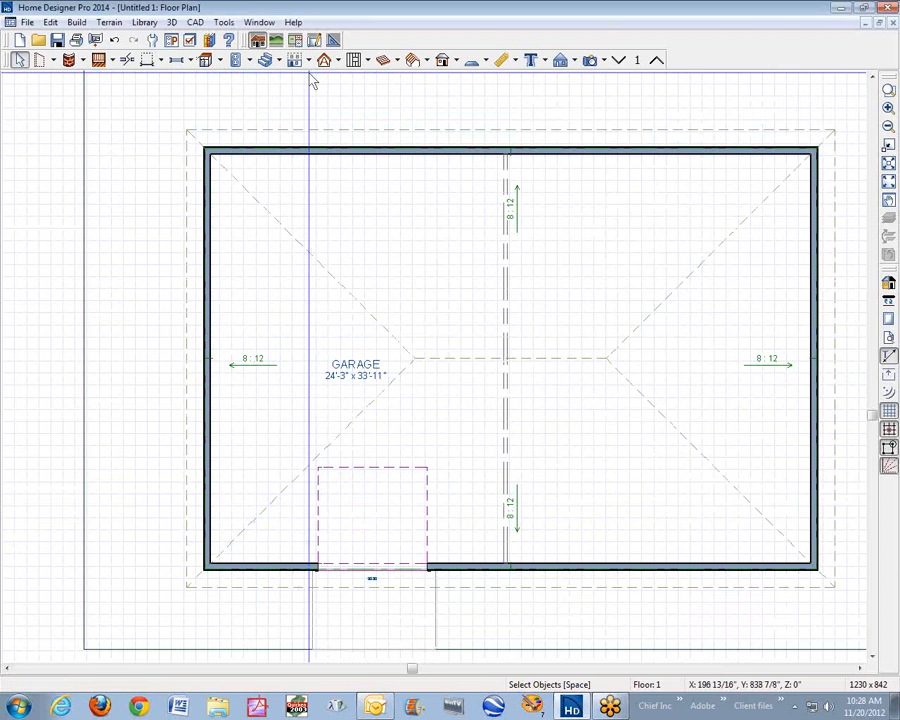
Turn the Ceiling Break Lines layer's display back on in the floor plan.
click(190, 40)
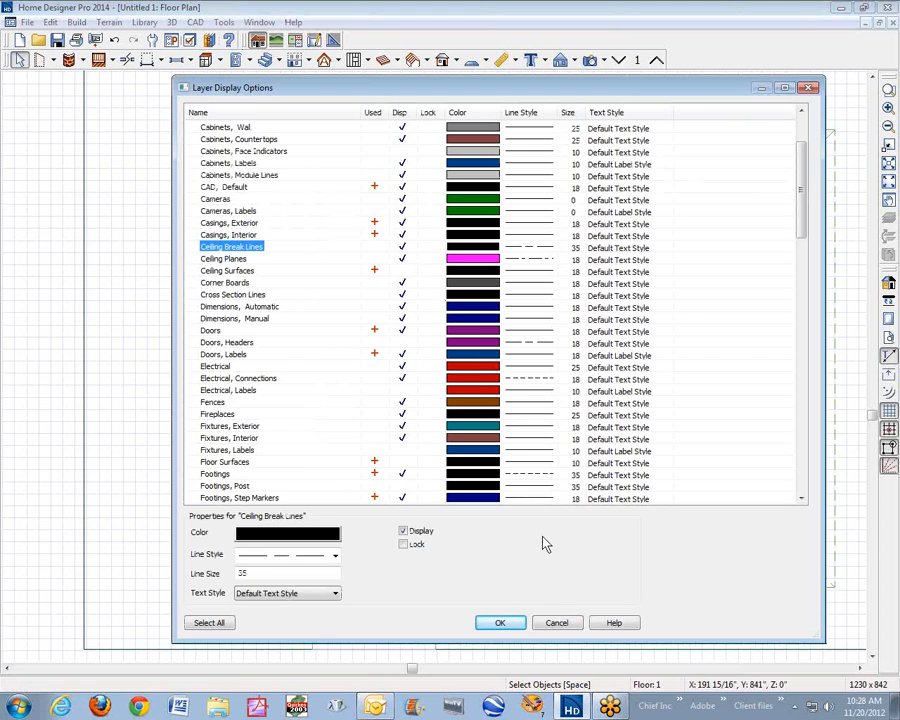
click(500, 624)
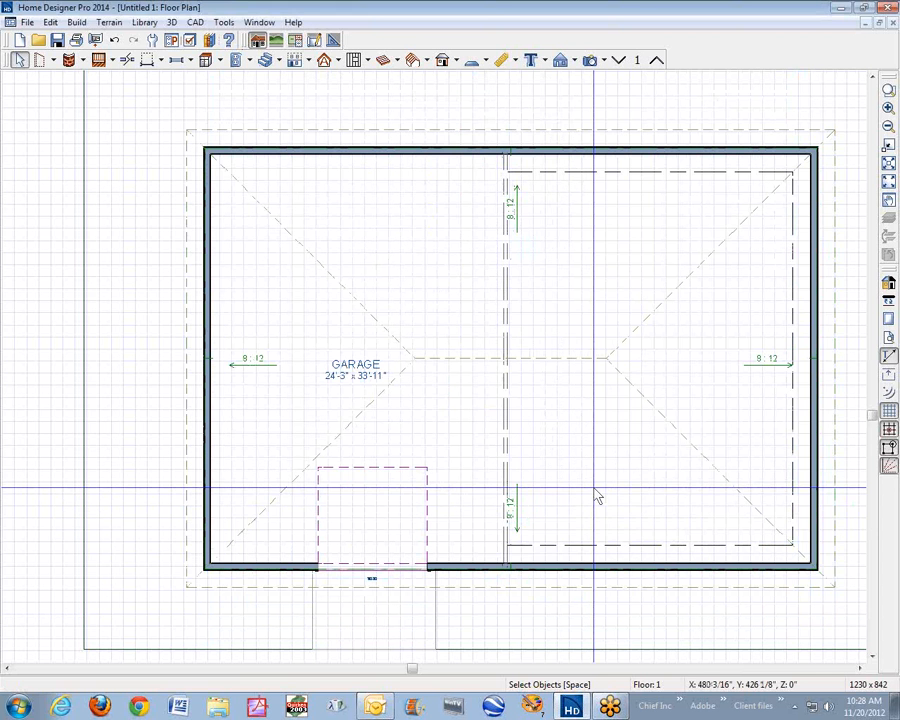
scroll(588, 487, down, 3)
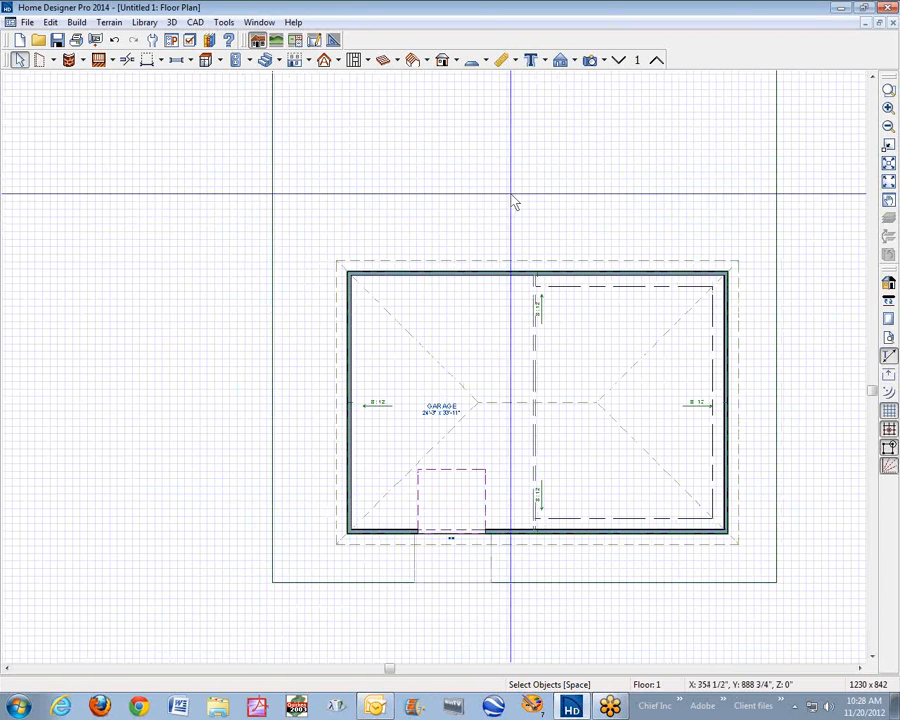